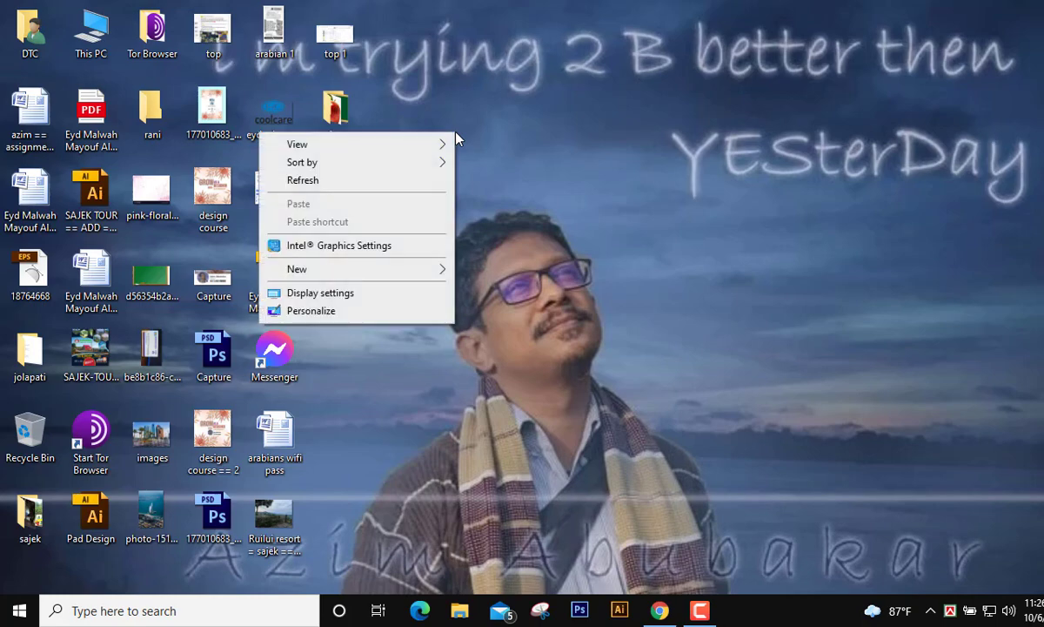
# Step: Refresh the desktop repeatedly from its right-click menu
pyautogui.click(370, 179)
pyautogui.rightClick(574, 143)
pyautogui.click(511, 189)
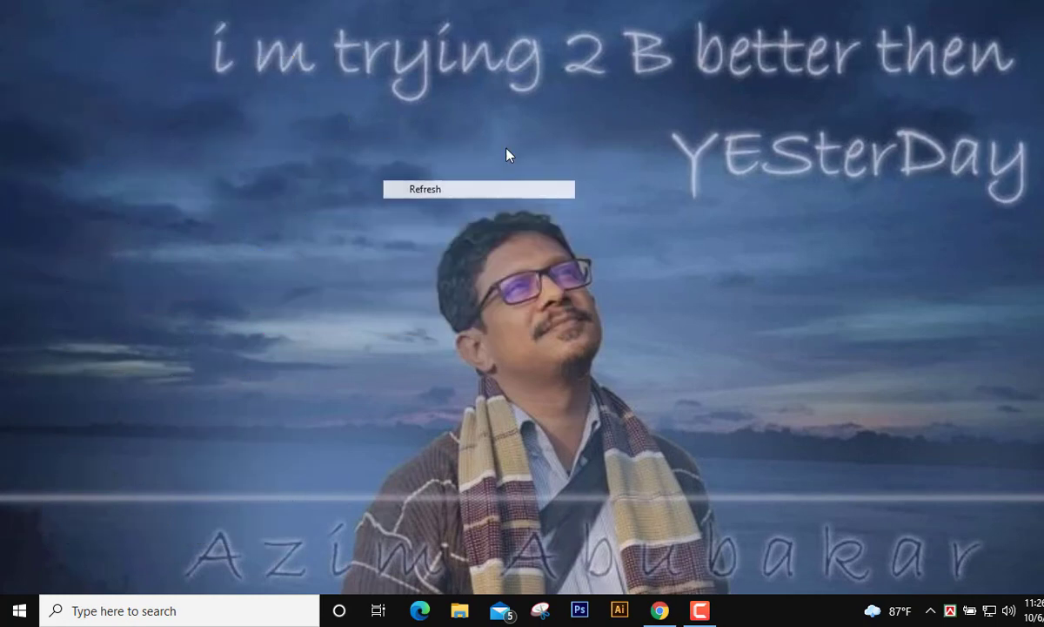
pyautogui.rightClick(549, 123)
pyautogui.click(557, 167)
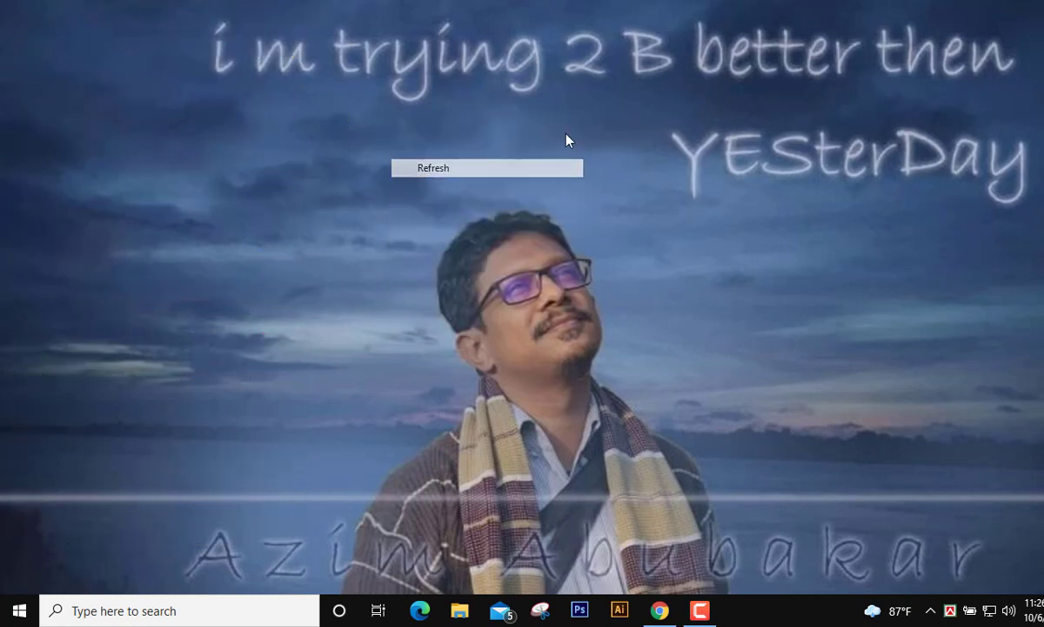
pyautogui.rightClick(565, 122)
pyautogui.click(535, 157)
pyautogui.rightClick(572, 126)
pyautogui.click(509, 187)
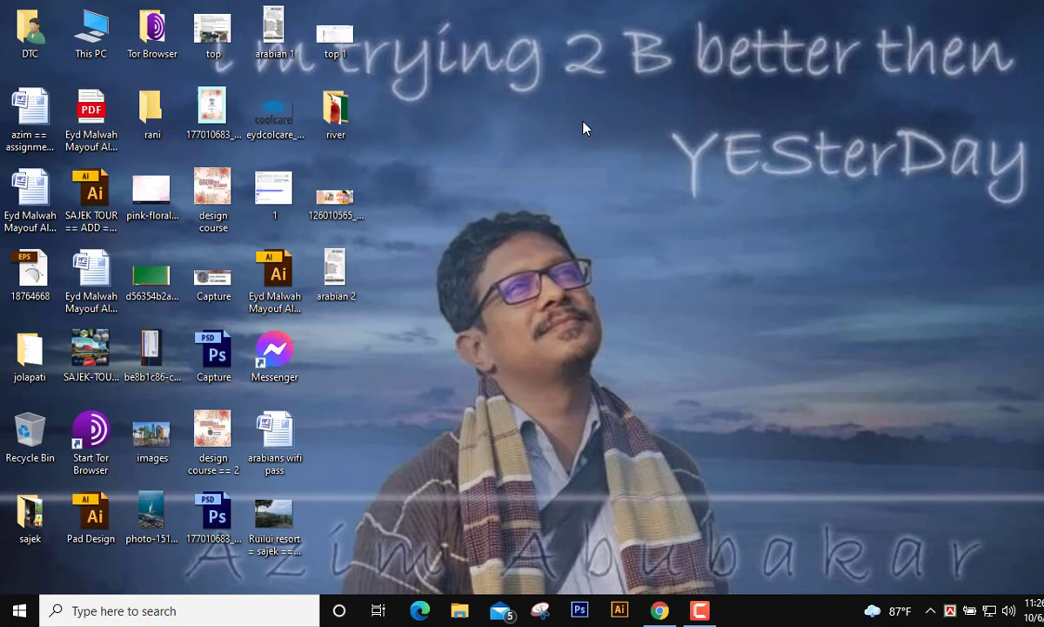
pyautogui.rightClick(581, 121)
pyautogui.click(508, 170)
pyautogui.rightClick(601, 98)
pyautogui.click(533, 153)
pyautogui.rightClick(541, 109)
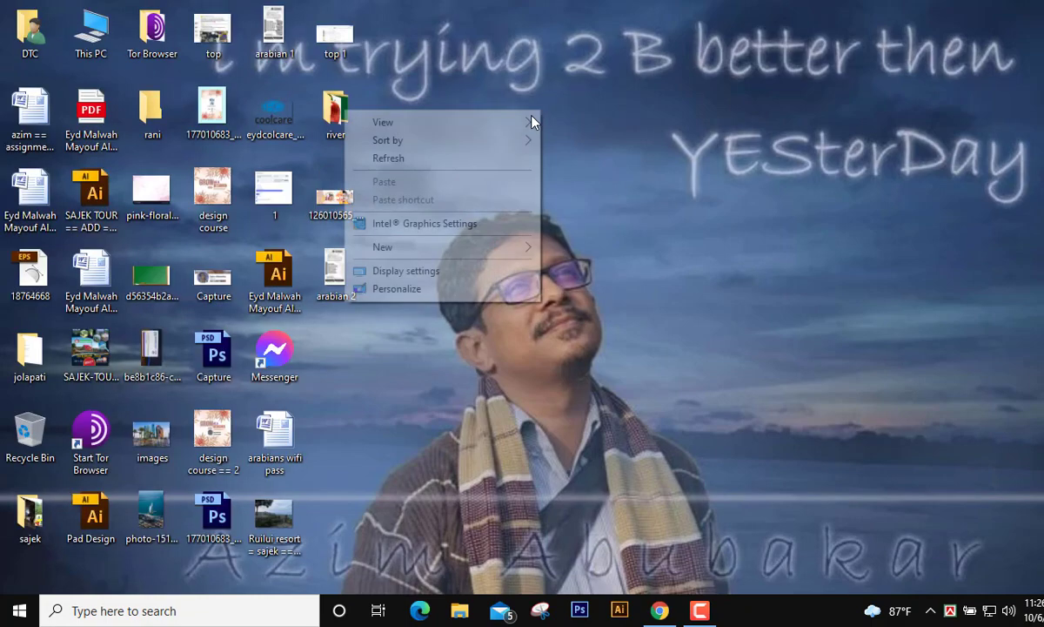
pyautogui.click(464, 162)
pyautogui.rightClick(557, 116)
pyautogui.click(487, 161)
pyautogui.rightClick(557, 106)
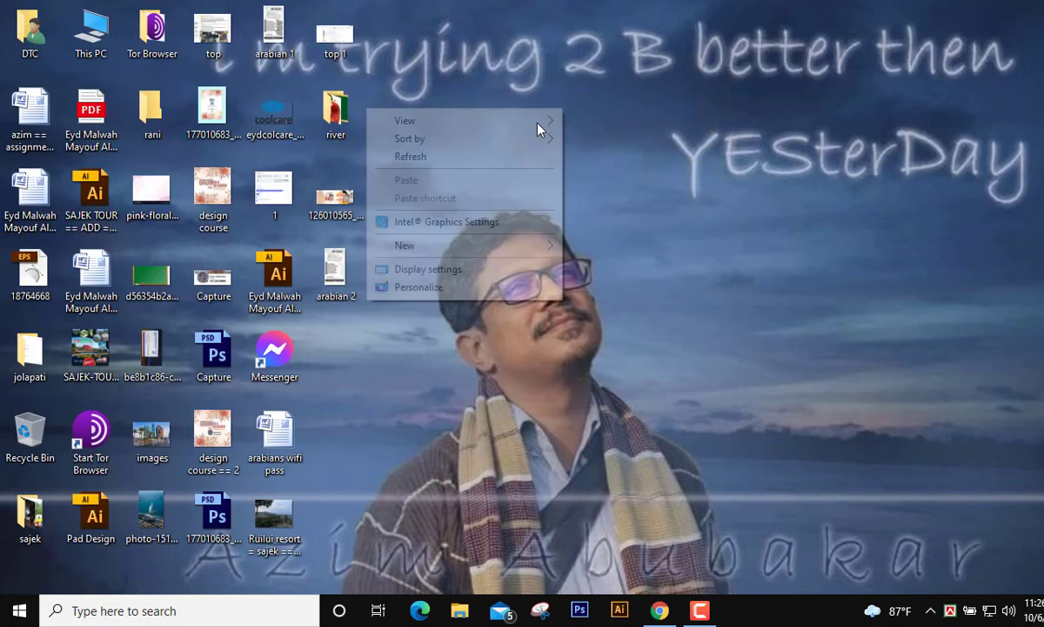
pyautogui.click(533, 155)
pyautogui.rightClick(579, 105)
pyautogui.click(528, 155)
pyautogui.rightClick(539, 120)
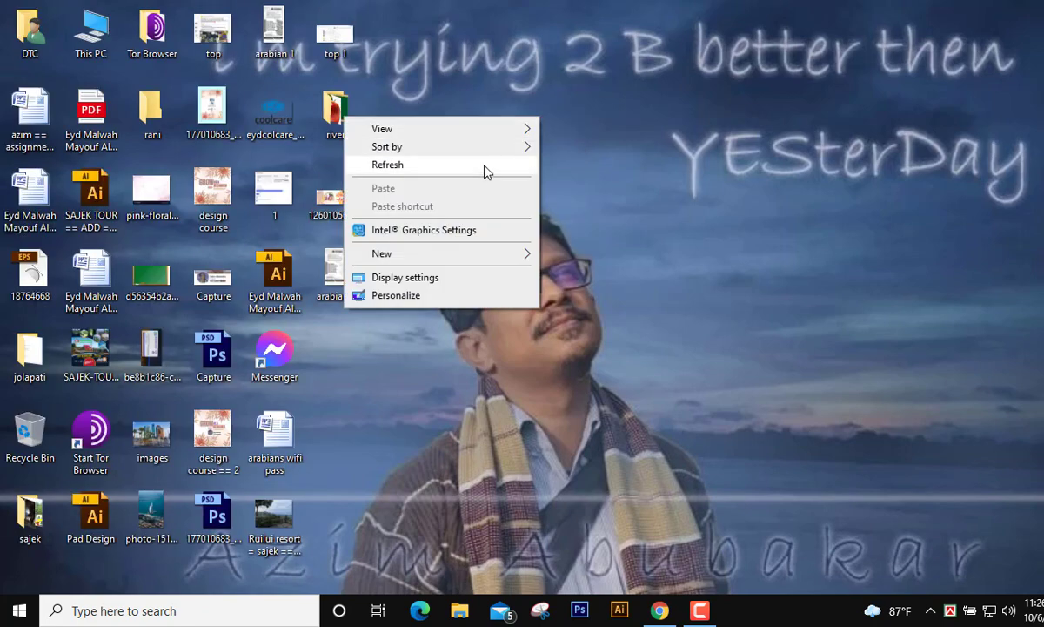
pyautogui.click(485, 167)
pyautogui.rightClick(548, 117)
pyautogui.click(518, 163)
pyautogui.rightClick(550, 117)
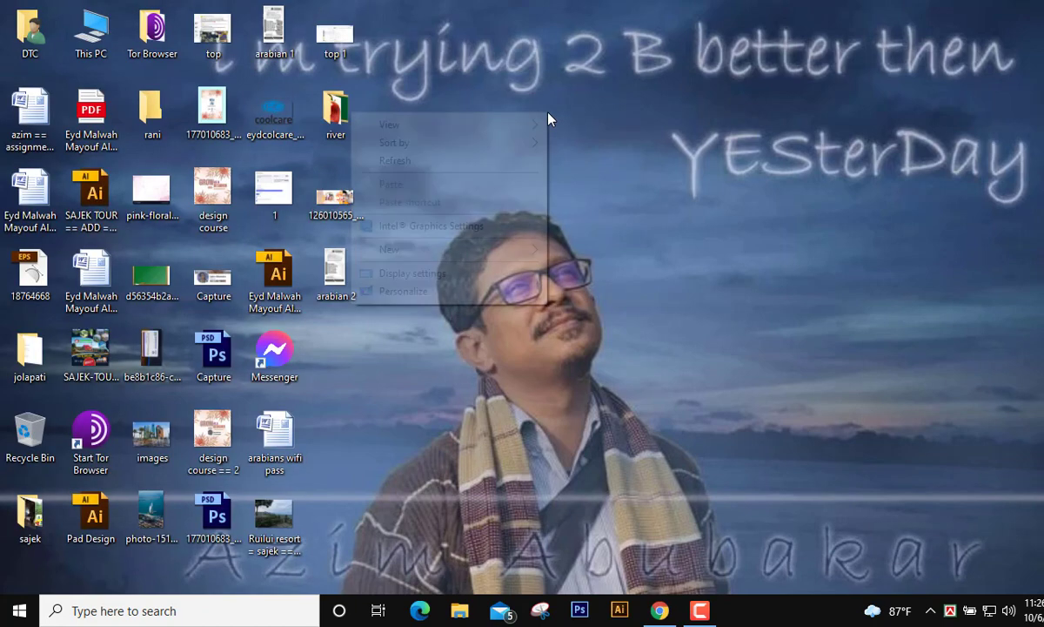
pyautogui.click(488, 158)
pyautogui.rightClick(553, 112)
pyautogui.click(500, 157)
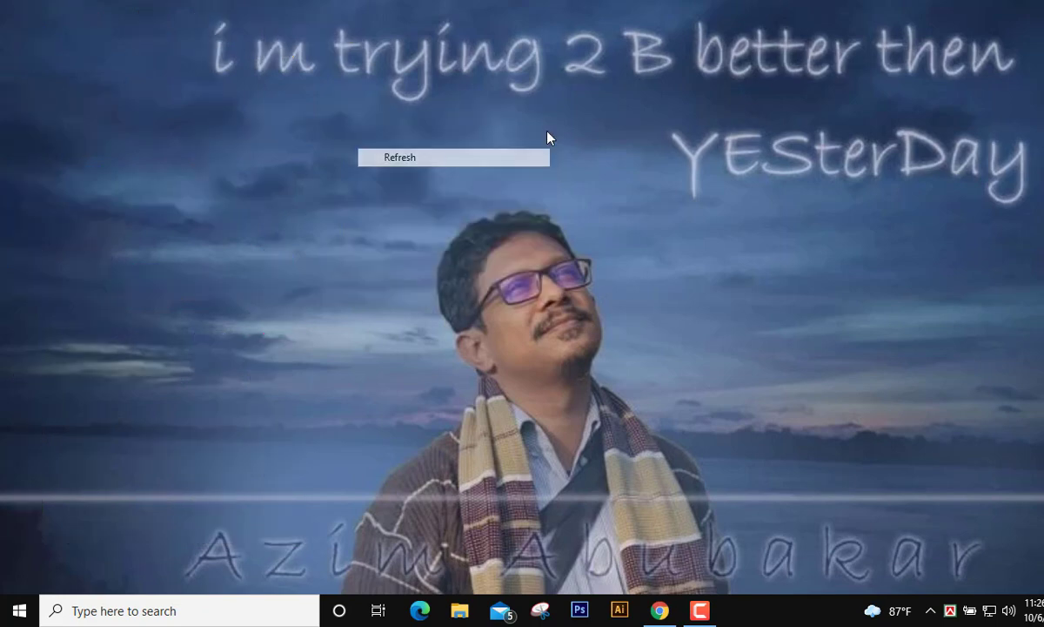
pyautogui.rightClick(551, 98)
pyautogui.rightClick(456, 133)
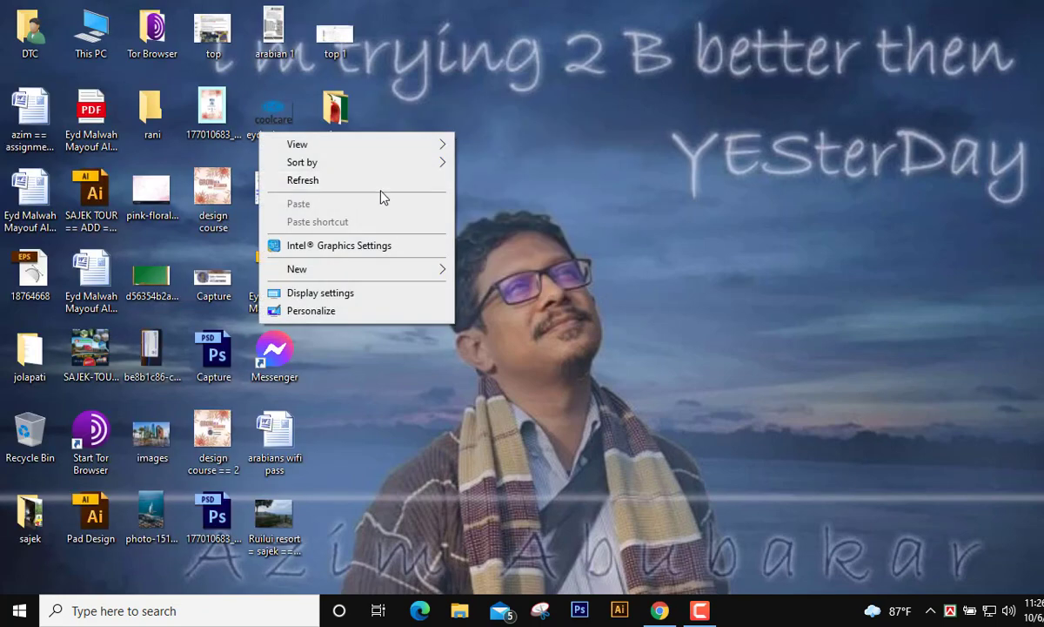
pyautogui.click(427, 179)
pyautogui.rightClick(574, 141)
pyautogui.click(455, 190)
pyautogui.rightClick(594, 111)
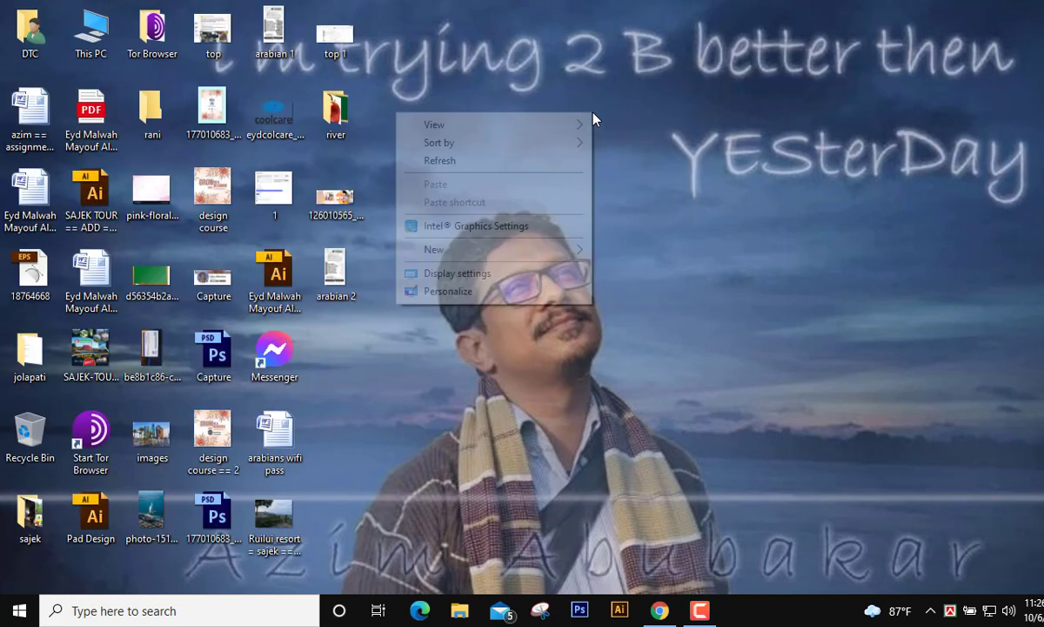
pyautogui.click(505, 163)
pyautogui.rightClick(585, 121)
pyautogui.click(514, 168)
pyautogui.rightClick(600, 105)
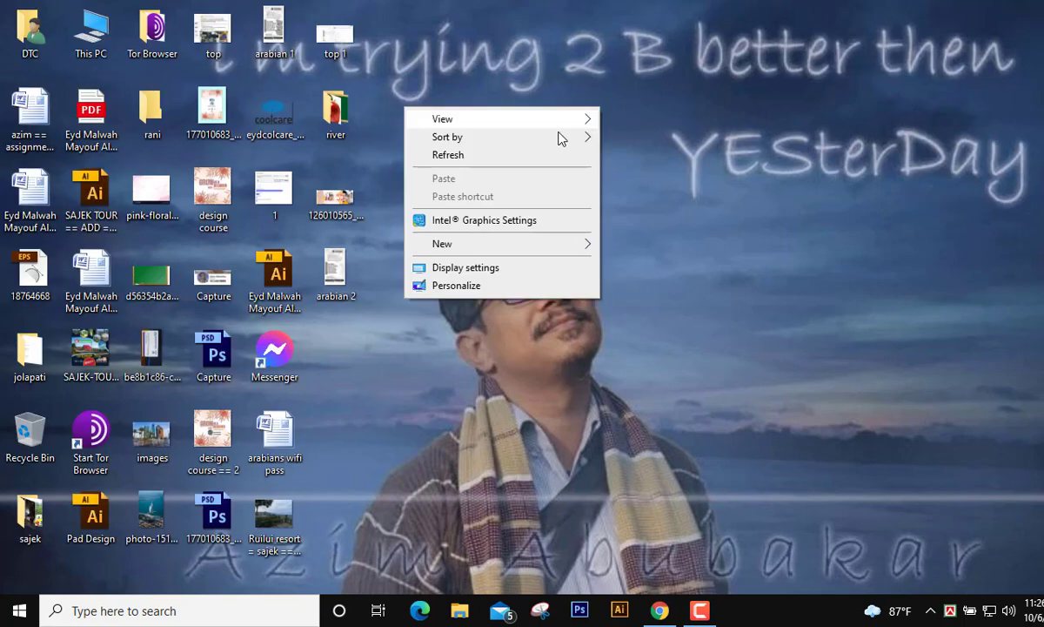
pyautogui.click(566, 153)
pyautogui.rightClick(610, 129)
pyautogui.click(513, 177)
pyautogui.rightClick(600, 124)
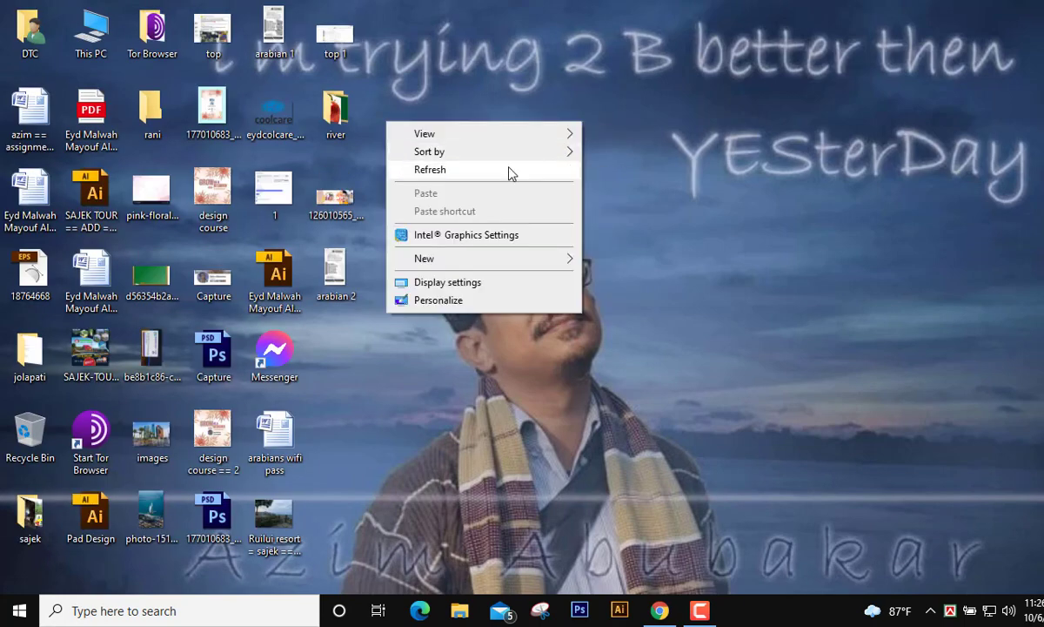
pyautogui.click(511, 170)
pyautogui.rightClick(604, 100)
pyautogui.click(533, 154)
pyautogui.rightClick(541, 116)
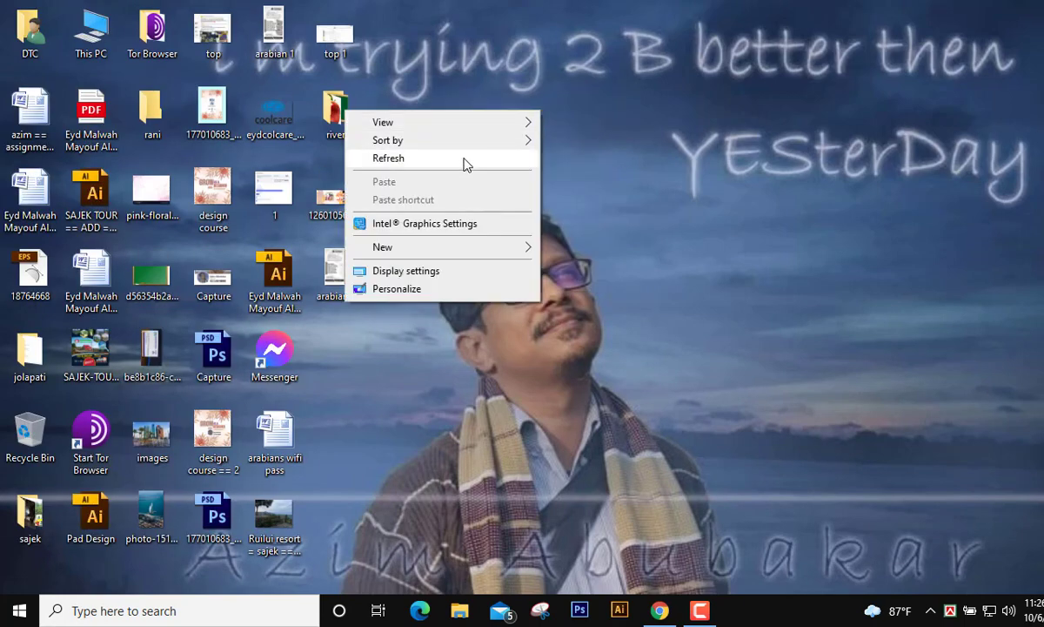
pyautogui.click(466, 162)
pyautogui.rightClick(560, 117)
pyautogui.click(484, 161)
pyautogui.rightClick(531, 99)
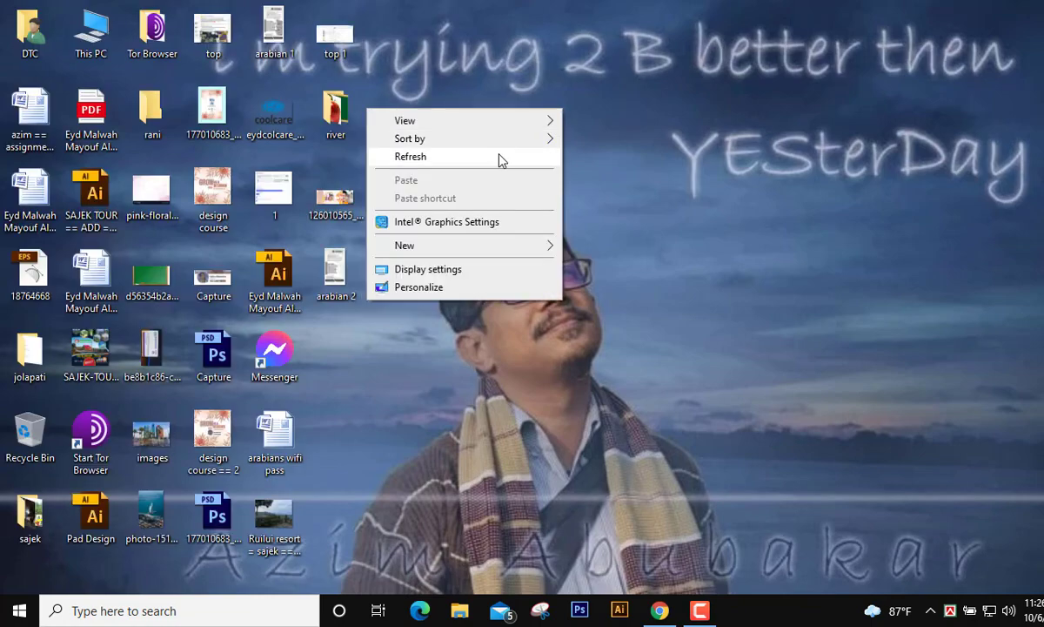
pyautogui.click(492, 150)
pyautogui.rightClick(552, 100)
pyautogui.click(520, 150)
pyautogui.rightClick(539, 116)
pyautogui.click(498, 163)
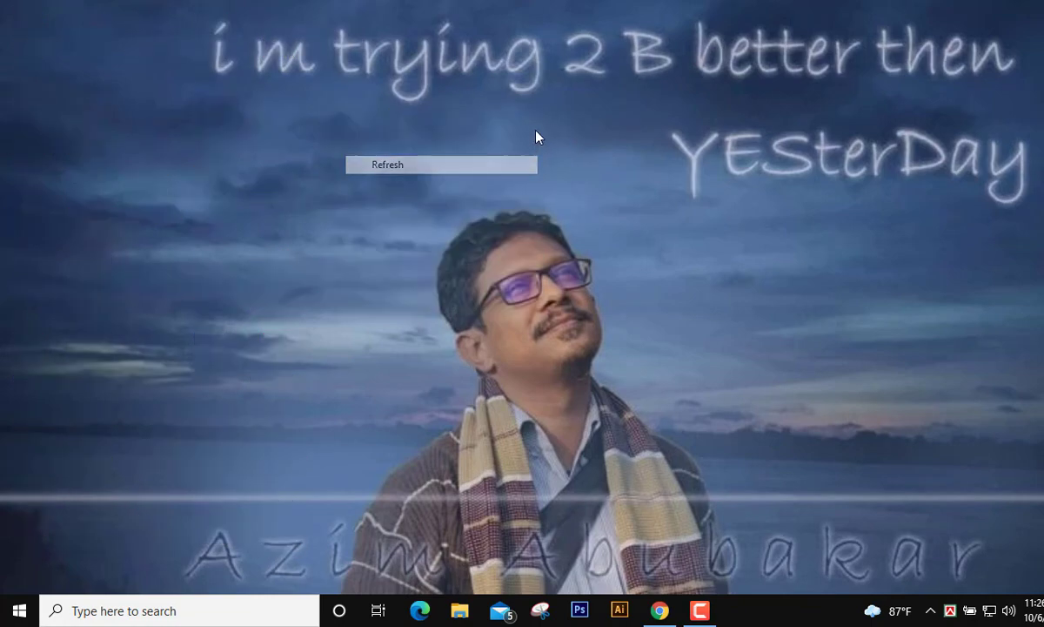
pyautogui.rightClick(551, 117)
pyautogui.click(497, 165)
pyautogui.rightClick(548, 116)
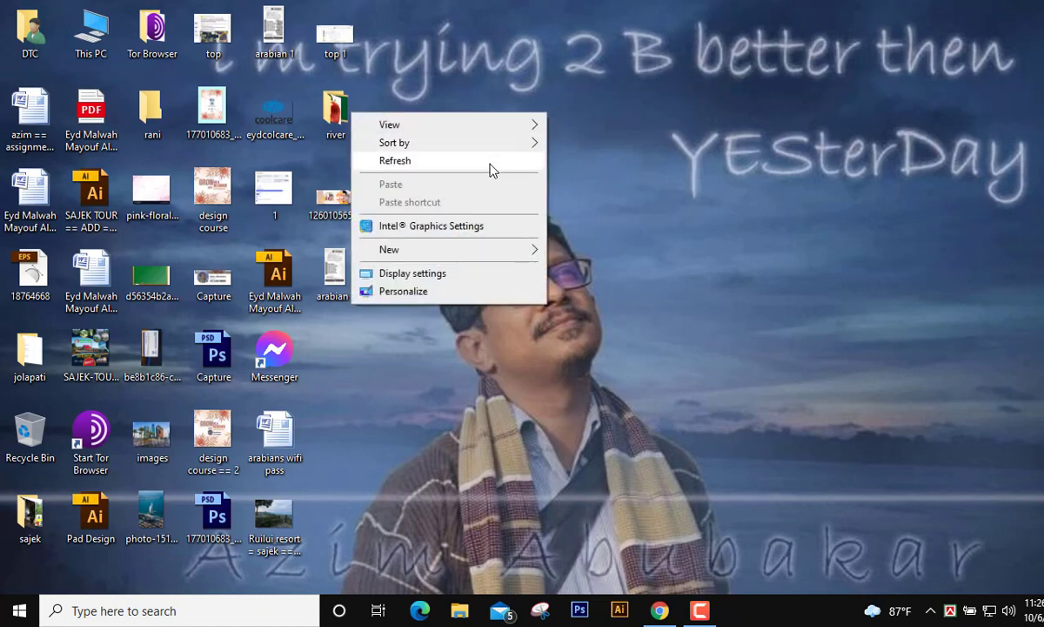
pyautogui.click(490, 160)
pyautogui.rightClick(553, 112)
pyautogui.click(502, 165)
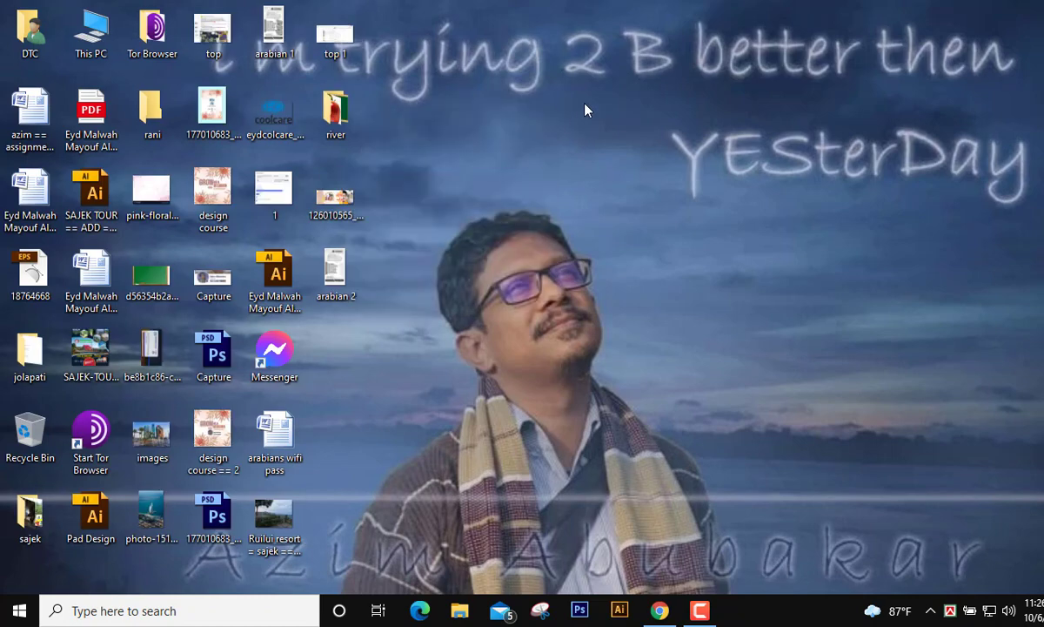
pyautogui.rightClick(547, 96)
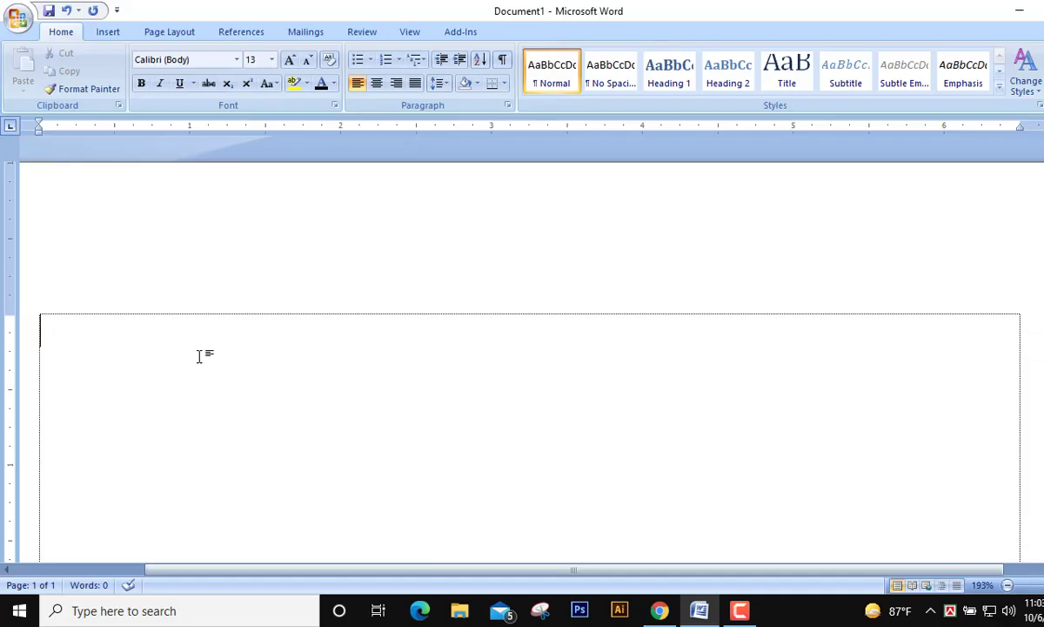
# Step: Scroll the blank document and zoom the page view in and out
pyautogui.scroll(-3, 200, 355)
pyautogui.scroll(-8, 299, 352)
pyautogui.scroll(-5, 292, 361)
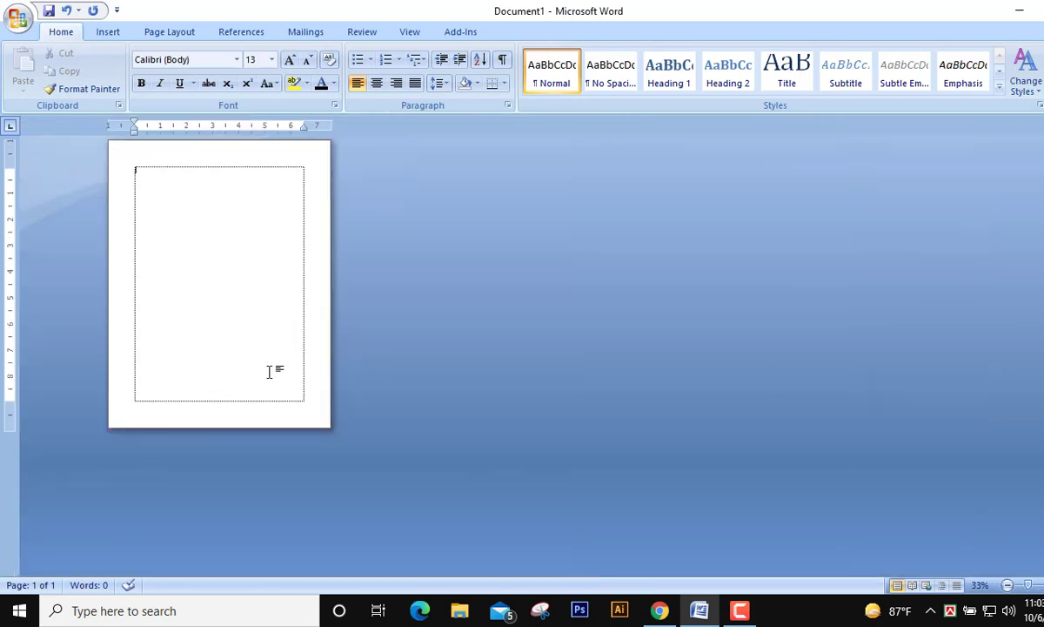
pyautogui.scroll(2, 234, 400)
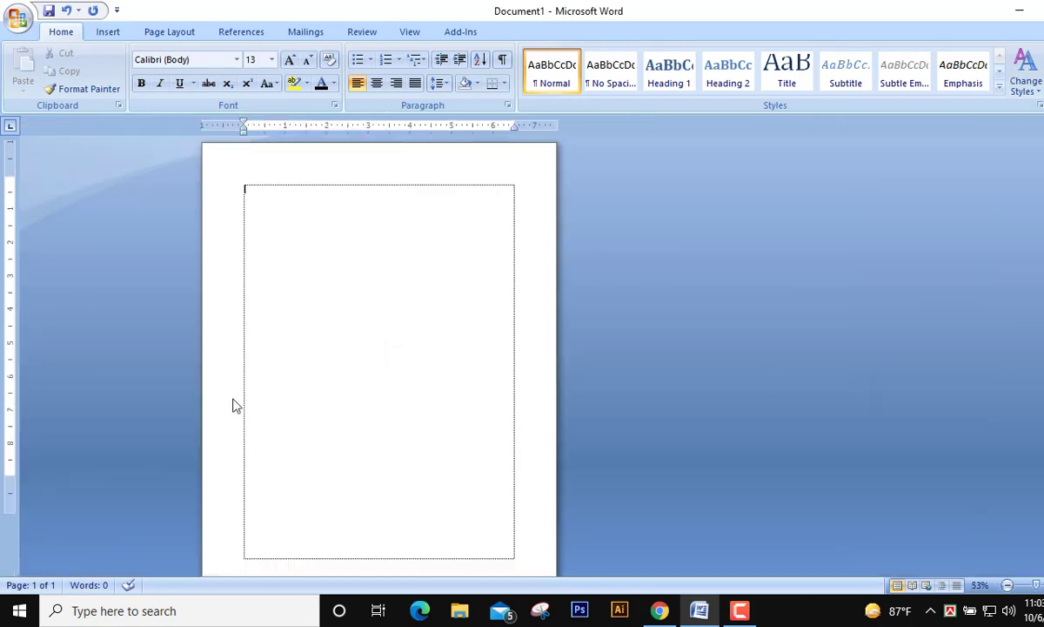
pyautogui.scroll(5, 233, 404)
pyautogui.scroll(-5, 233, 405)
pyautogui.scroll(7, 230, 403)
pyautogui.scroll(-9, 231, 402)
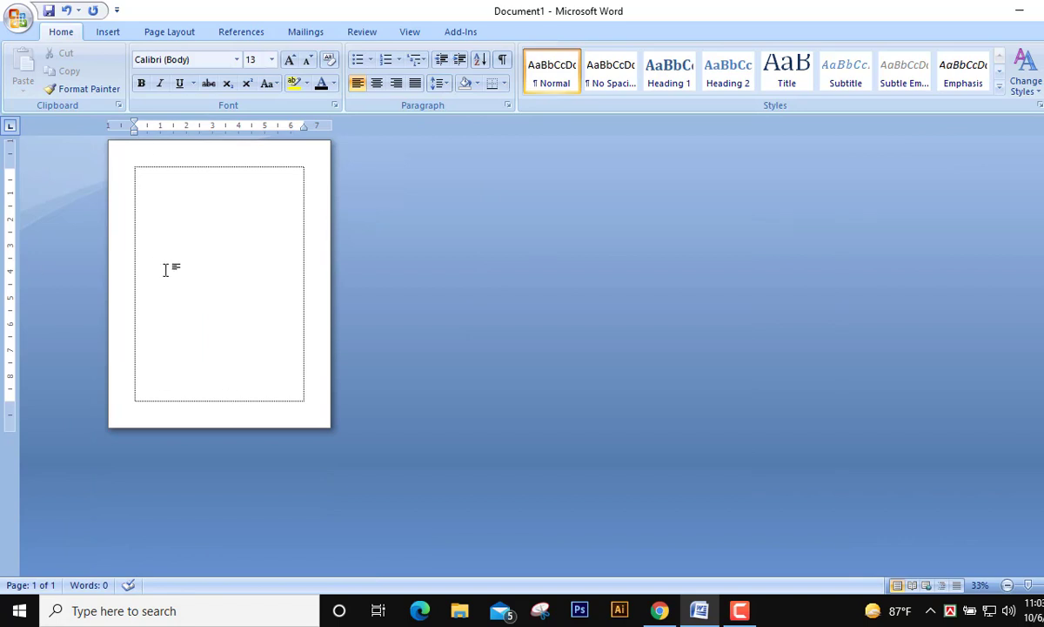
pyautogui.scroll(2, 164, 270)
pyautogui.scroll(3, 168, 296)
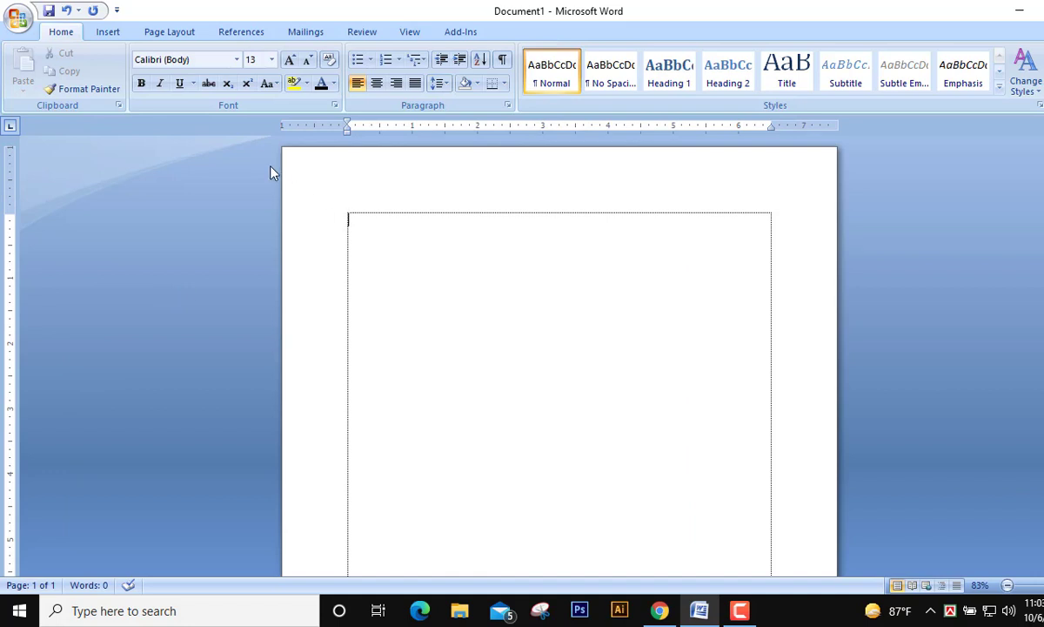
pyautogui.scroll(2, 269, 172)
pyautogui.scroll(5, 266, 174)
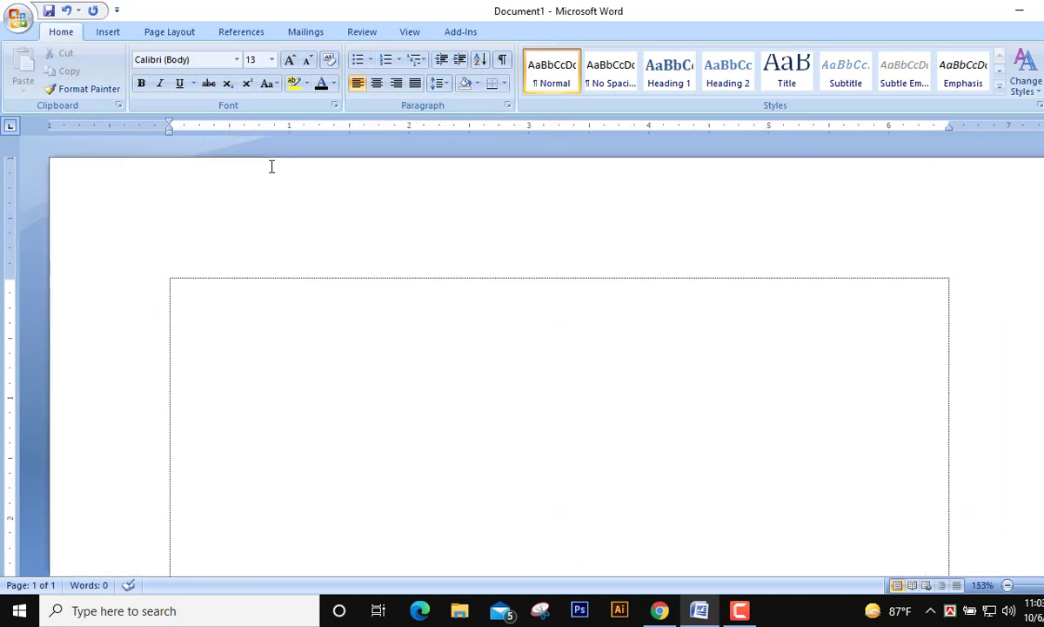
pyautogui.scroll(-2, 271, 166)
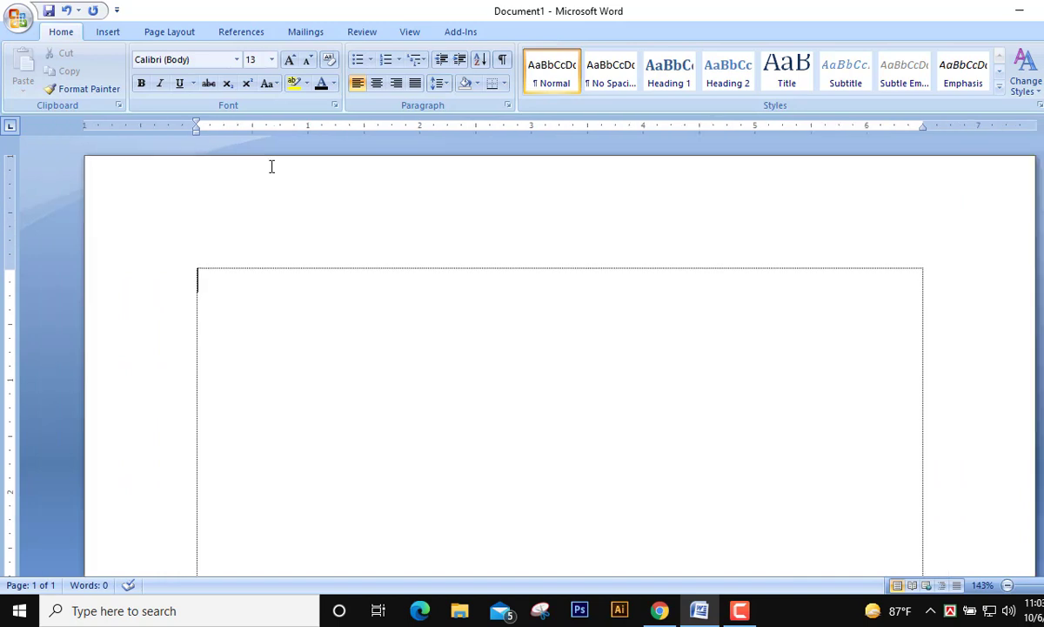
pyautogui.scroll(-4, 272, 166)
pyautogui.scroll(-3, 271, 166)
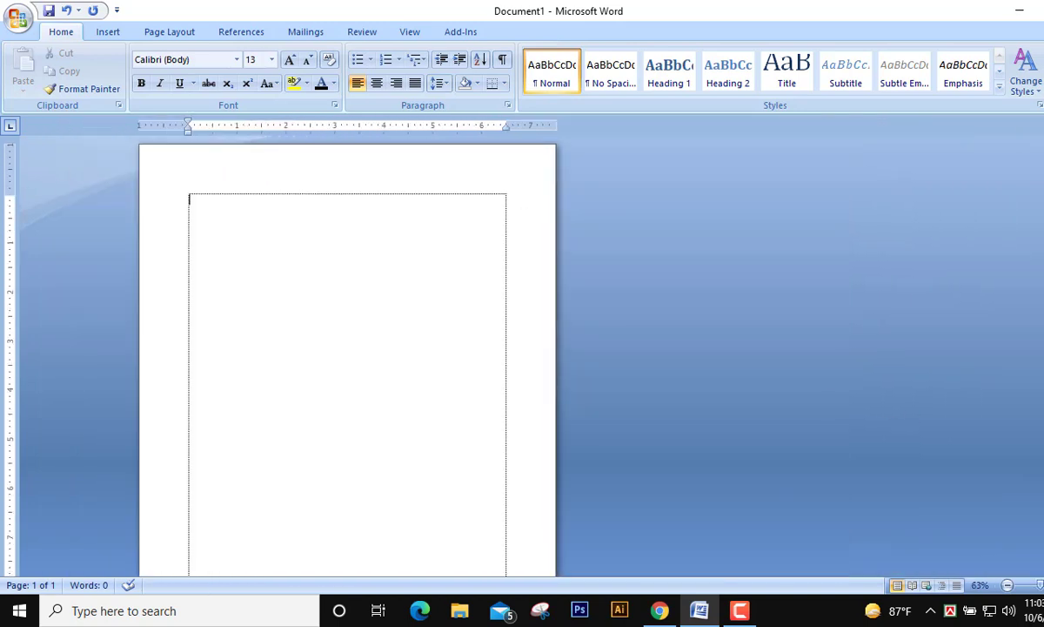
pyautogui.scroll(2, 484, 359)
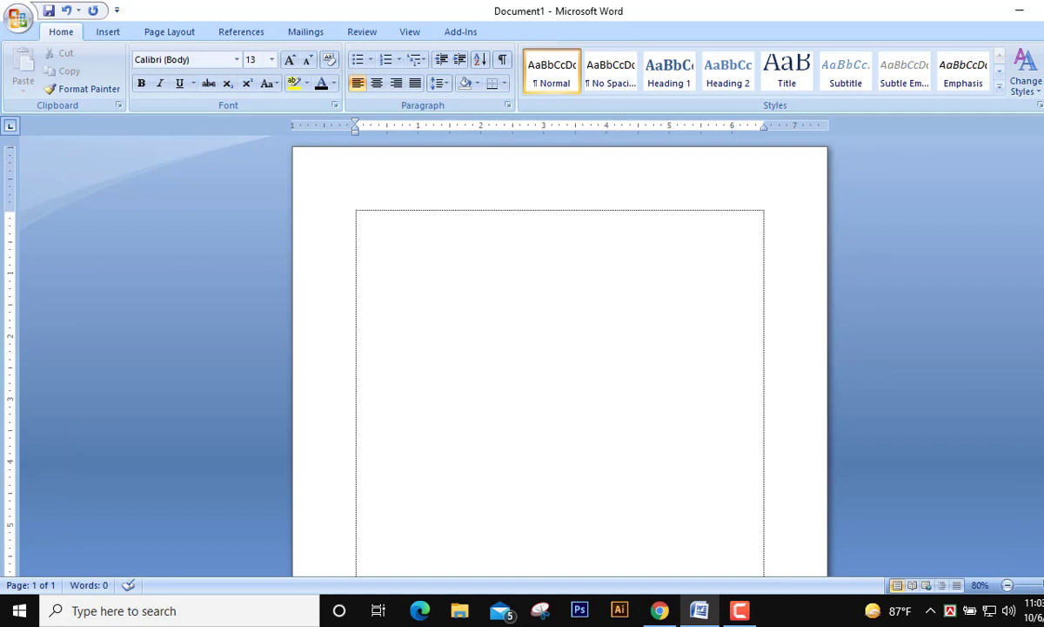
pyautogui.scroll(1, 522, 358)
pyautogui.scroll(2, 522, 358)
pyautogui.scroll(1, 522, 359)
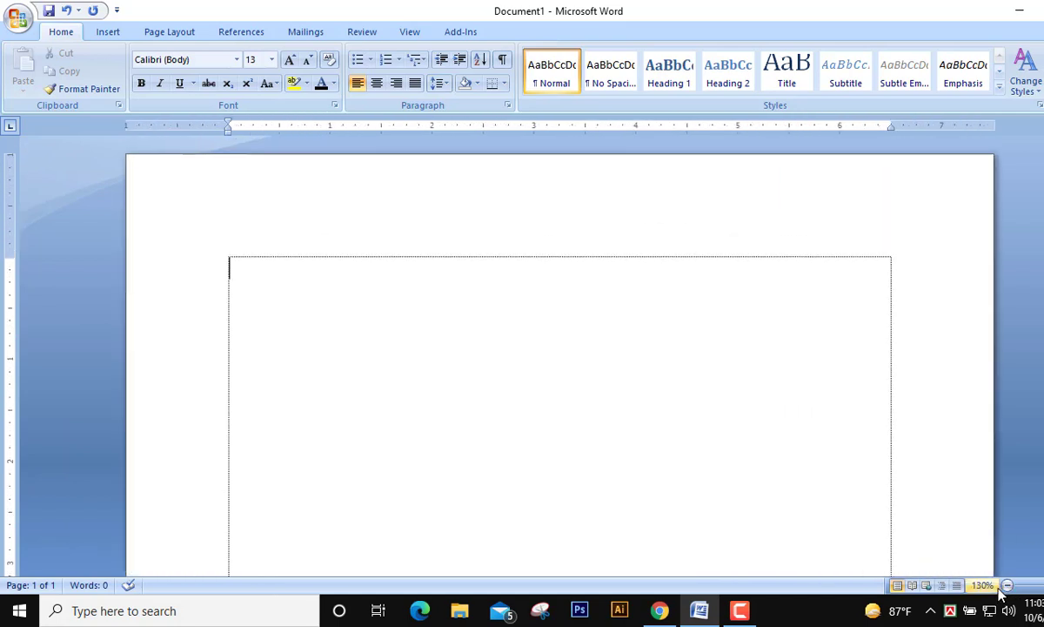
pyautogui.click(1008, 584)
pyautogui.click(1008, 585)
pyautogui.click(1008, 585)
pyautogui.click(1008, 585)
pyautogui.click(1007, 585)
pyautogui.click(1008, 584)
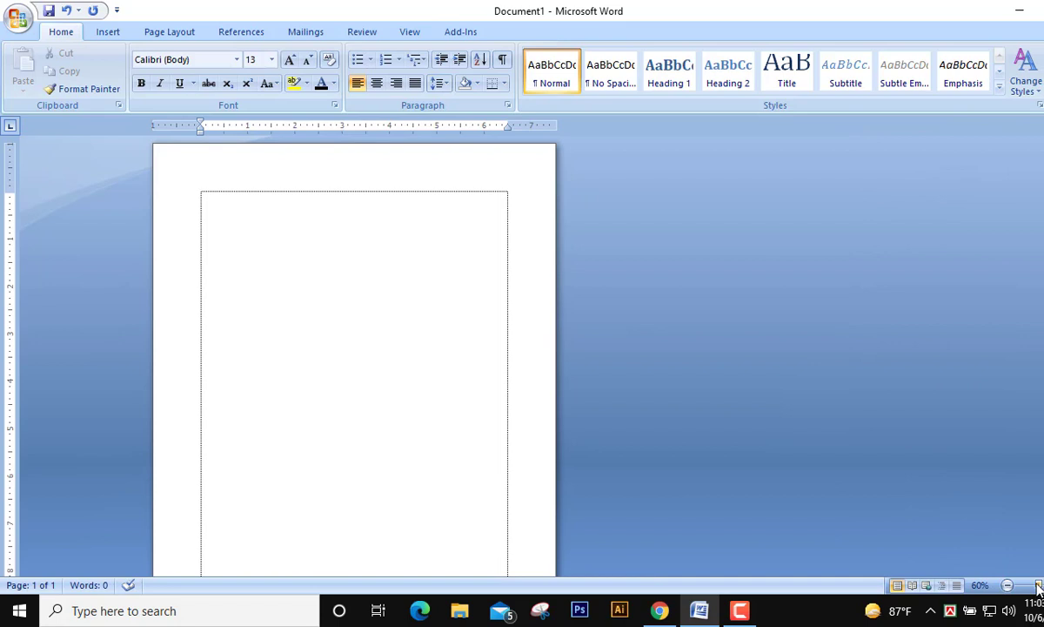
pyautogui.scroll(20, 1007, 585)
pyautogui.scroll(-10, 1038, 590)
pyautogui.scroll(-8, 1038, 590)
pyautogui.scroll(-4, 1038, 590)
pyautogui.scroll(-2, 1038, 590)
pyautogui.click(1038, 590)
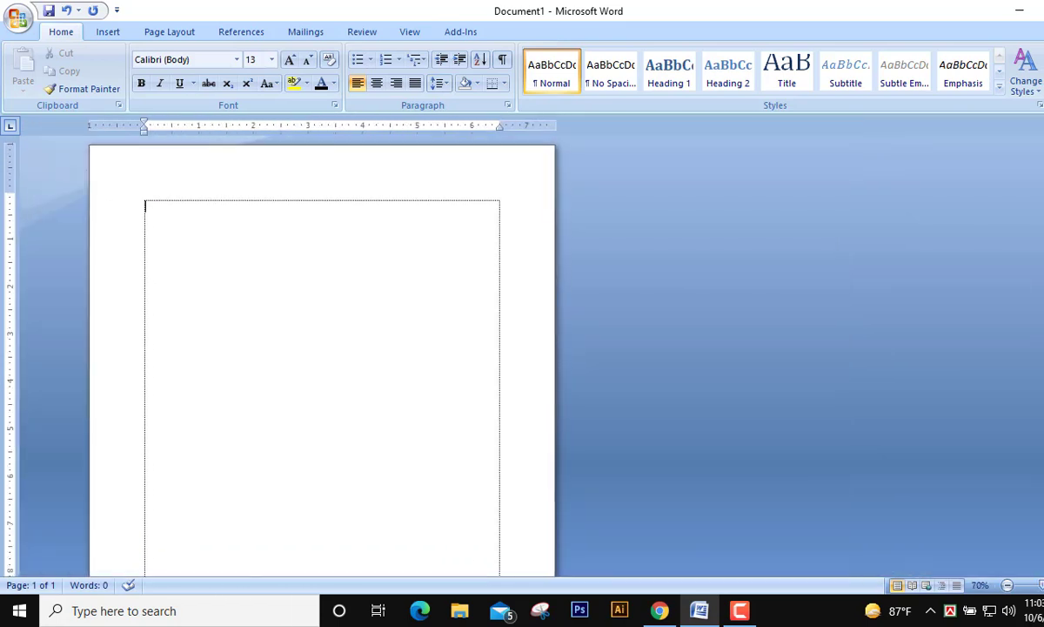
pyautogui.click(1038, 590)
pyautogui.click(1038, 590)
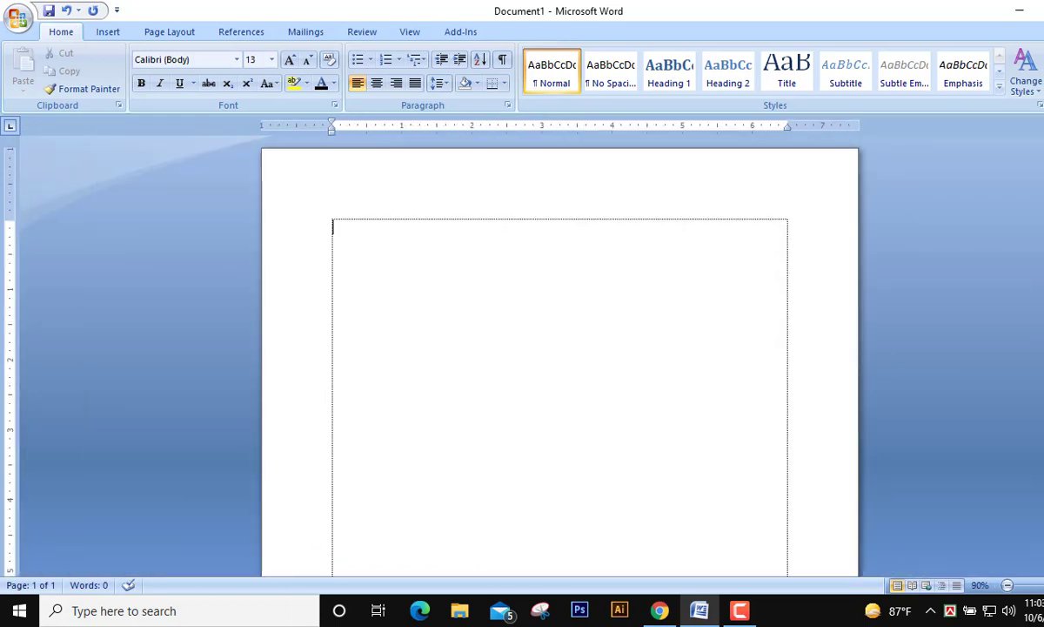
# Step: Set the document zoom to exactly 100% through the Zoom dialog
pyautogui.click(980, 585)
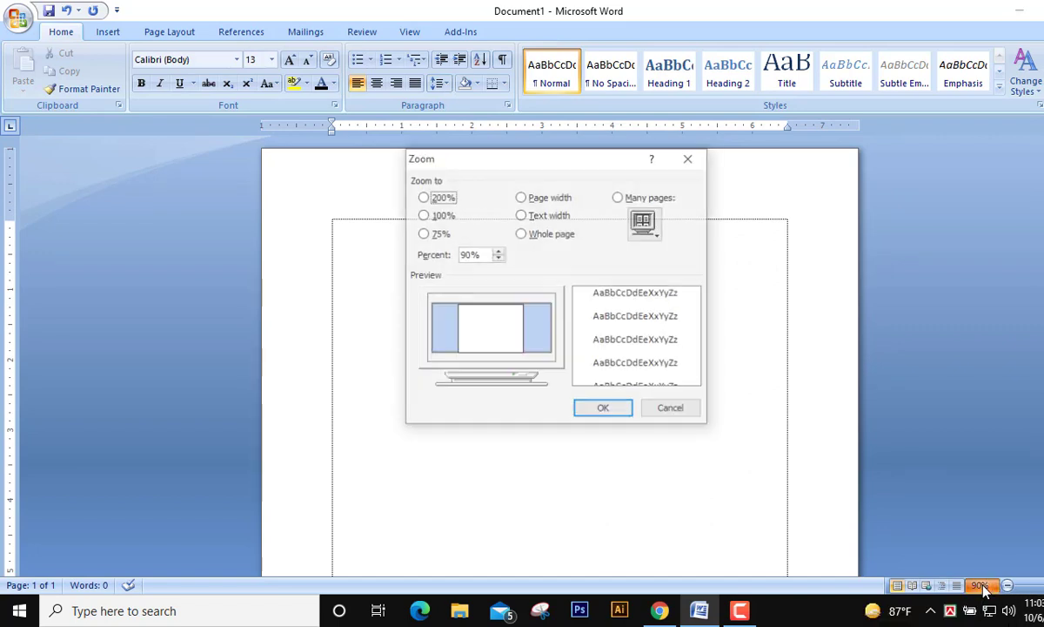
pyautogui.click(422, 214)
pyautogui.click(602, 407)
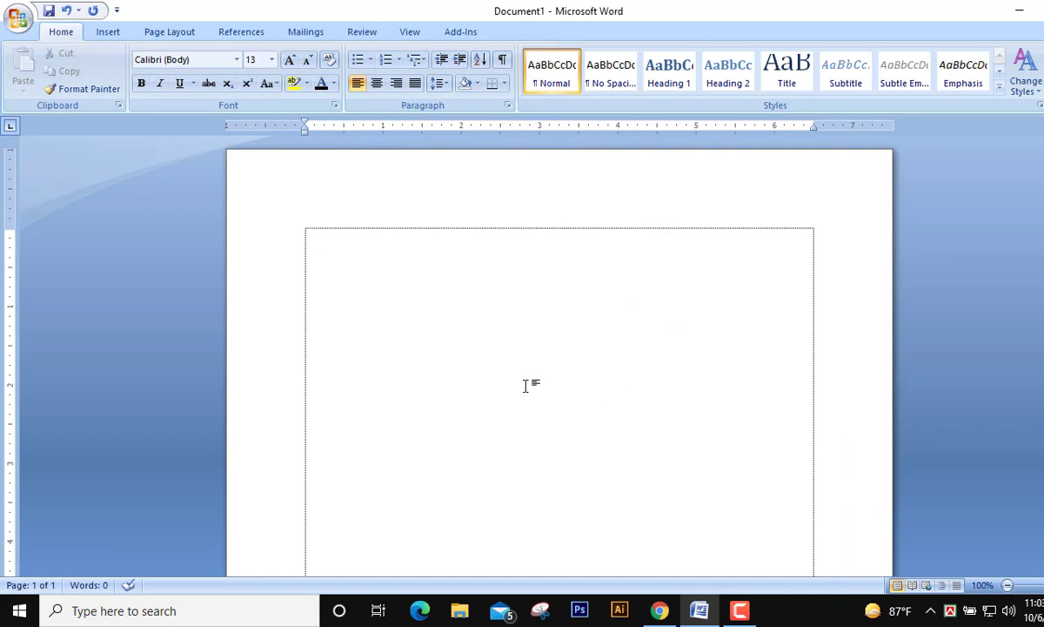
# Step: Select the empty first paragraph at the top of the page
pyautogui.keyDown('ctrl'); pyautogui.scroll(7, 525, 386); pyautogui.keyUp('ctrl')
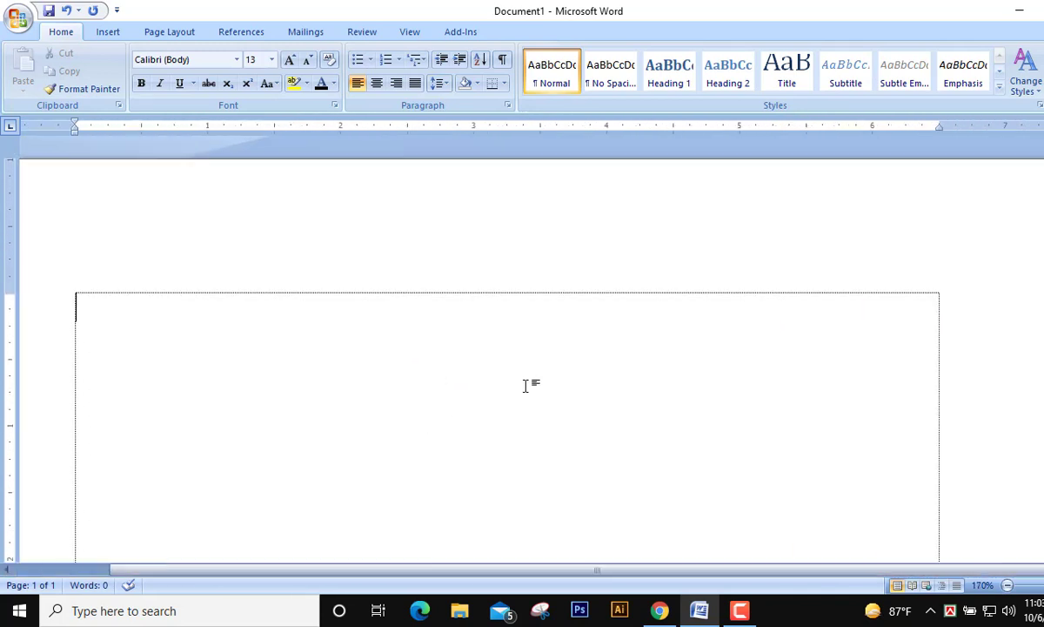
pyautogui.click(239, 66)
pyautogui.click(361, 303)
pyautogui.hotkey('ctrl', 'a')
pyautogui.click(291, 313)
pyautogui.hotkey('ctrl', 'a')
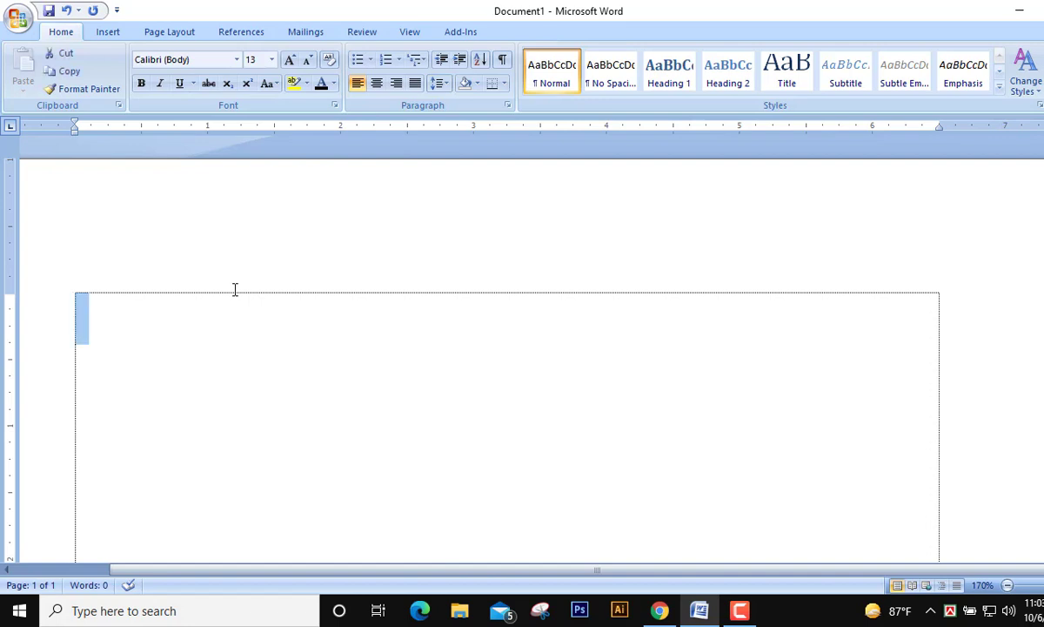
# Step: Format the selected paragraph in Times New Roman at 14 pt
pyautogui.click(236, 59)
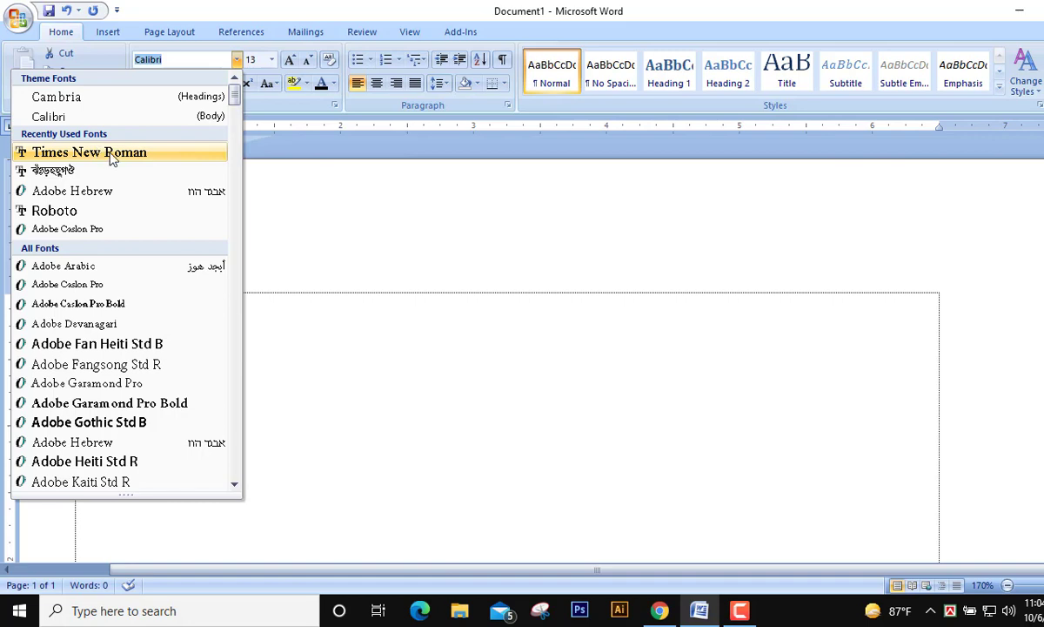
pyautogui.click(112, 153)
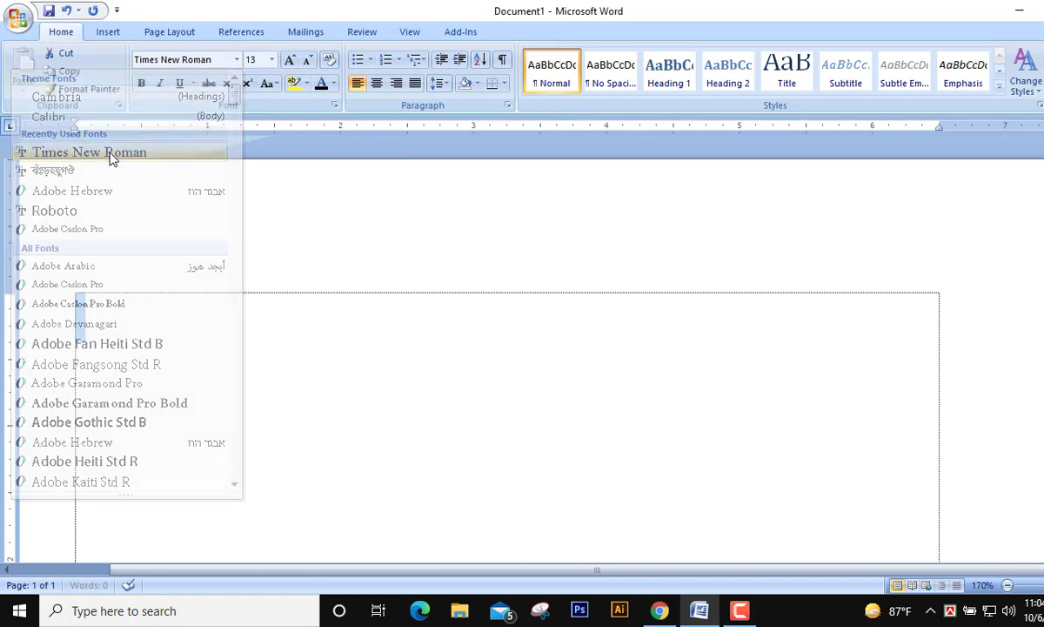
pyautogui.click(270, 61)
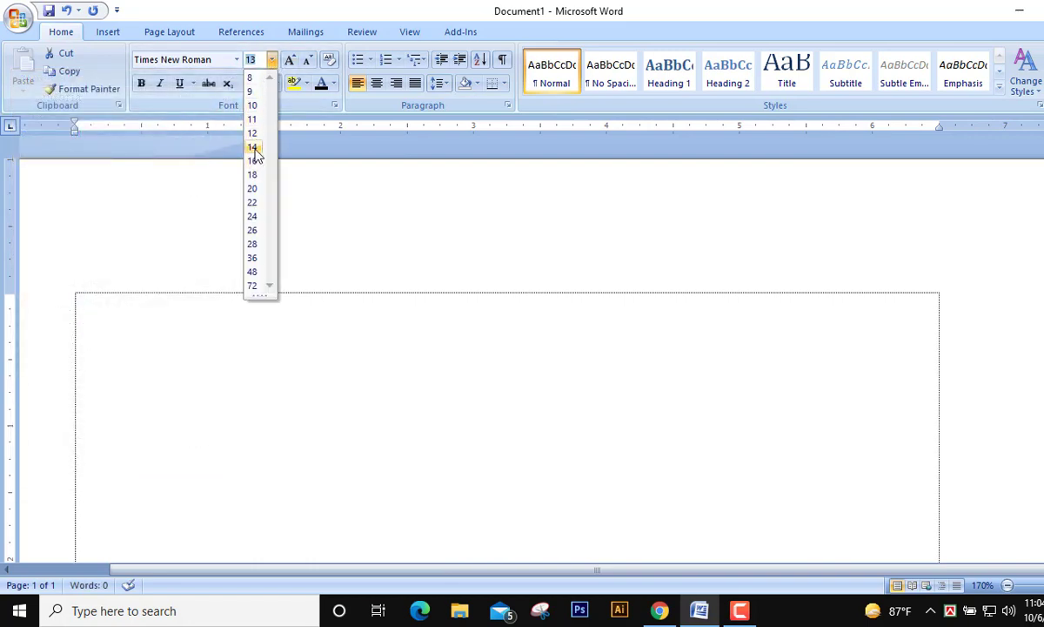
pyautogui.click(253, 148)
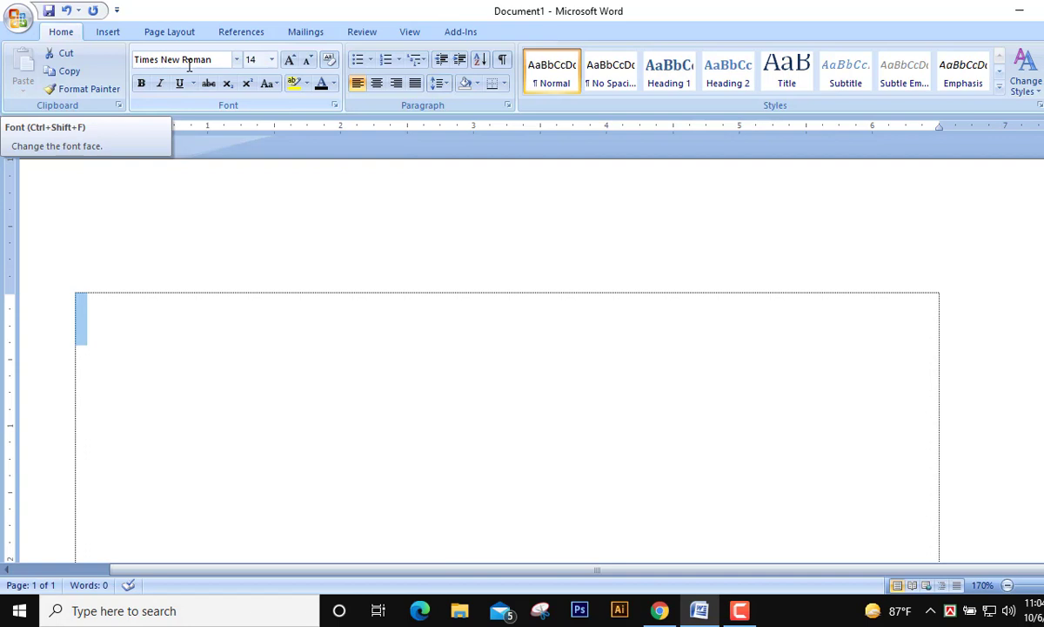
pyautogui.click(441, 84)
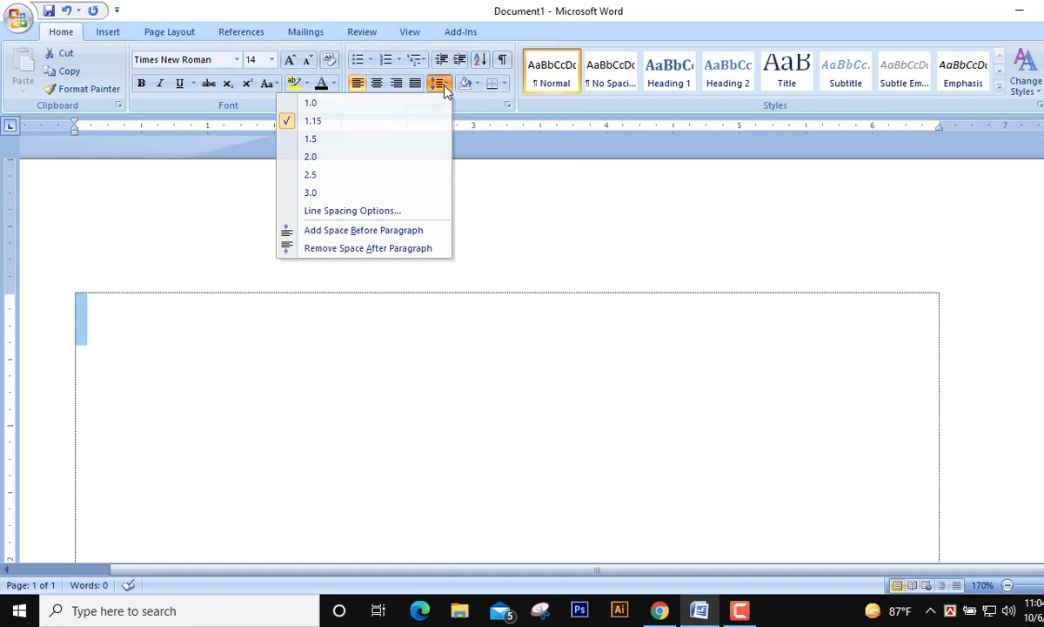
# Step: Change space after from 10 pt to 0 and line spacing to Single in Paragraph options
pyautogui.click(442, 85)
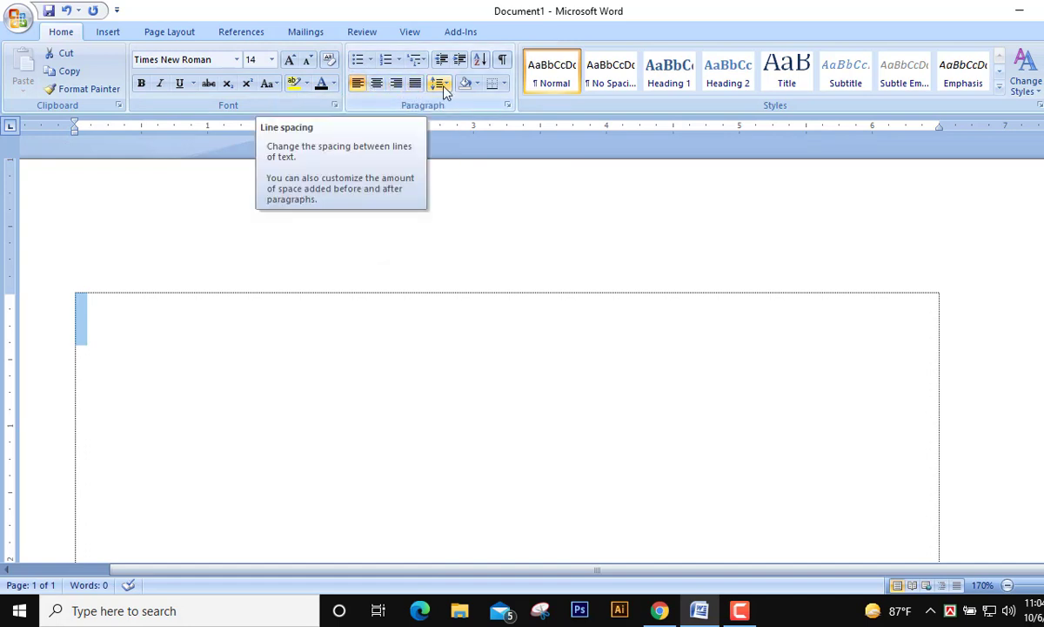
pyautogui.click(442, 85)
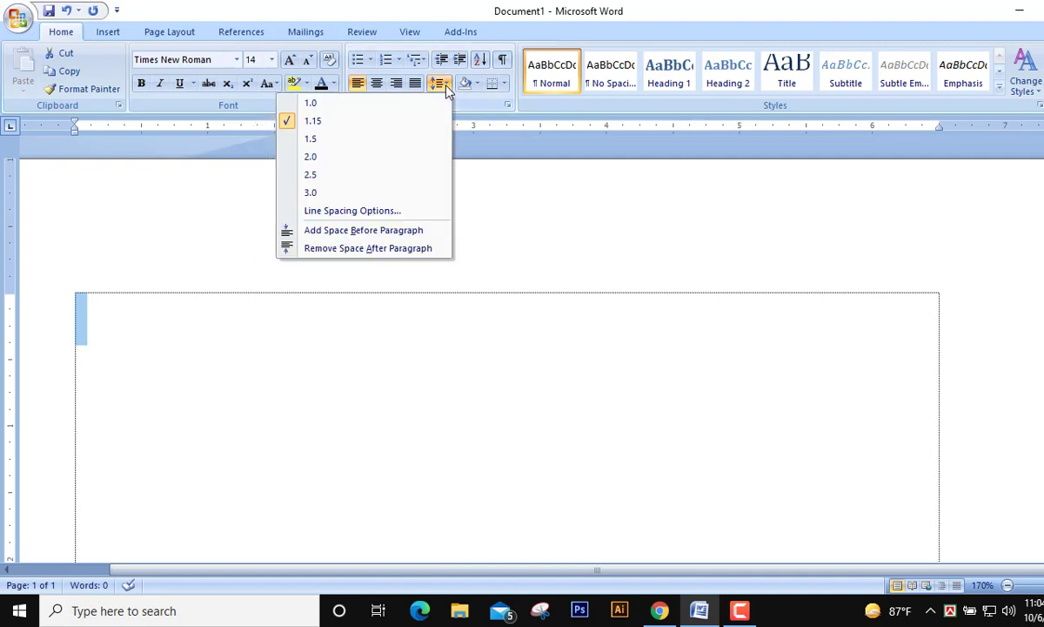
pyautogui.click(362, 211)
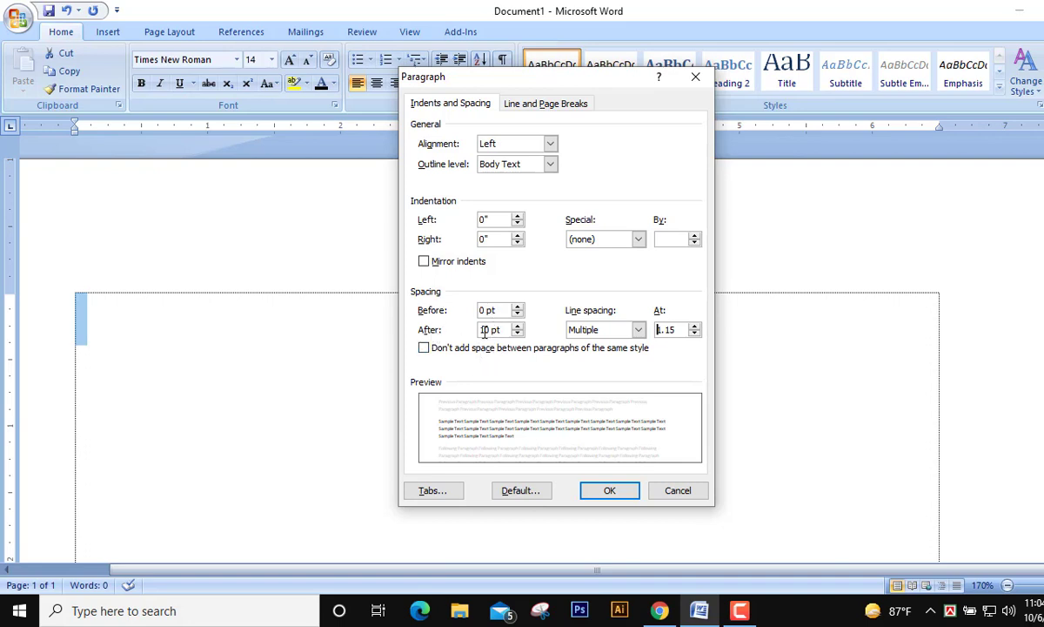
pyautogui.moveTo(505, 330); pyautogui.dragTo(396, 331)
pyautogui.write('0')
pyautogui.click(590, 331)
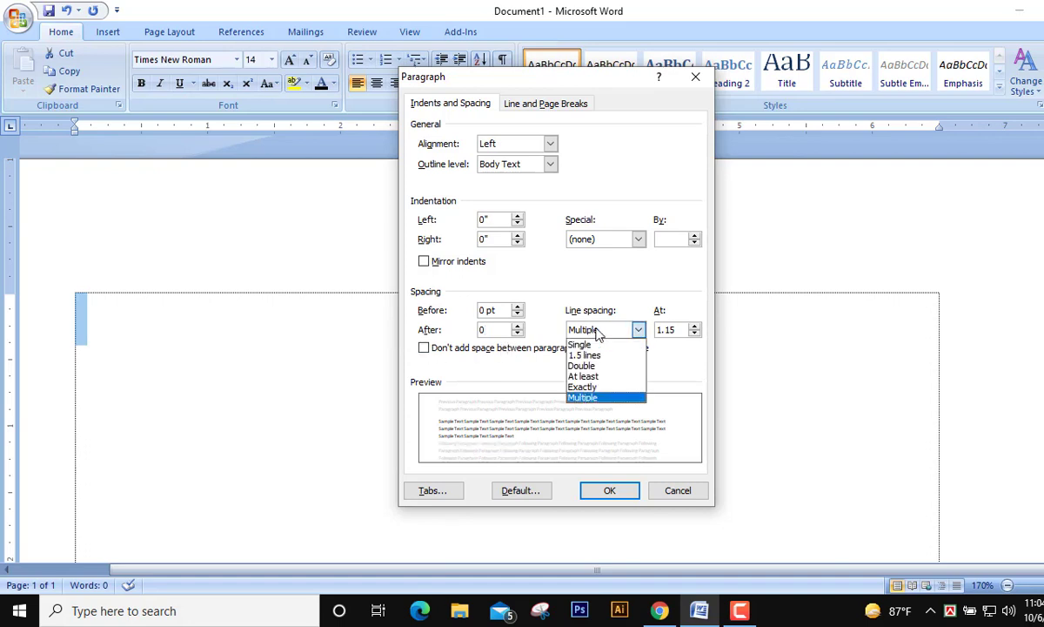
pyautogui.click(580, 344)
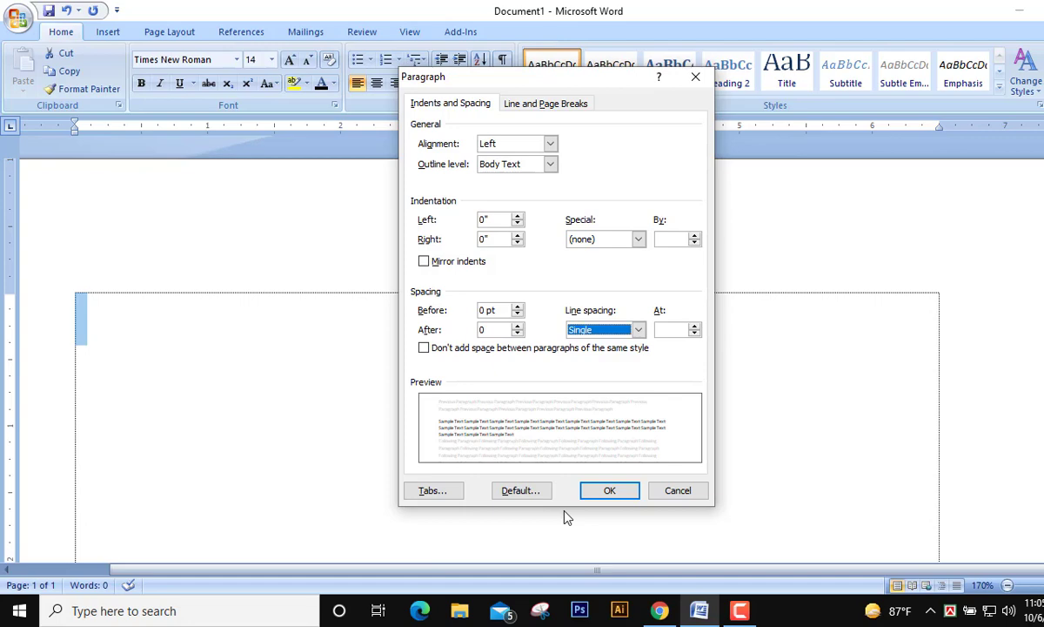
pyautogui.click(611, 492)
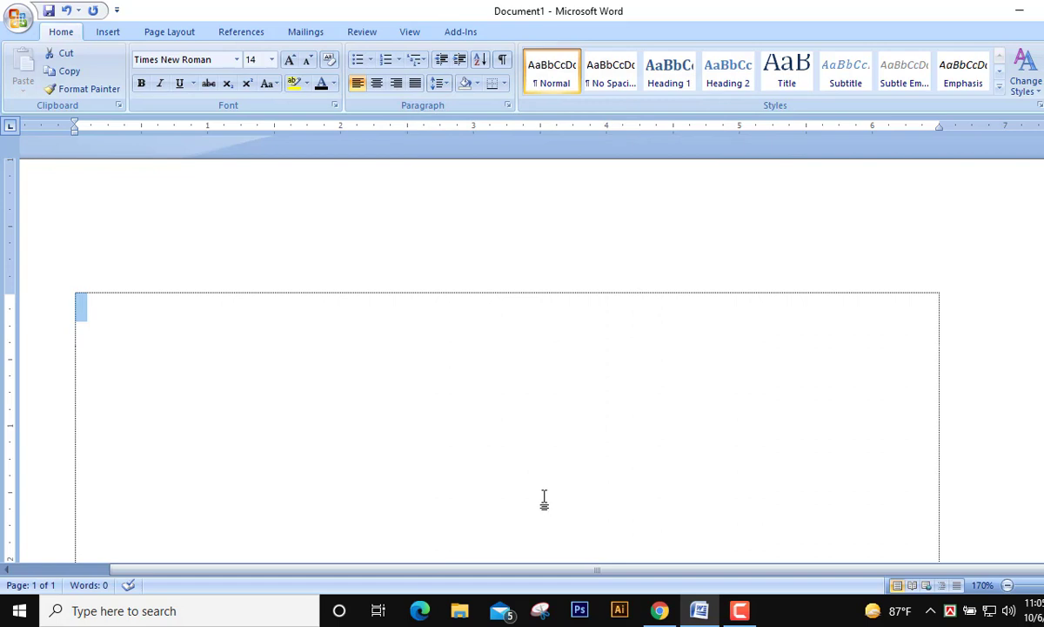
# Step: Choose A4 from the Page Layout Size list and Portrait from Orientation
pyautogui.click(206, 303)
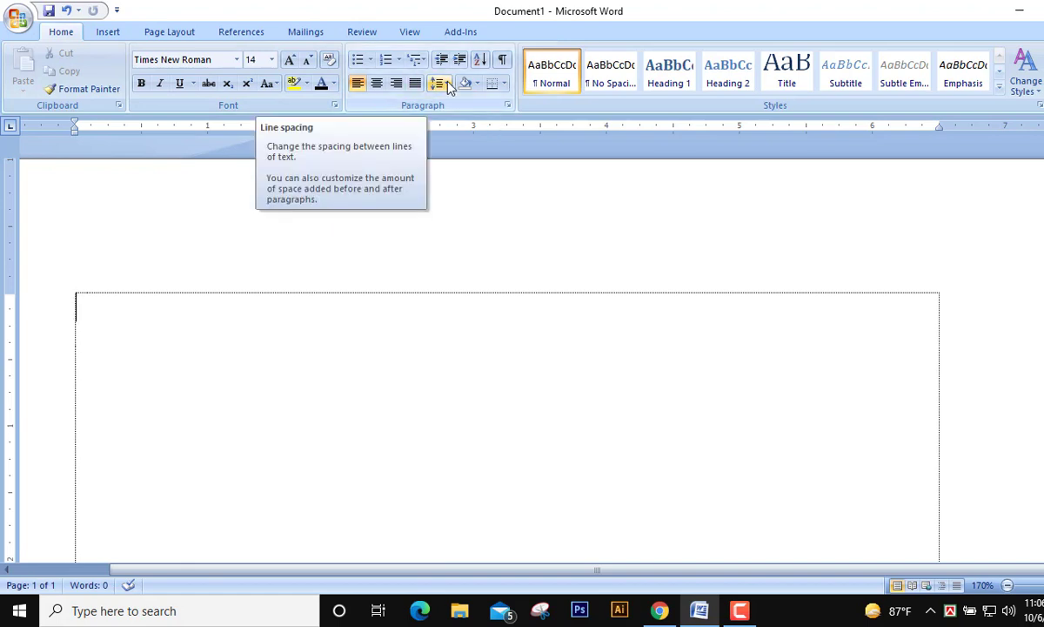
pyautogui.click(159, 35)
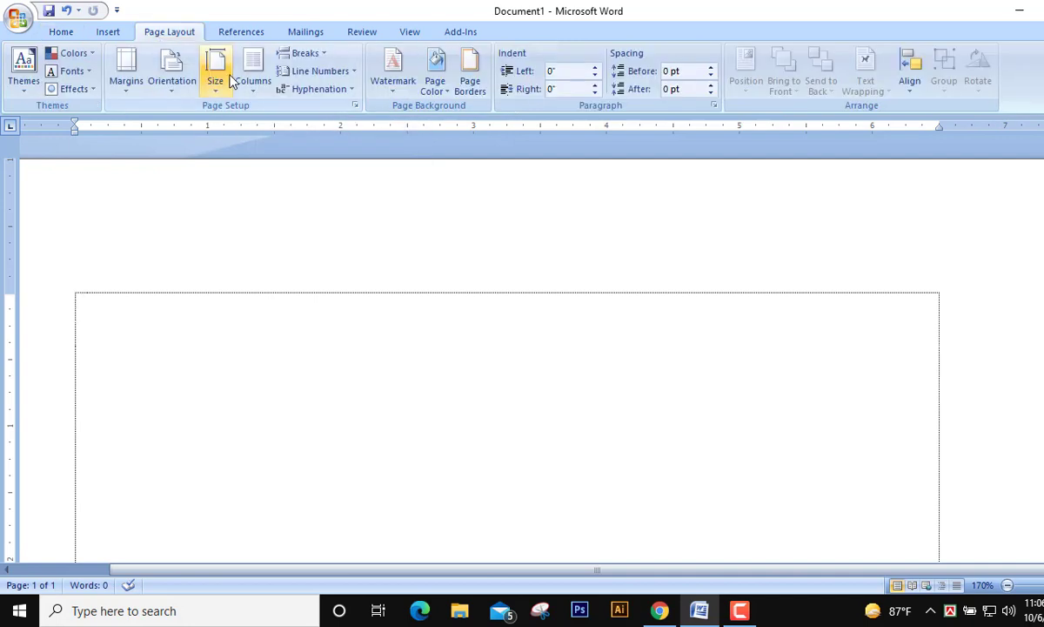
pyautogui.click(231, 79)
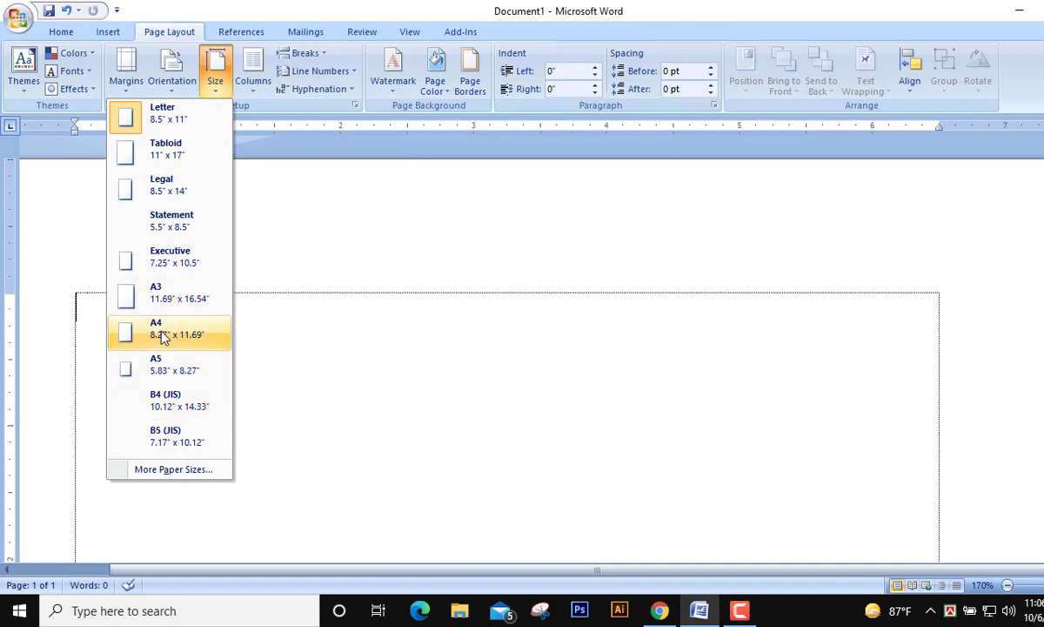
pyautogui.click(157, 329)
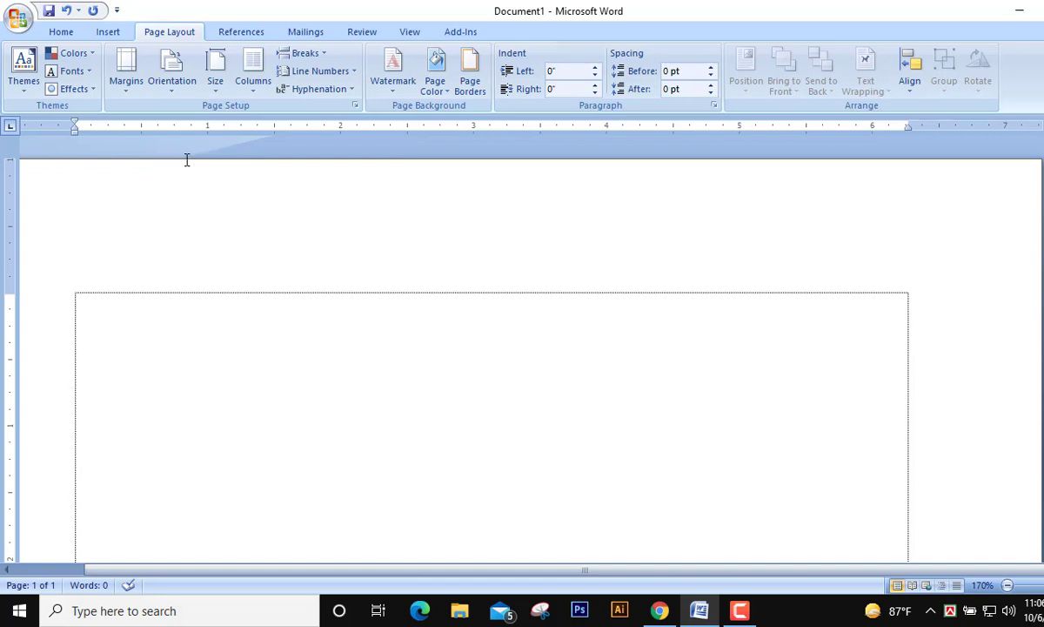
pyautogui.click(216, 79)
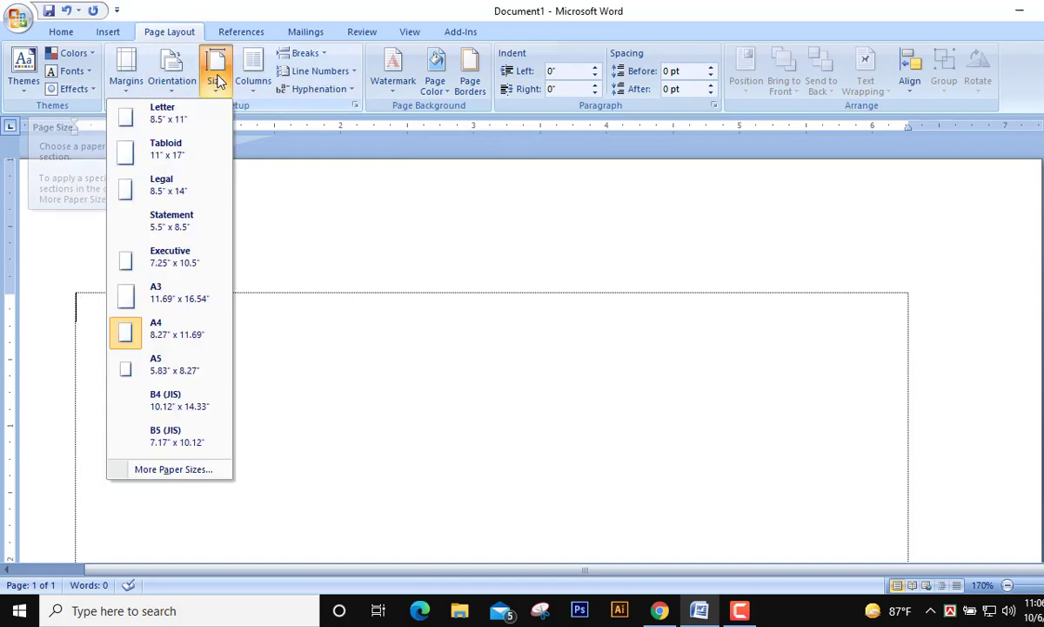
pyautogui.click(200, 331)
pyautogui.click(173, 81)
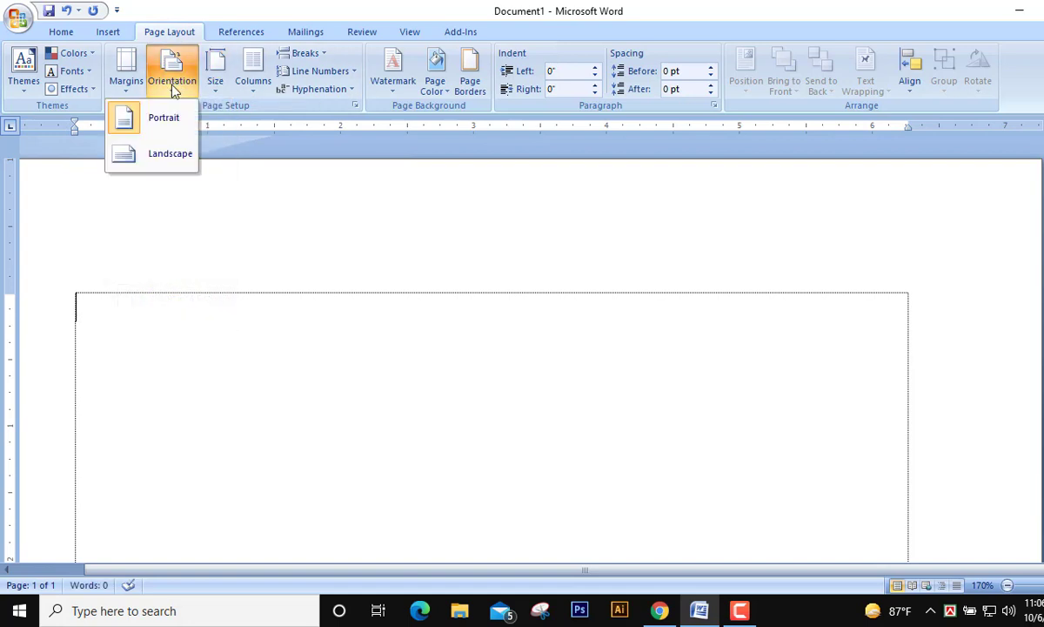
pyautogui.click(168, 131)
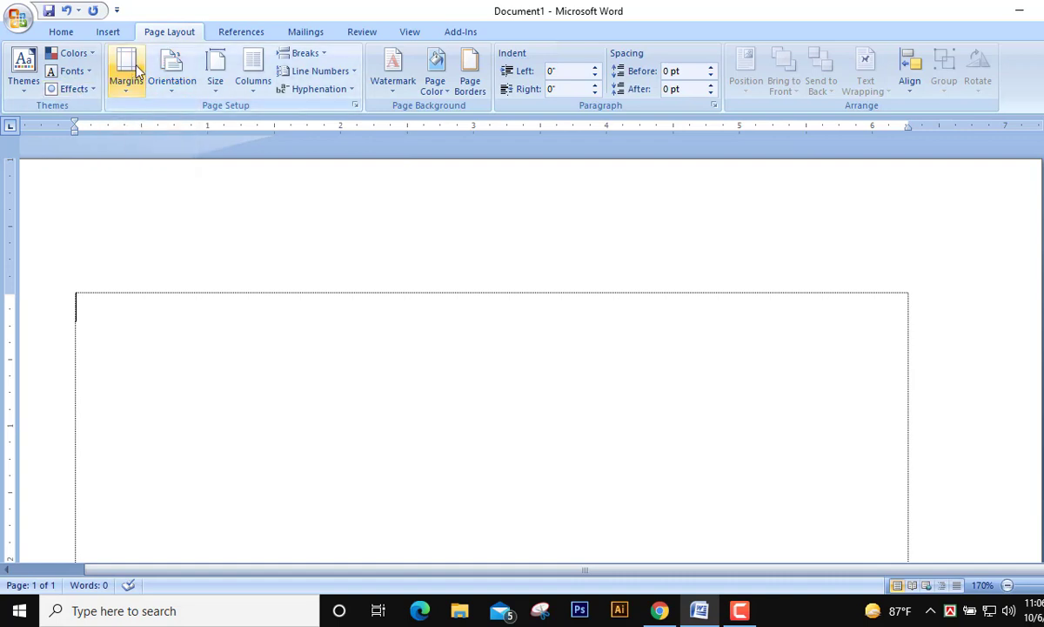
pyautogui.click(135, 74)
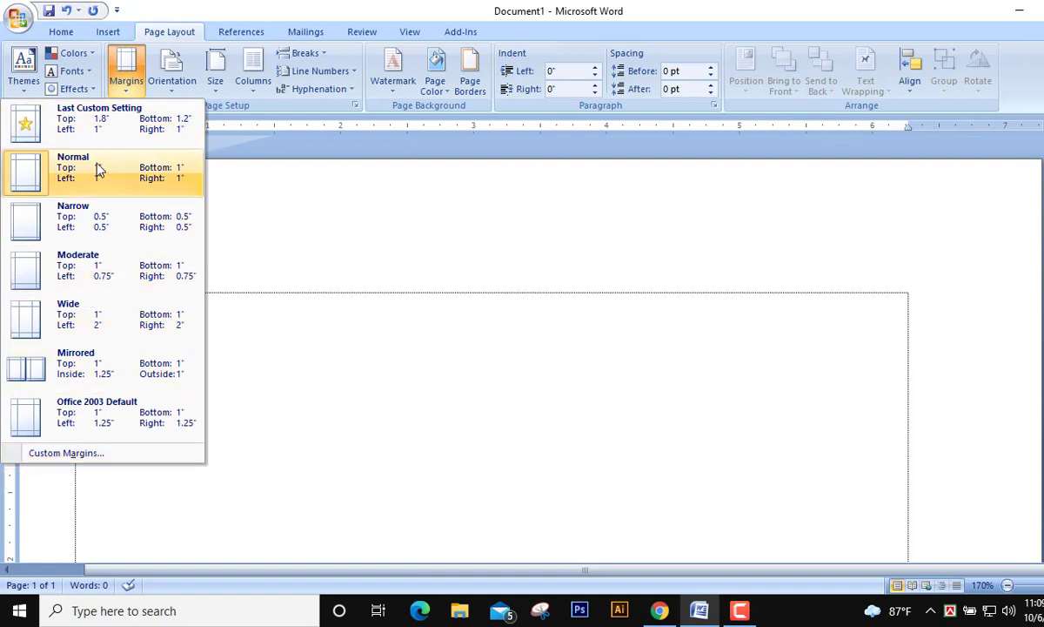
# Step: Confirm 1-inch margins on all sides and A4 paper in Page Setup, then apply
pyautogui.click(96, 453)
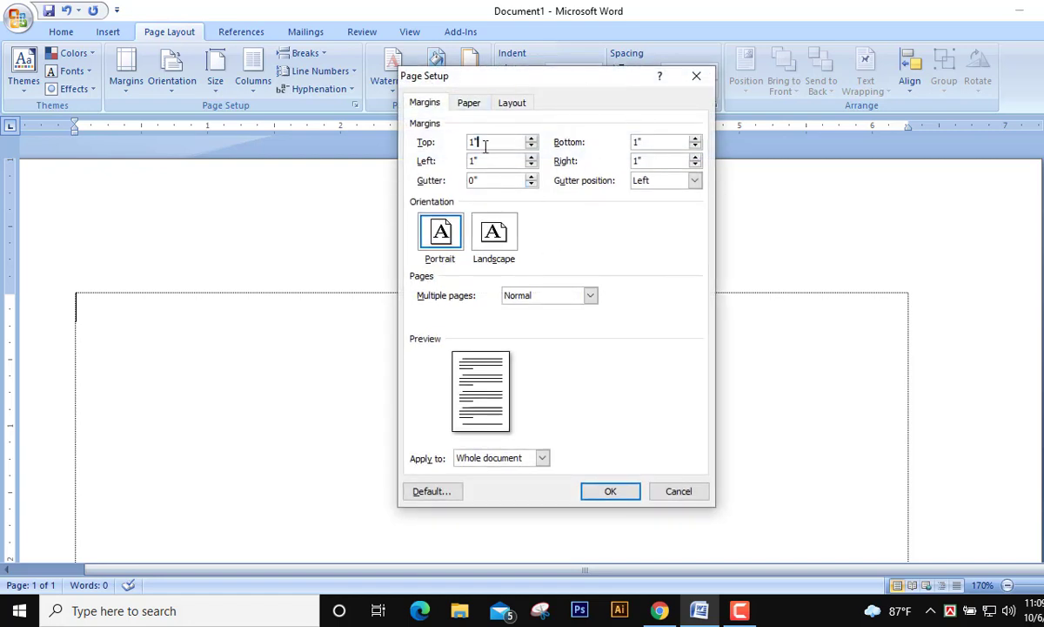
pyautogui.press('Tab')
pyautogui.press('Tab')
pyautogui.press('Tab')
pyautogui.press('Tab')
pyautogui.doubleClick(491, 142)
pyautogui.click(636, 142)
pyautogui.click(636, 159)
pyautogui.click(467, 104)
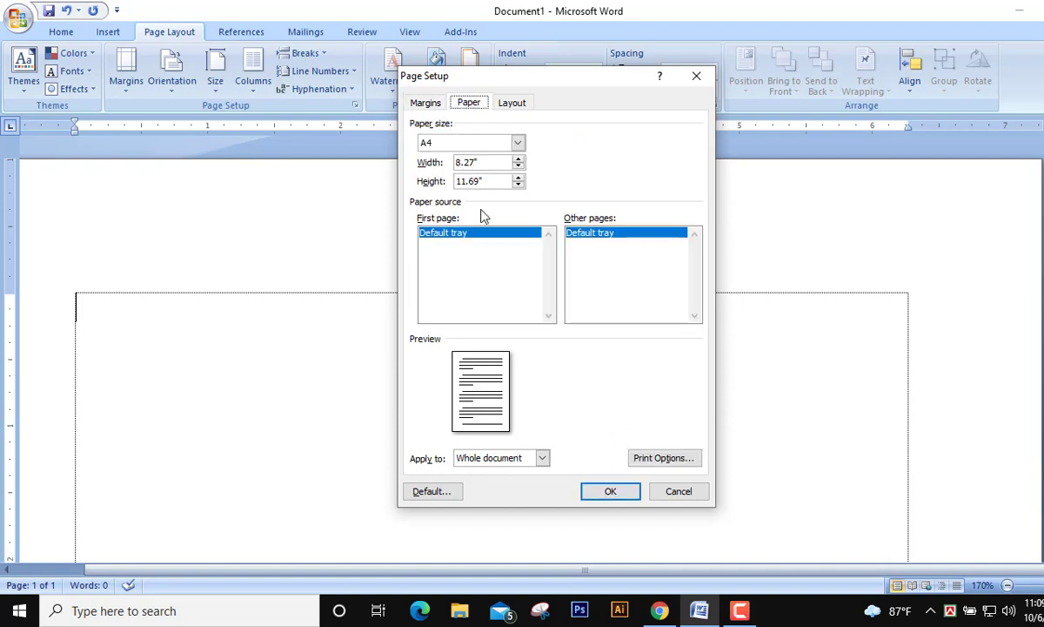
pyautogui.click(423, 103)
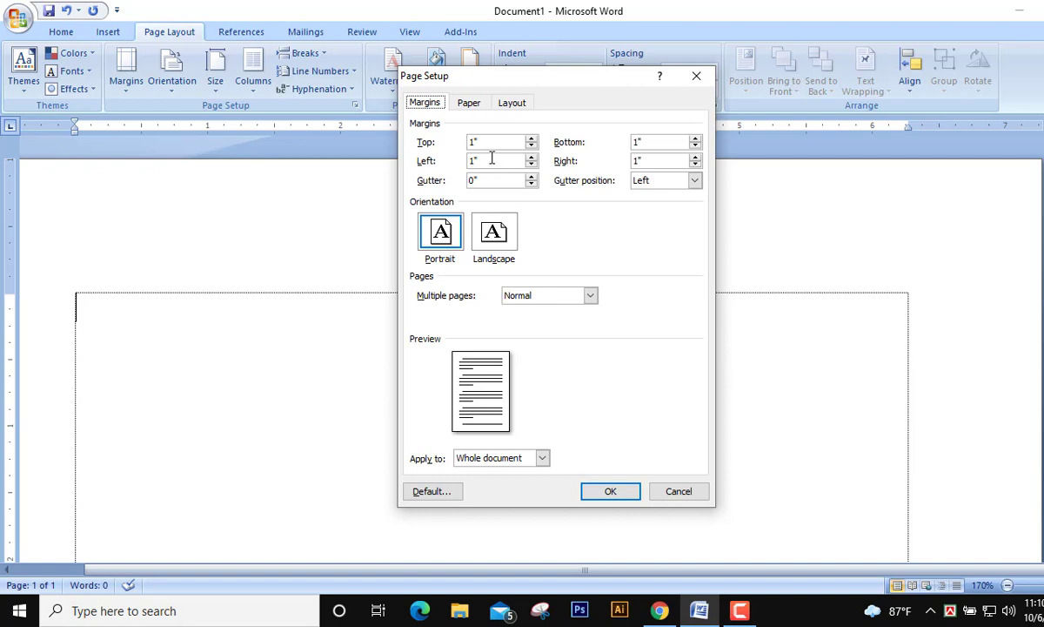
pyautogui.click(601, 489)
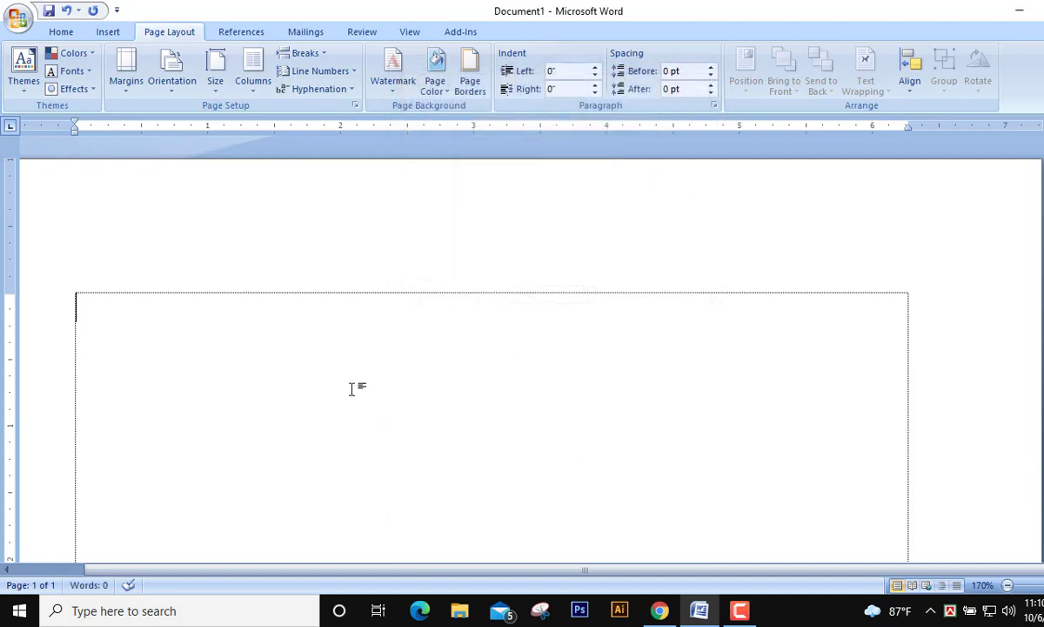
# Step: Type the title 'English Suggestion (For Dakhil-2010)' at the top of the page
pyautogui.keyDown('ctrl'); pyautogui.scroll(-12, 351, 369); pyautogui.keyUp('ctrl')
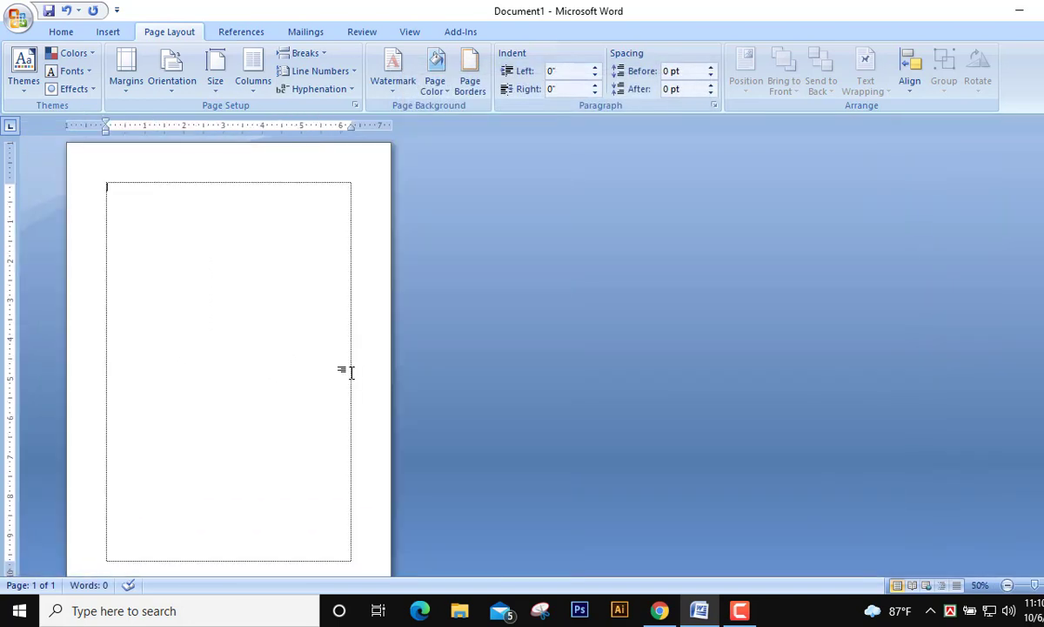
pyautogui.keyDown('ctrl'); pyautogui.scroll(2, 351, 372); pyautogui.keyUp('ctrl')
pyautogui.keyDown('ctrl'); pyautogui.scroll(6, 351, 372); pyautogui.keyUp('ctrl')
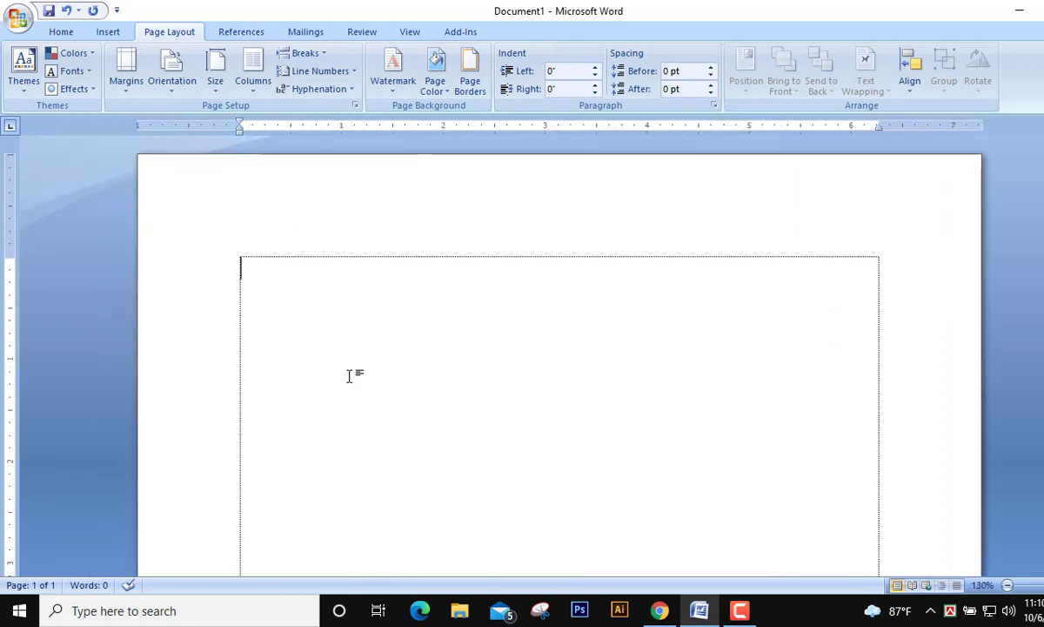
pyautogui.keyDown('ctrl'); pyautogui.scroll(3, 350, 372); pyautogui.keyUp('ctrl')
pyautogui.keyDown('ctrl'); pyautogui.scroll(1, 348, 376); pyautogui.keyUp('ctrl')
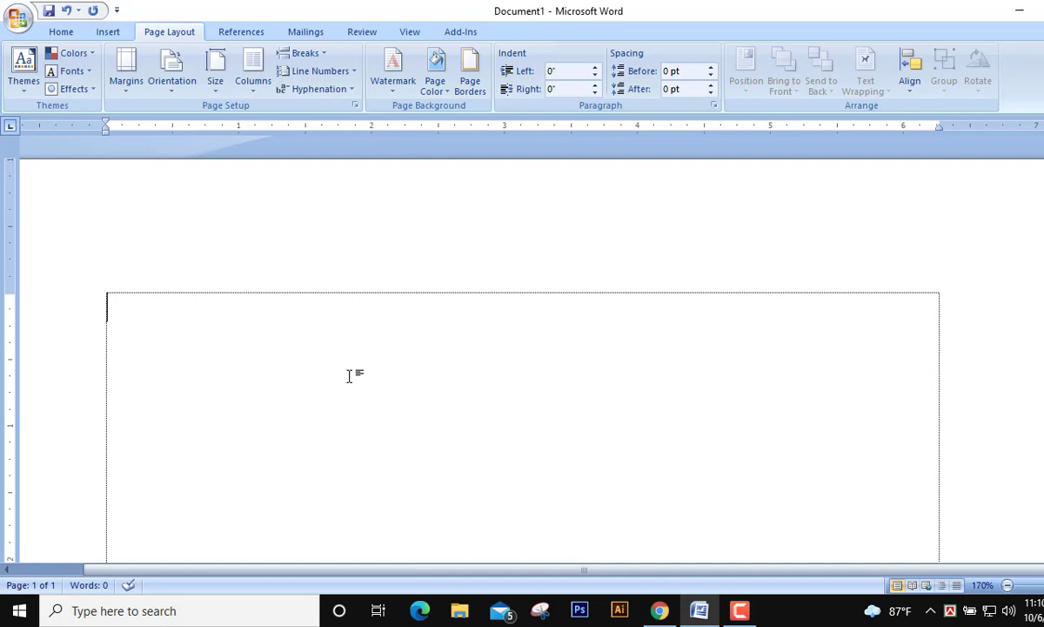
pyautogui.write('Engl')
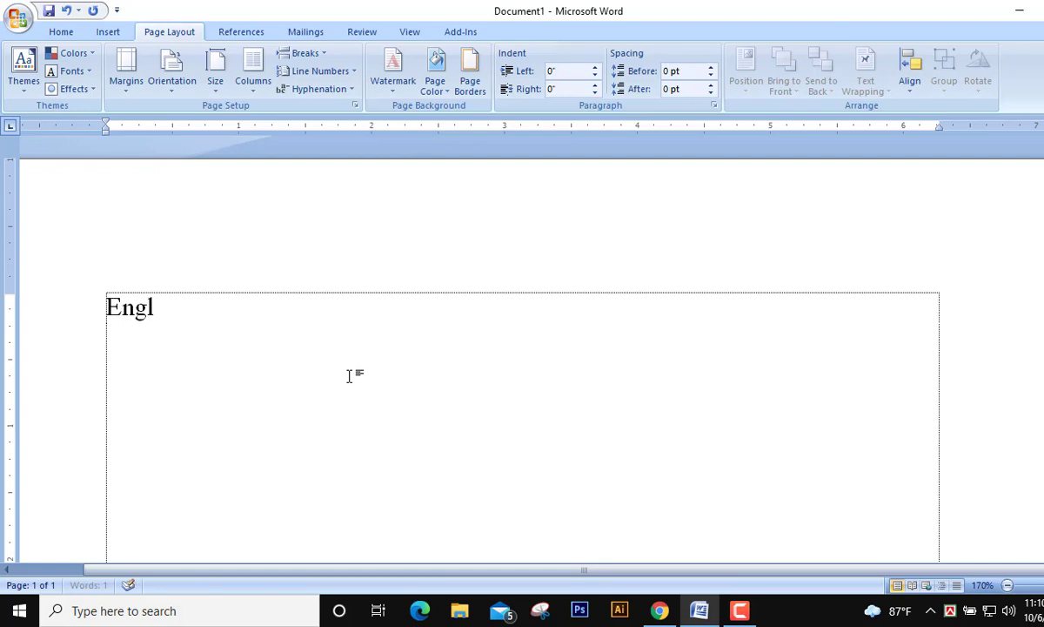
pyautogui.write('ish Su')
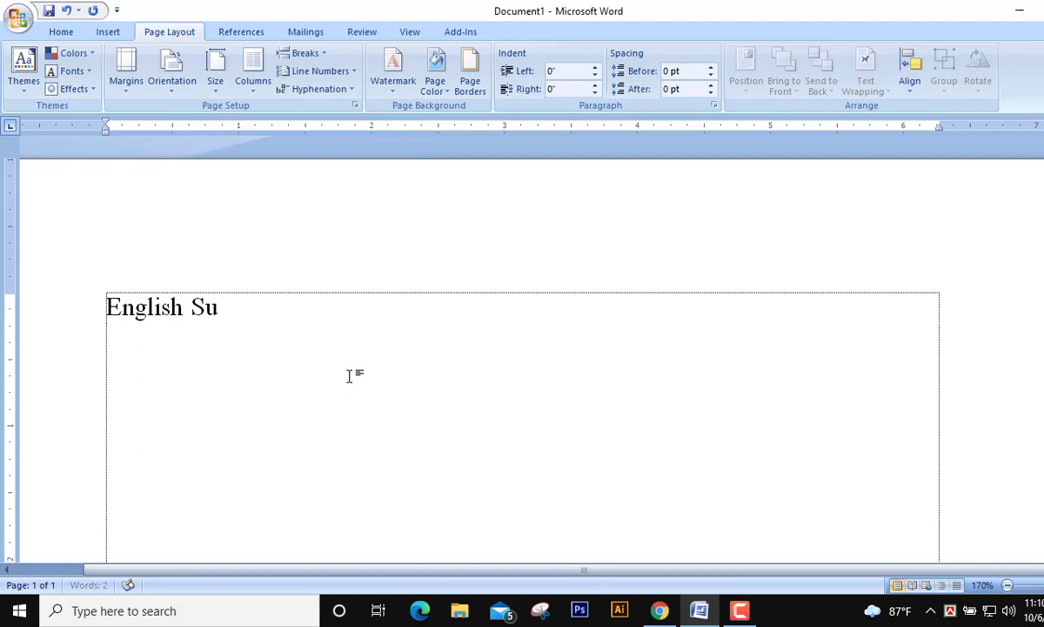
pyautogui.write('ggestio')
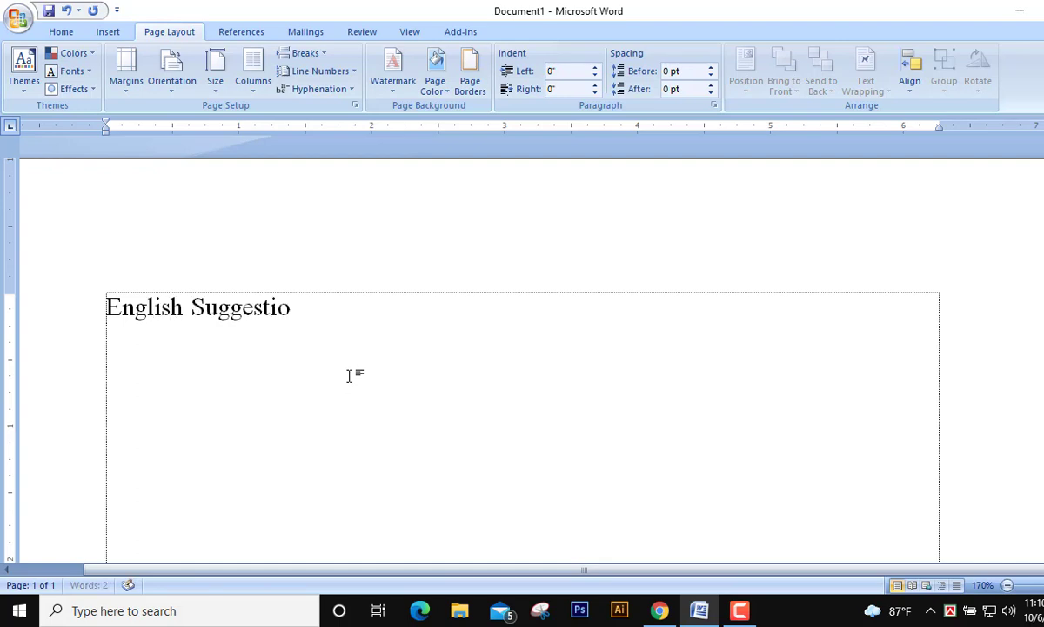
pyautogui.write('n ')
pyautogui.write('(For')
pyautogui.write(' Dakh')
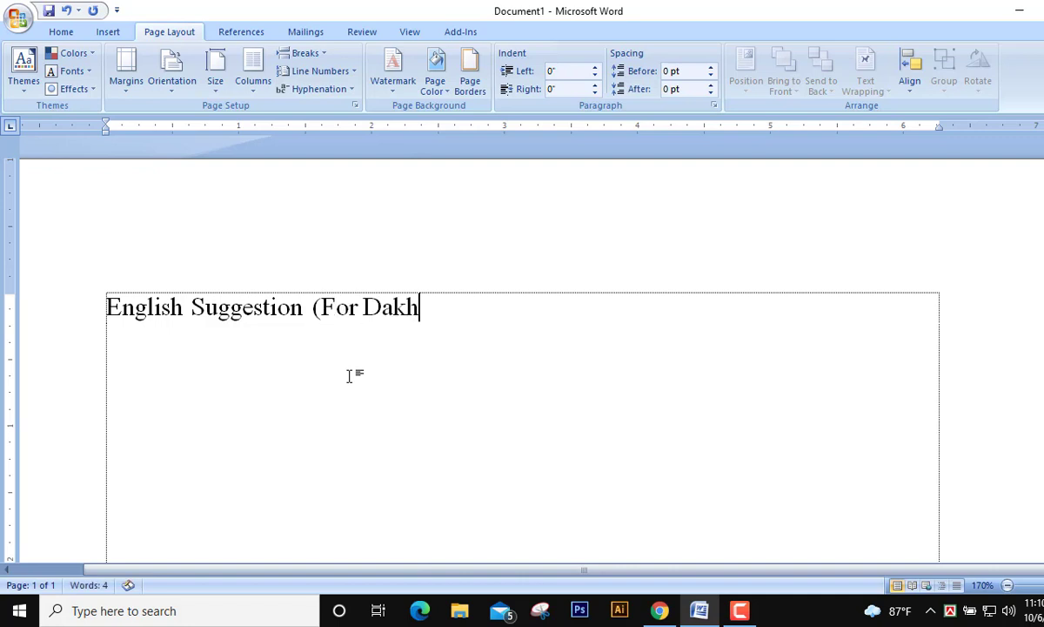
pyautogui.write('il-2010')
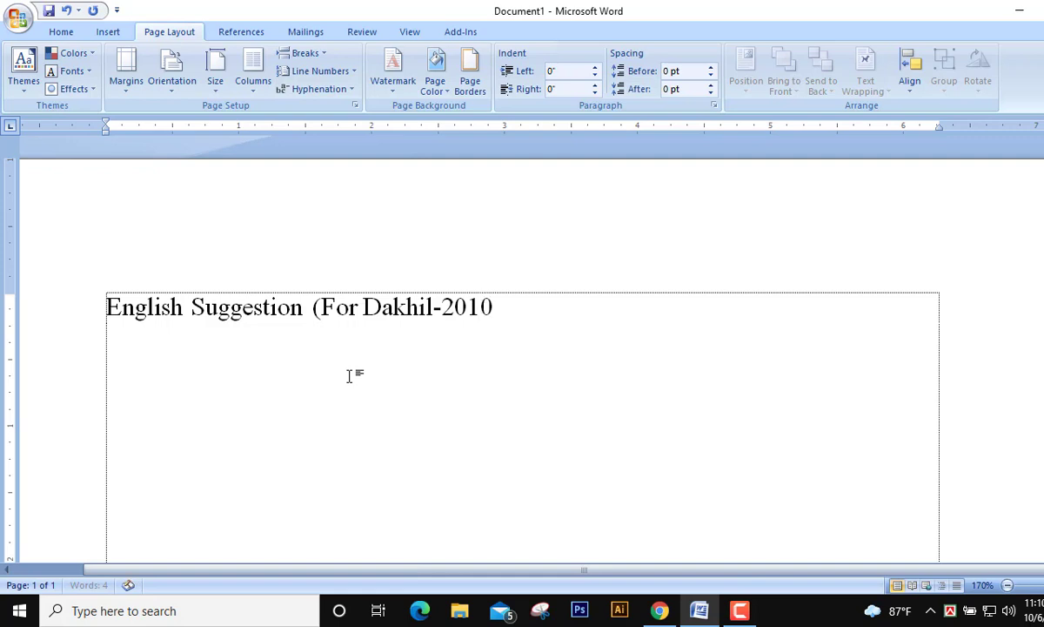
pyautogui.write(')')
# Step: Add header lines for Bismillah Learner's Care, its address, mobile number and author, then begin 'Grammer Test'
pyautogui.press('Return')
pyautogui.write('Bis')
pyautogui.write('millah L')
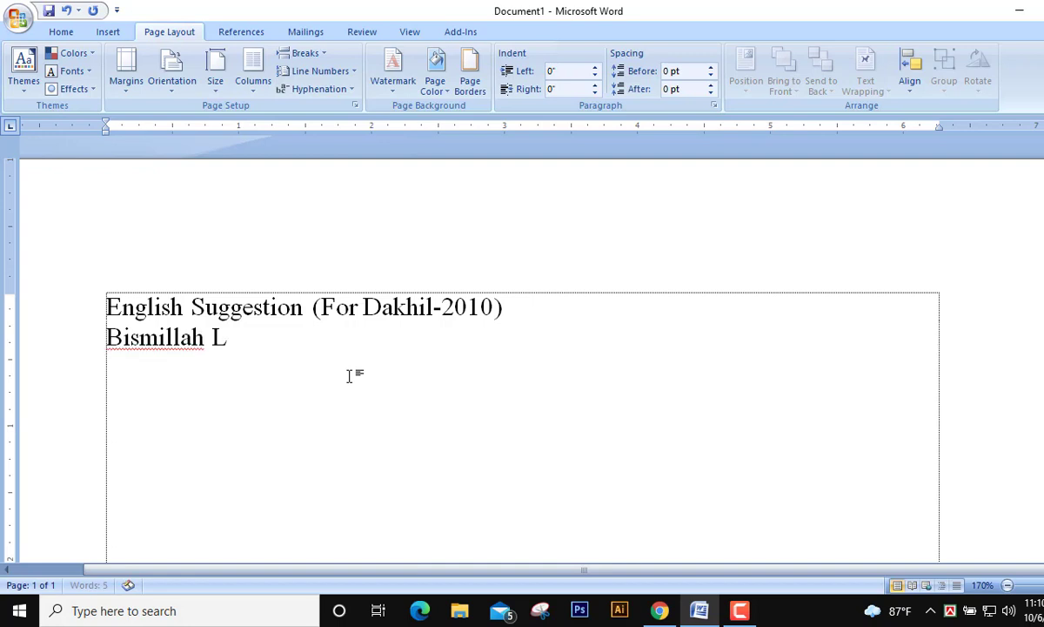
pyautogui.write("earner's")
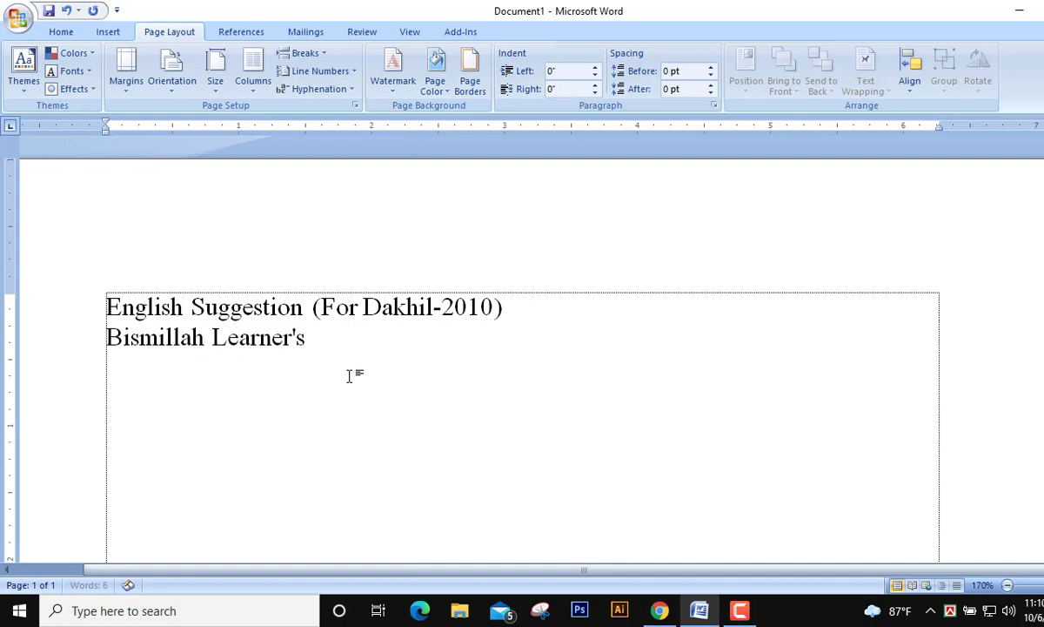
pyautogui.write(' Care')
pyautogui.press('Return')
pyautogui.write('3')
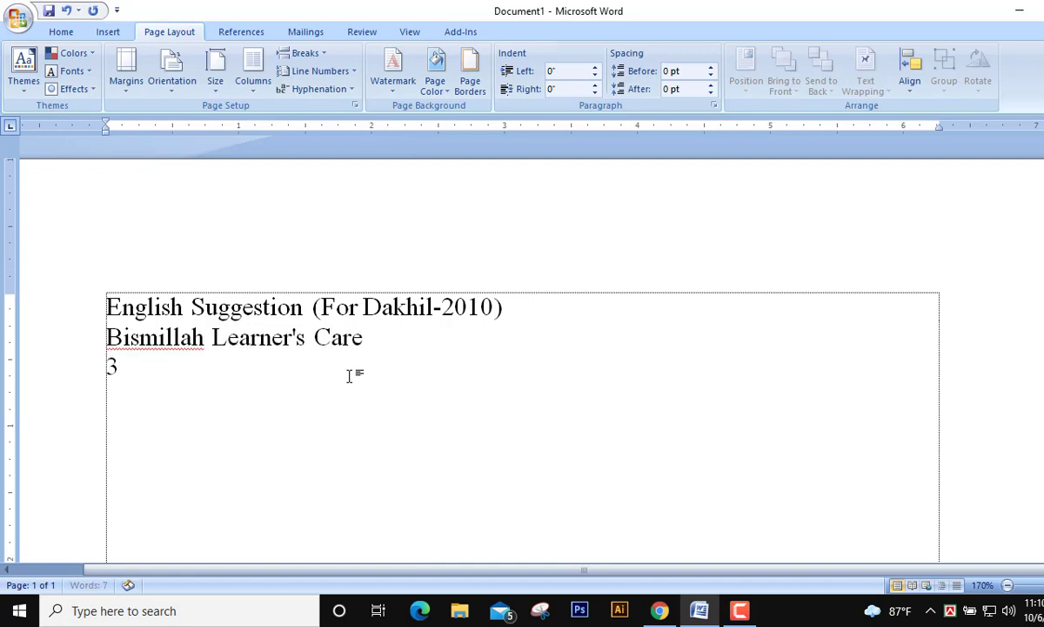
pyautogui.write('90, 411,')
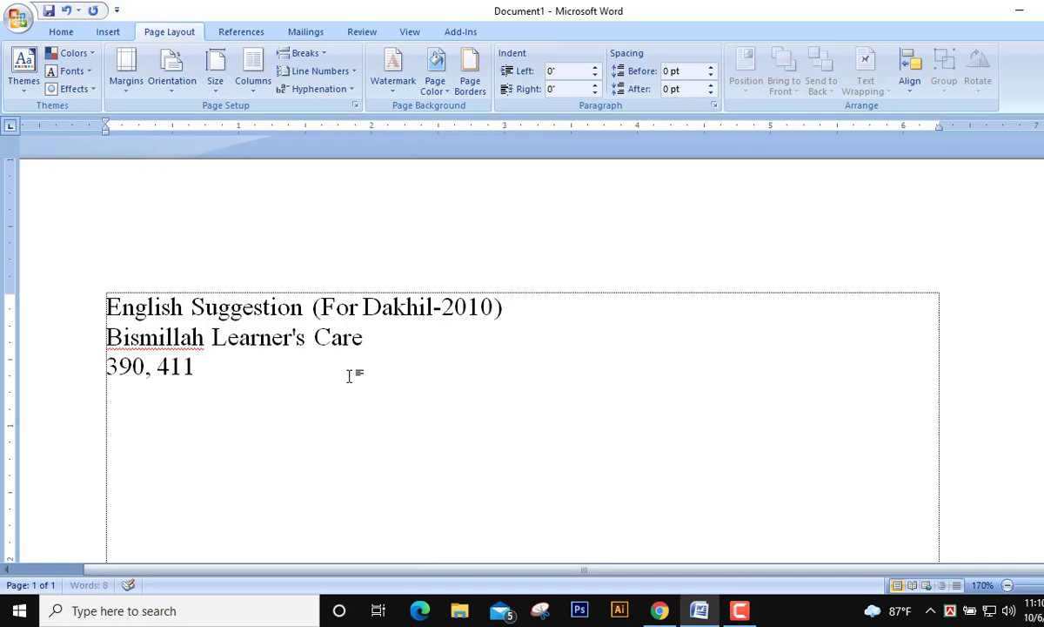
pyautogui.write(' 466 ')
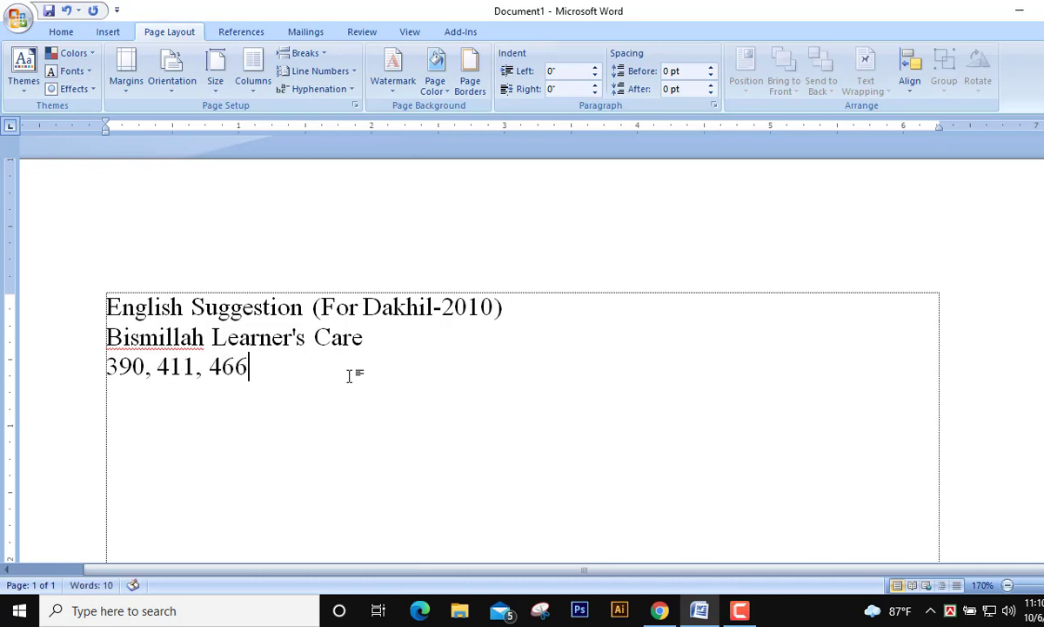
pyautogui.write('No.')
pyautogui.write(' Muktoban')
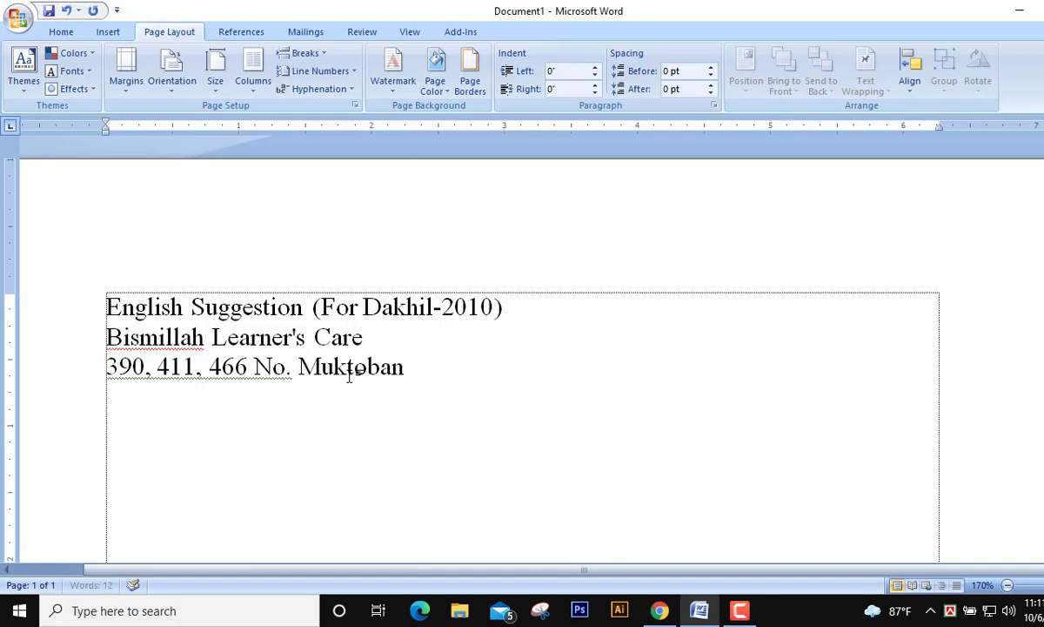
pyautogui.write('gla S')
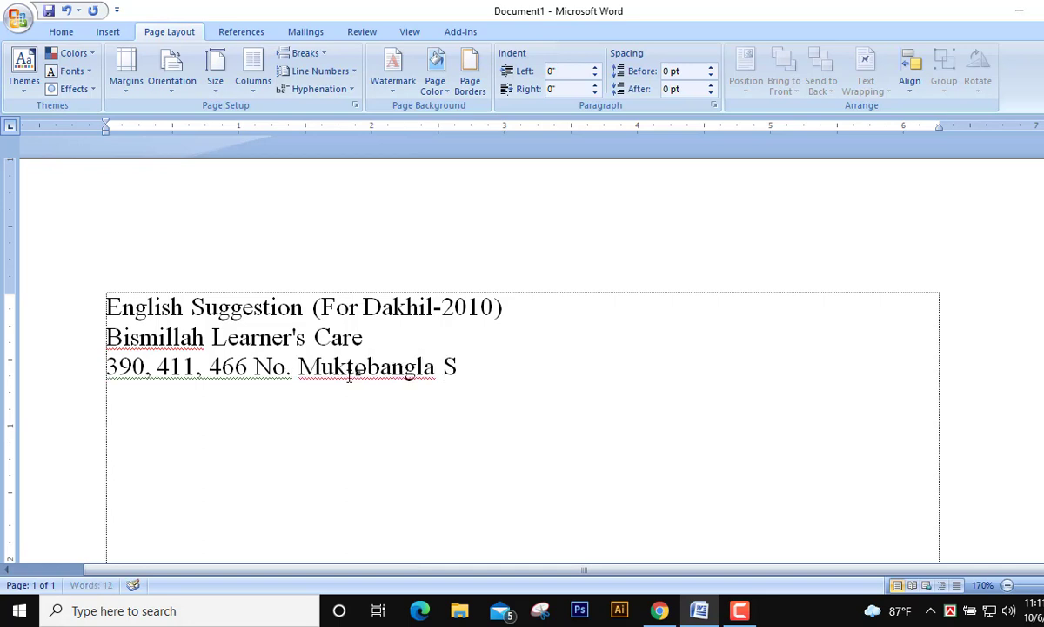
pyautogui.write('hopping ')
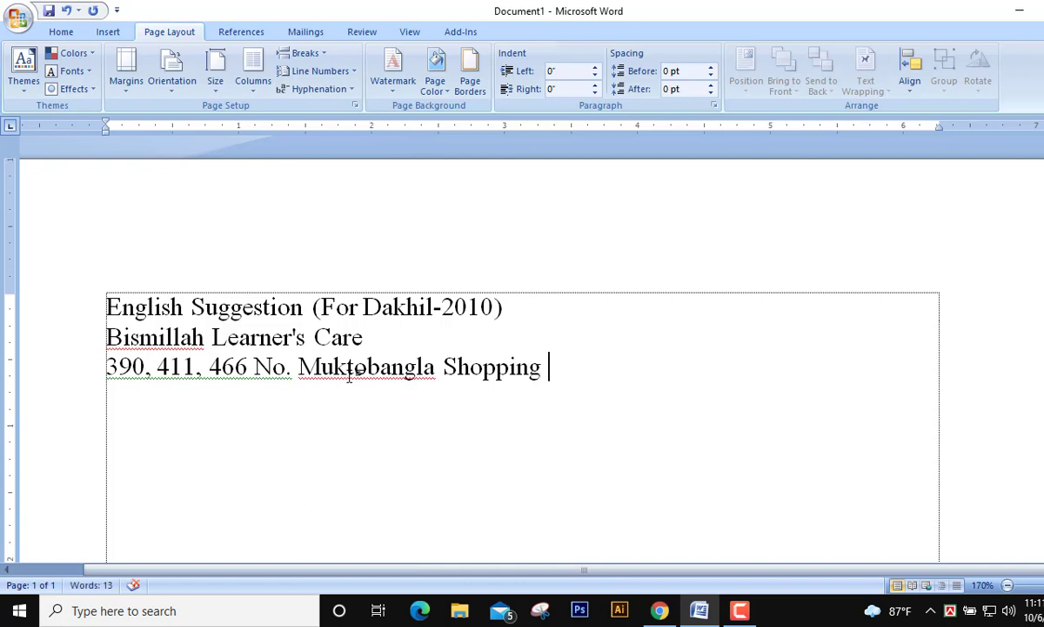
pyautogui.write('Complex')
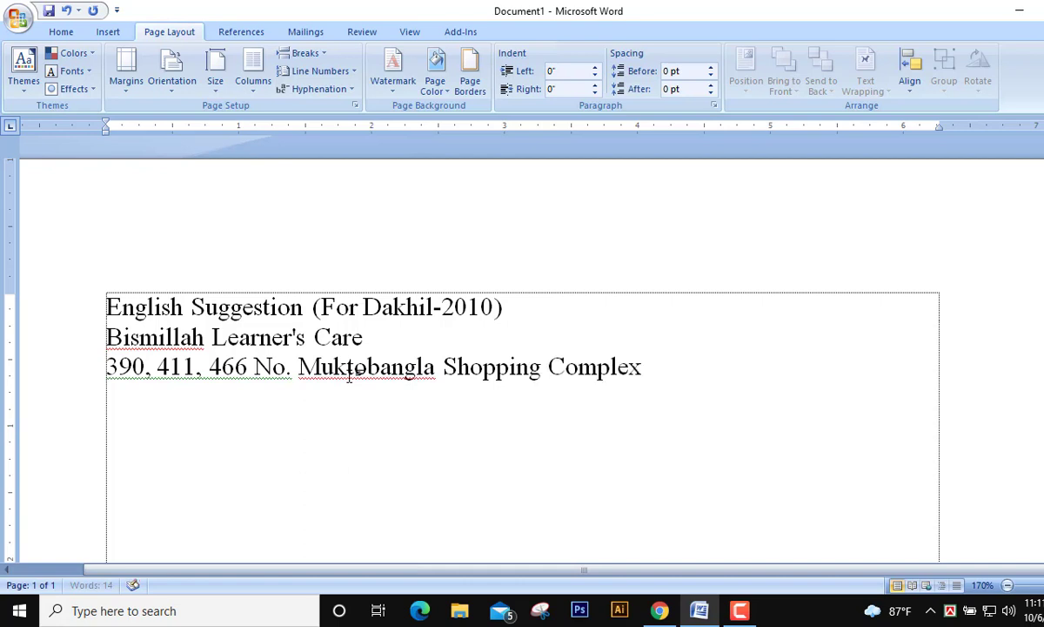
pyautogui.write(' (3rd Floo')
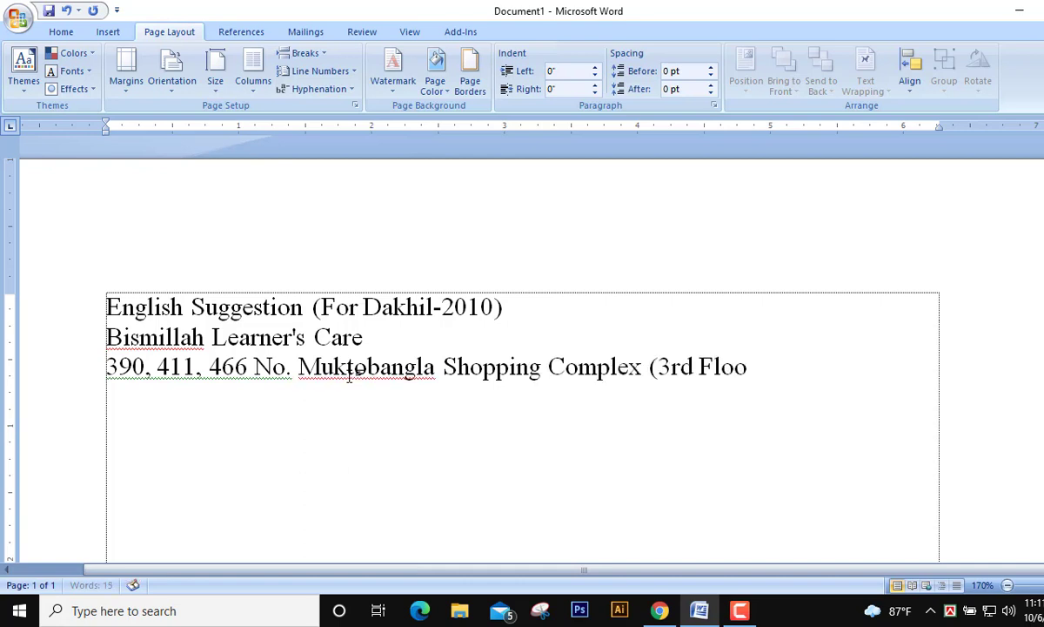
pyautogui.write('r) Mob')
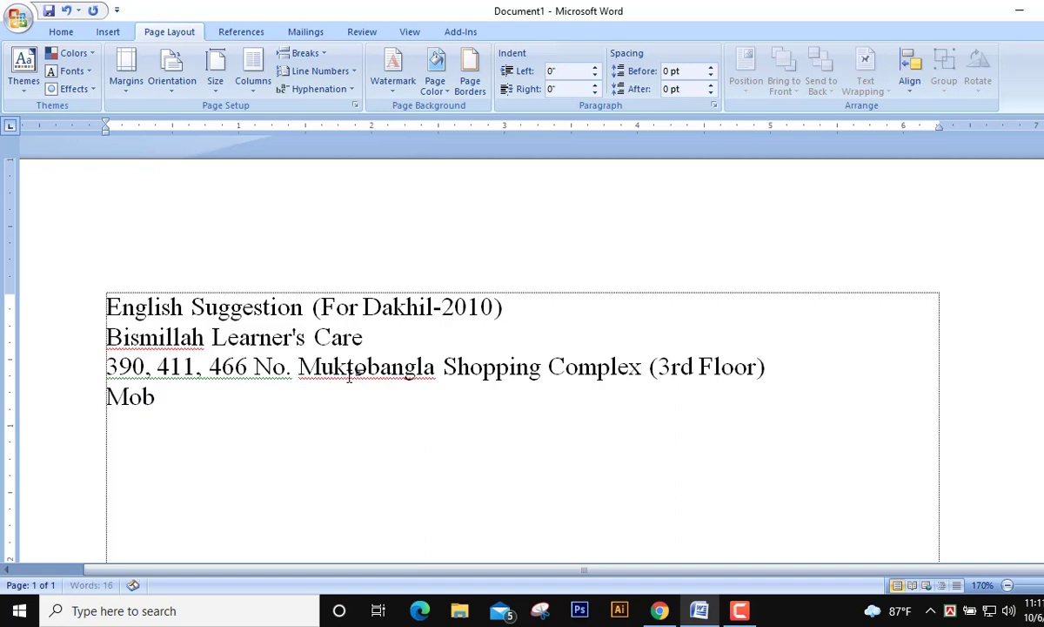
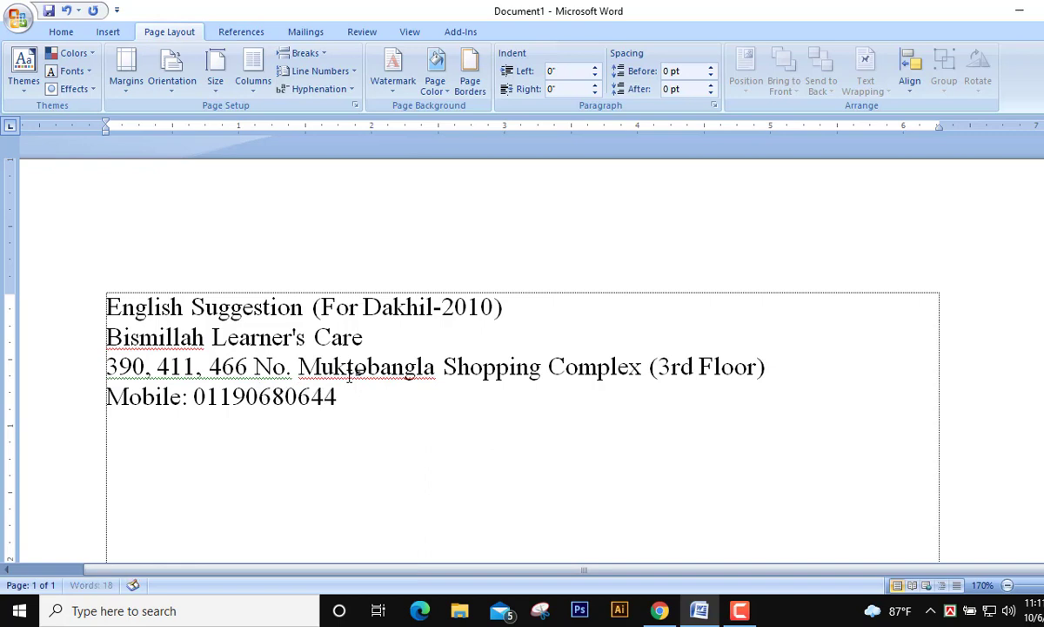
pyautogui.press('Return')
pyautogui.write('Mad')
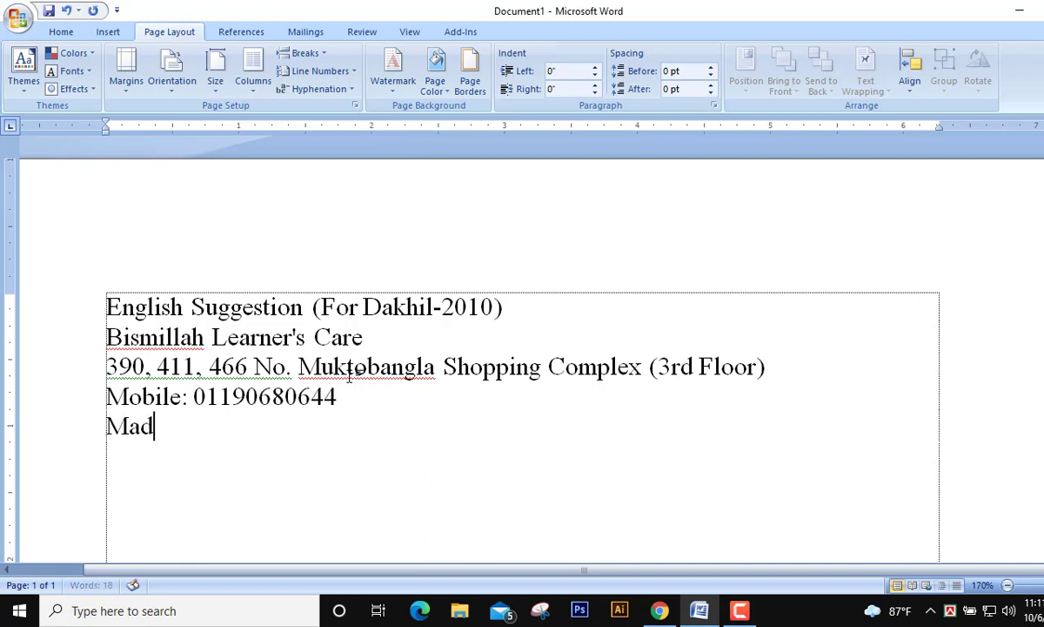
pyautogui.write('e by : Md.')
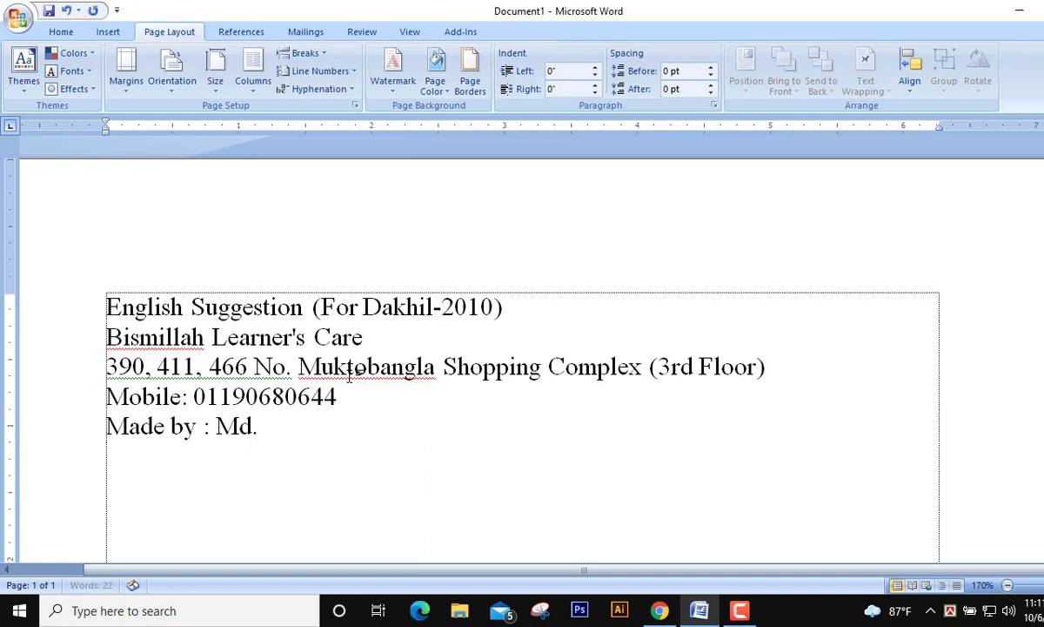
pyautogui.write(' Azim Ab')
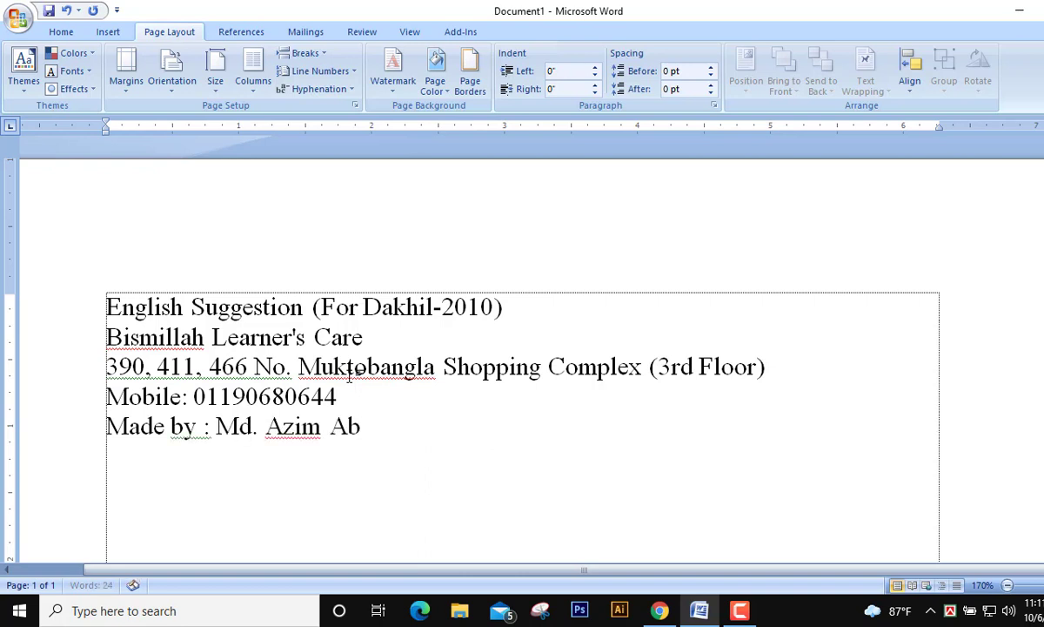
pyautogui.write('ubak')
pyautogui.write('ar')
pyautogui.press('Return')
pyautogui.press('Return')
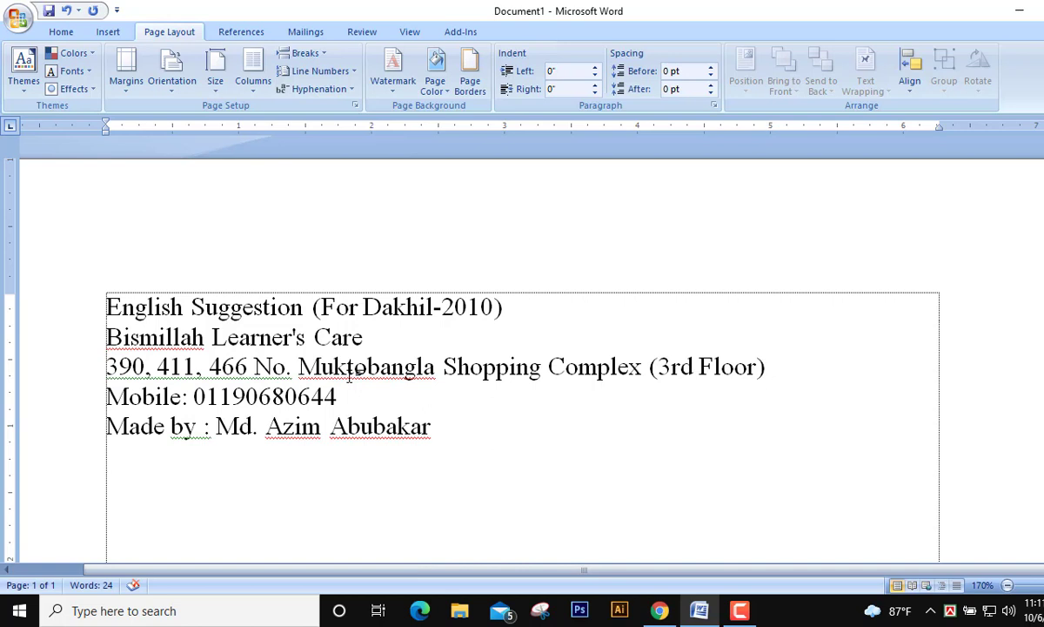
pyautogui.write('Grammer T')
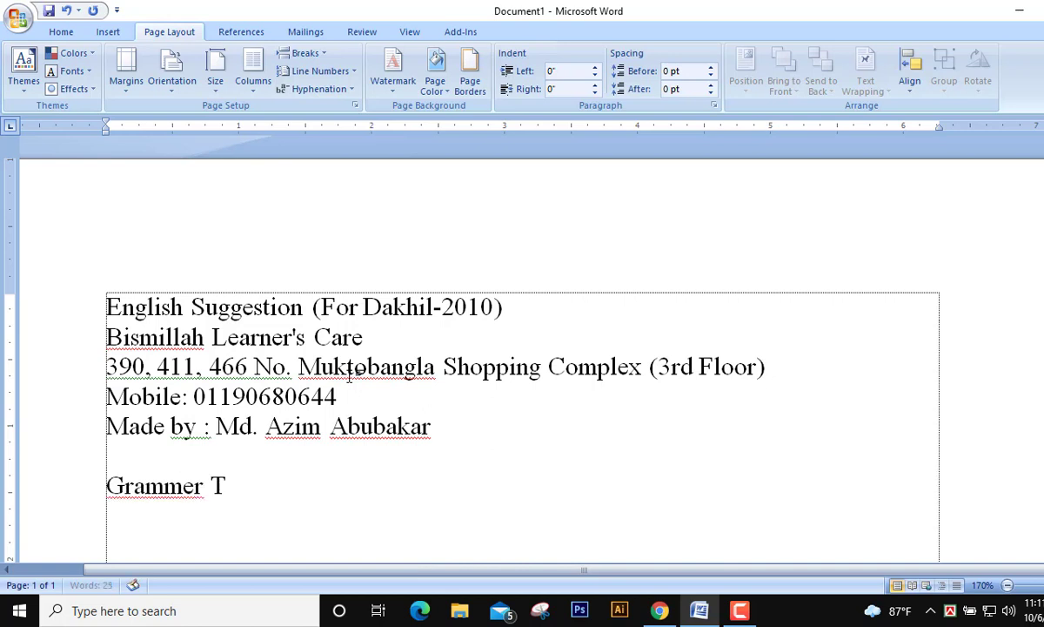
pyautogui.write('est')
# Step: Add the 'Cloze Test with Clues' heading below 'Grammer Test', followed by an empty line
pyautogui.press('Return')
pyautogui.write('C')
pyautogui.write('loze Test with')
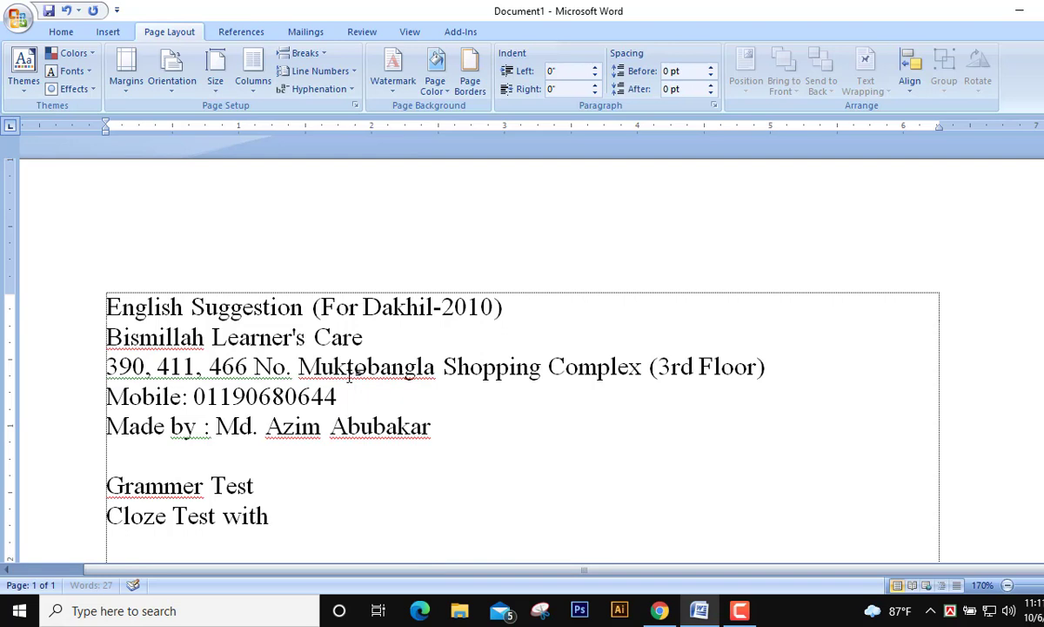
pyautogui.write(' Clues')
pyautogui.press('Return')
pyautogui.press('Return')
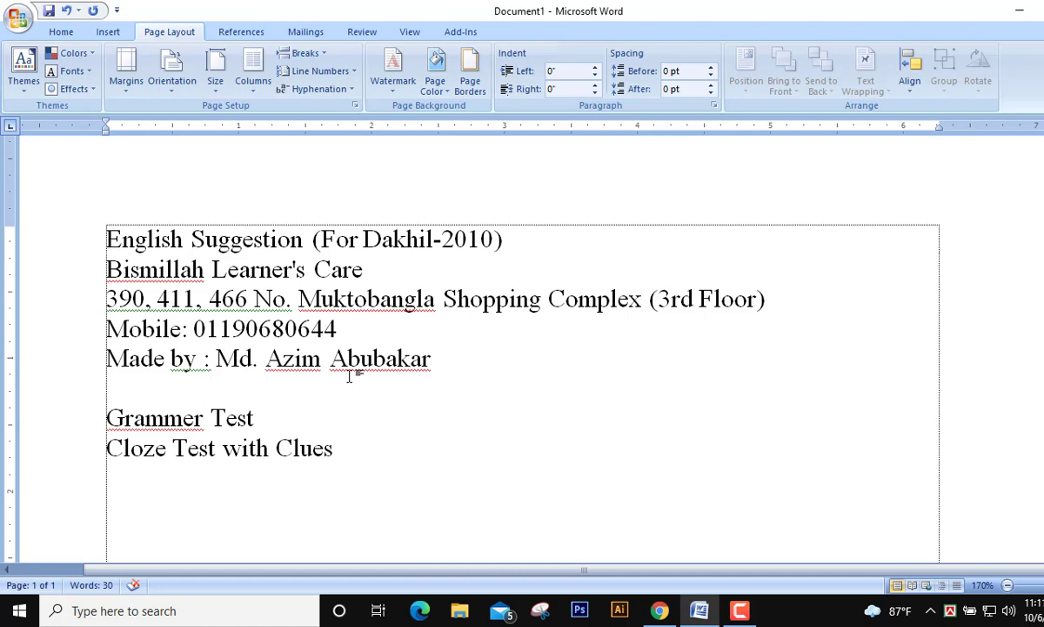
pyautogui.click(61, 32)
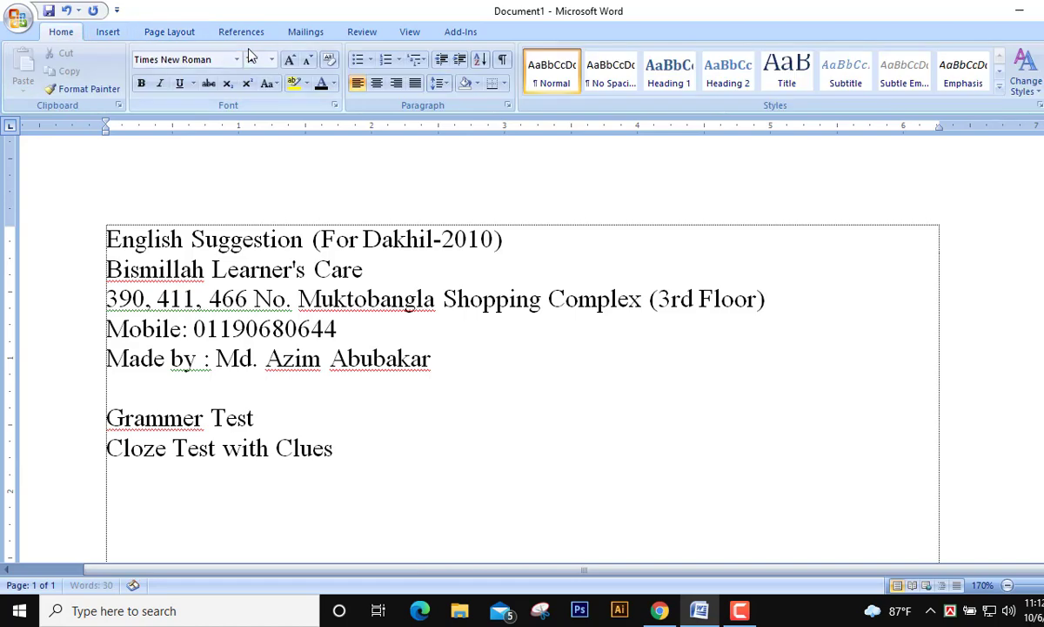
# Step: Start a '1.' numbered list whose first item reads 'Water is an important [A.B.-1]'
pyautogui.click(399, 59)
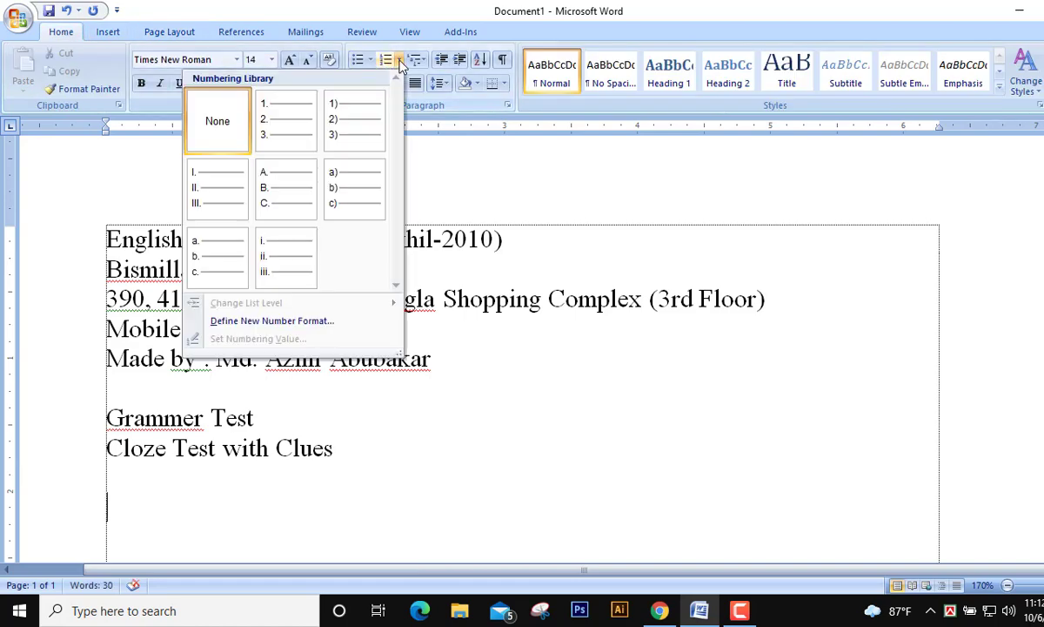
pyautogui.click(304, 126)
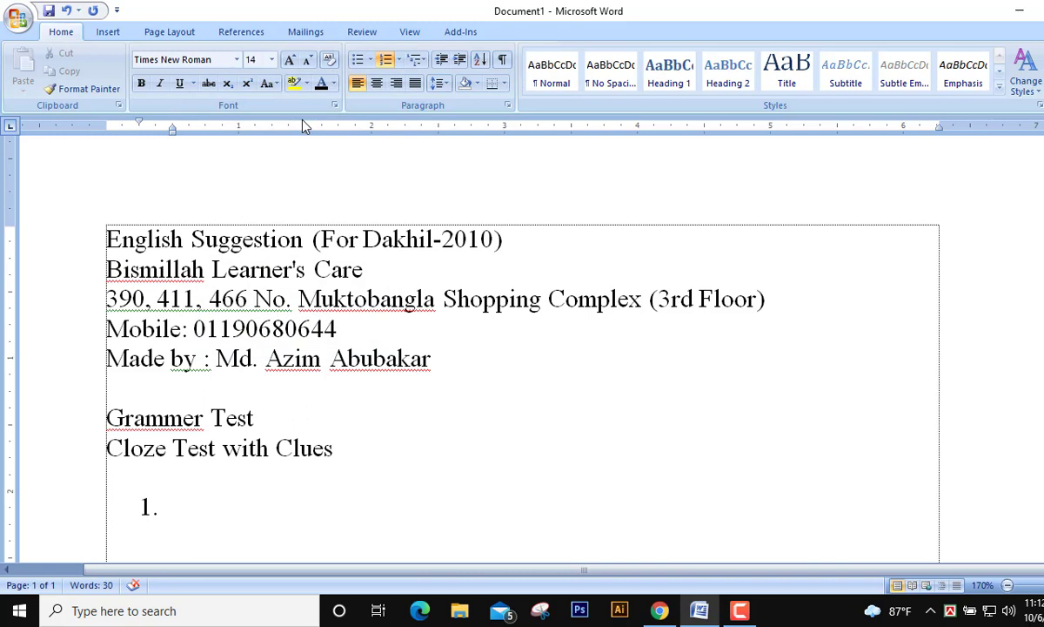
pyautogui.write('Wat')
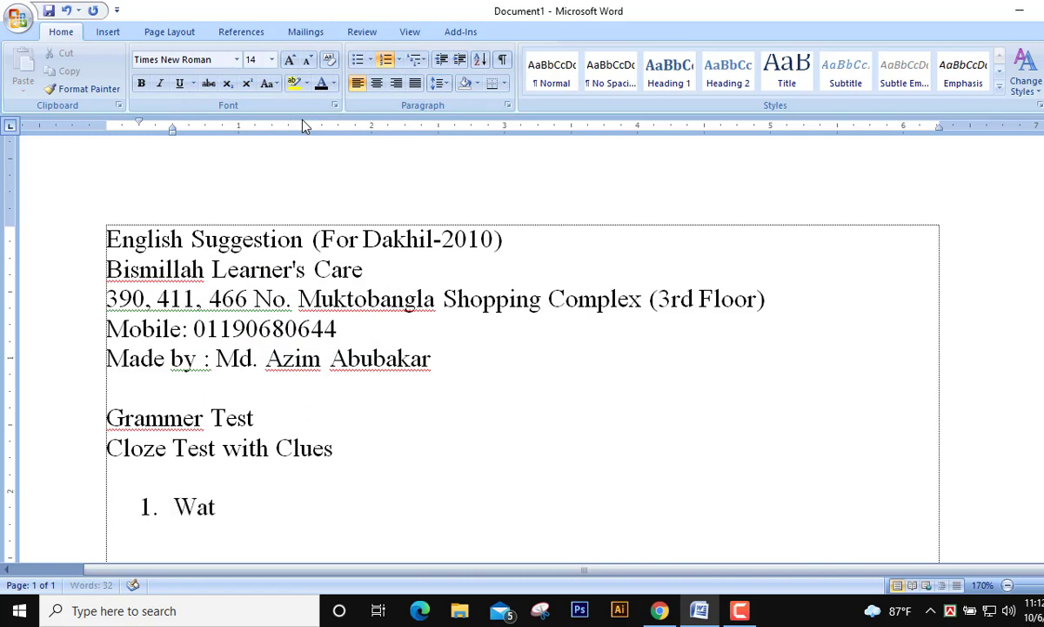
pyautogui.write('er is an ')
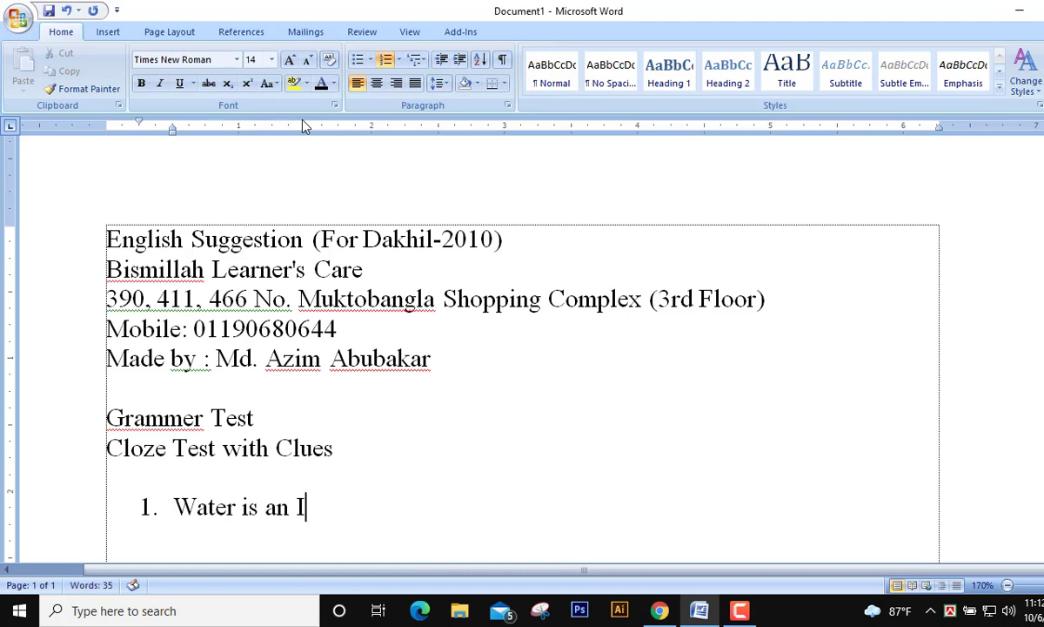
pyautogui.write('important ')
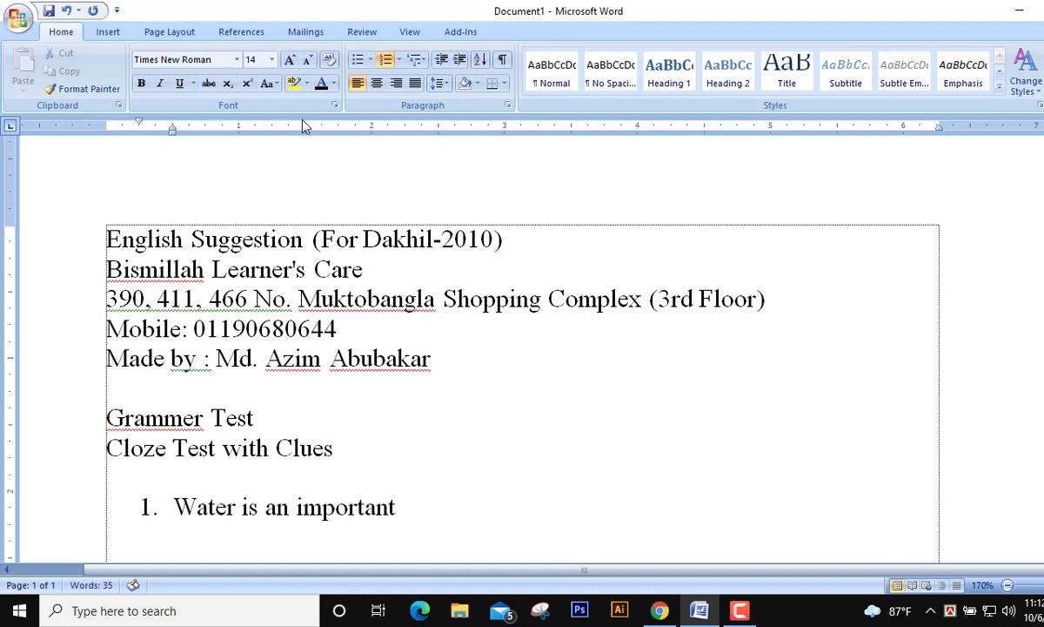
pyautogui.write('[')
pyautogui.write('A.B')
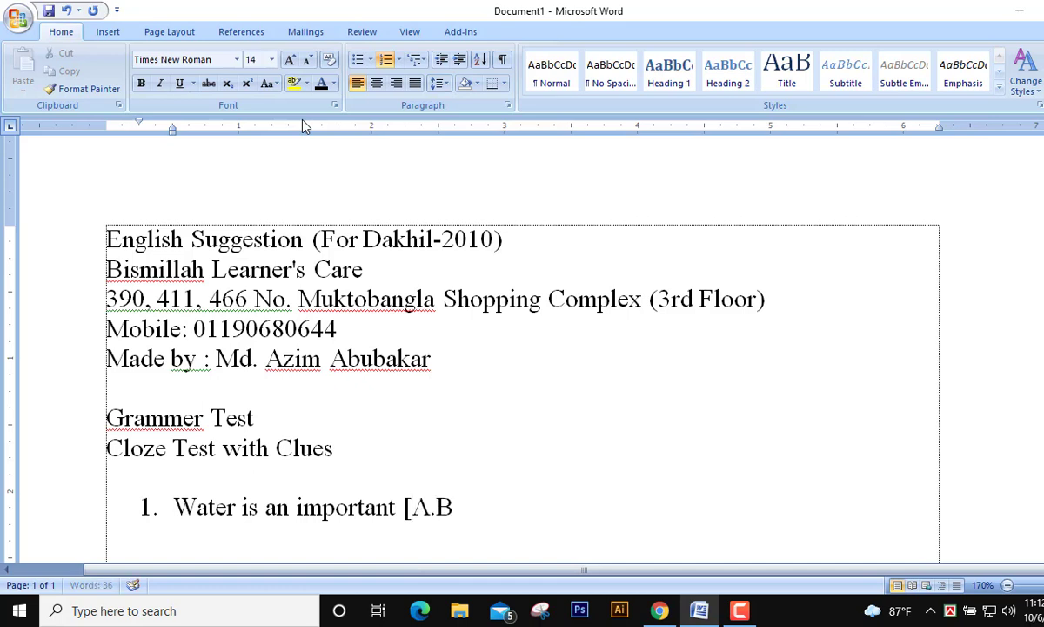
pyautogui.write('.')
pyautogui.write('-1')
pyautogui.write(']')
pyautogui.press('Return')
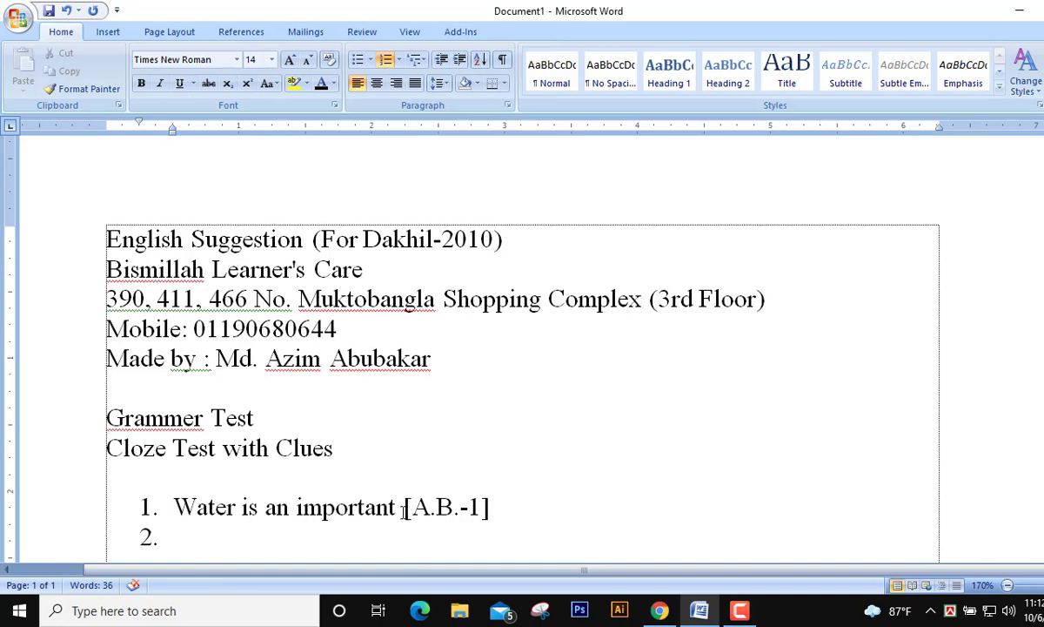
pyautogui.click(111, 476)
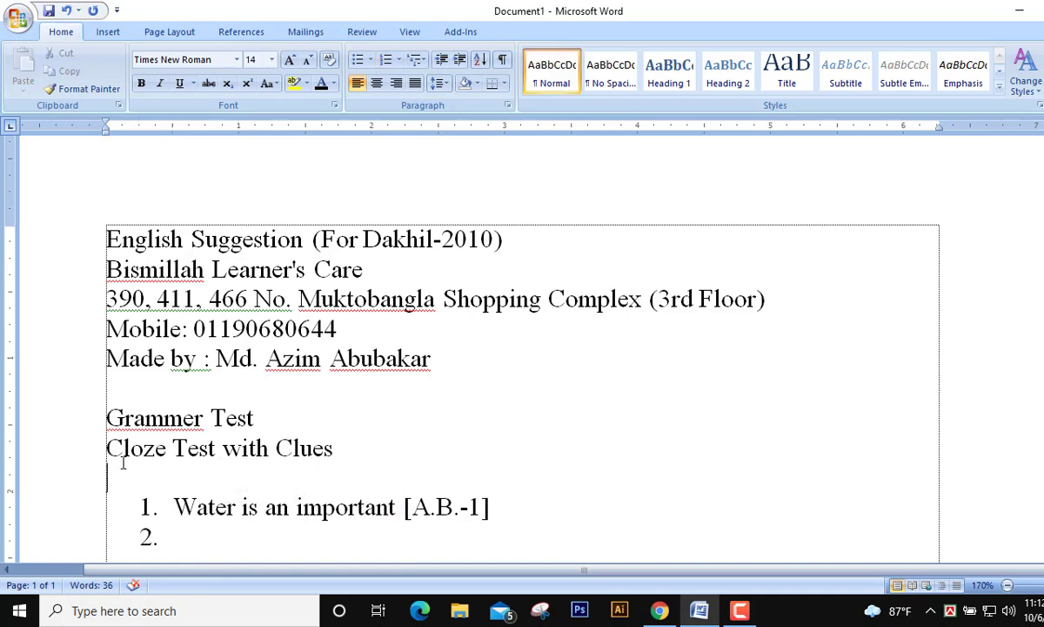
pyautogui.click(205, 537)
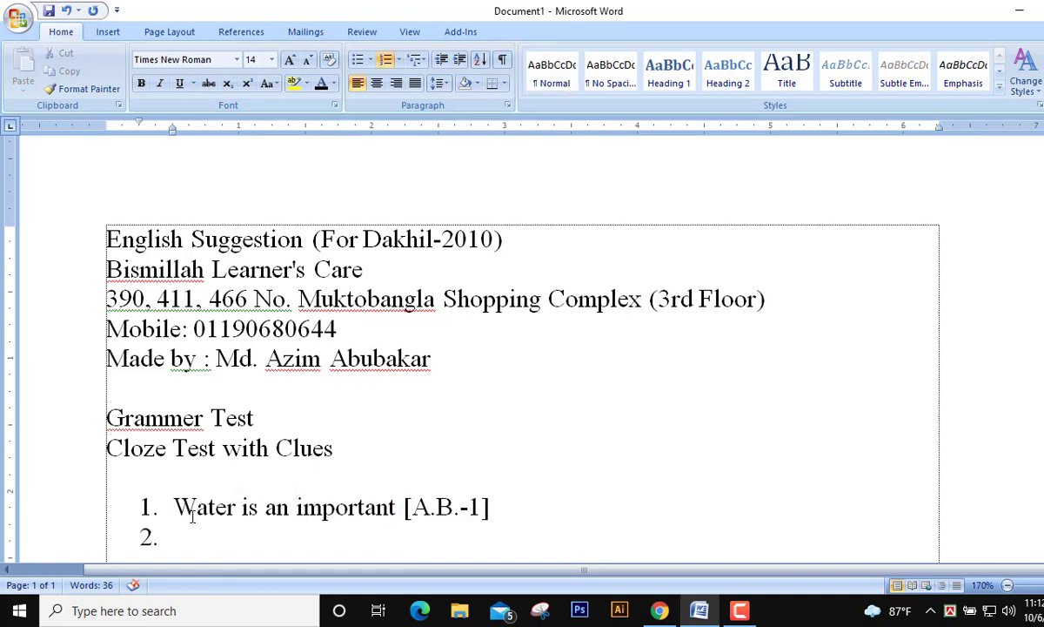
pyautogui.click(160, 508)
pyautogui.click(217, 538)
pyautogui.click(110, 522)
pyautogui.click(202, 535)
pyautogui.moveTo(175, 537); pyautogui.dragTo(174, 506)
pyautogui.click(189, 546)
pyautogui.click(193, 538)
pyautogui.moveTo(179, 538); pyautogui.dragTo(177, 509)
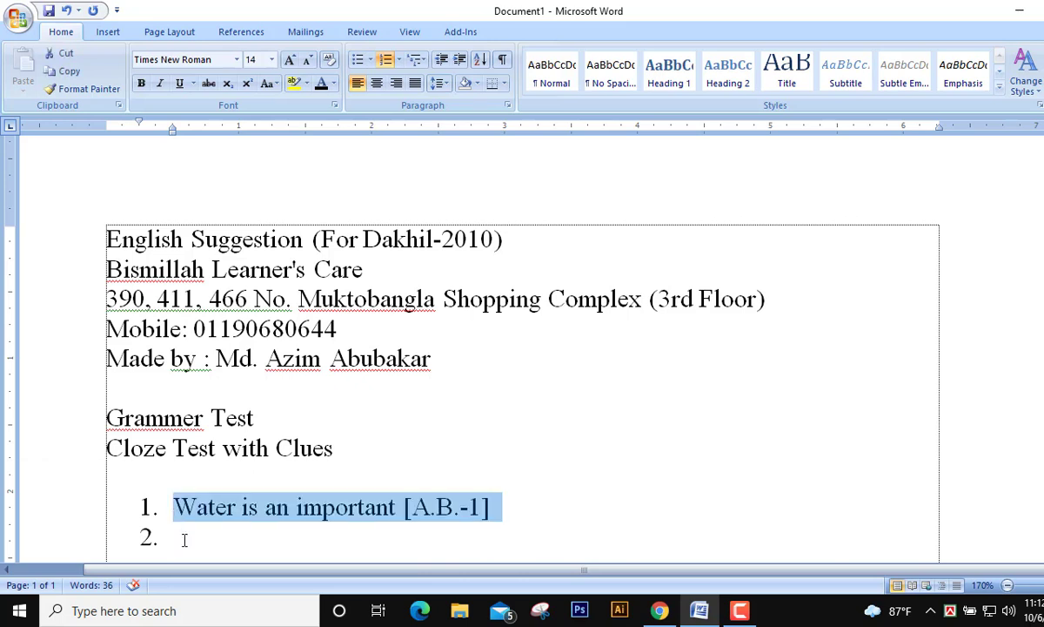
pyautogui.click(183, 540)
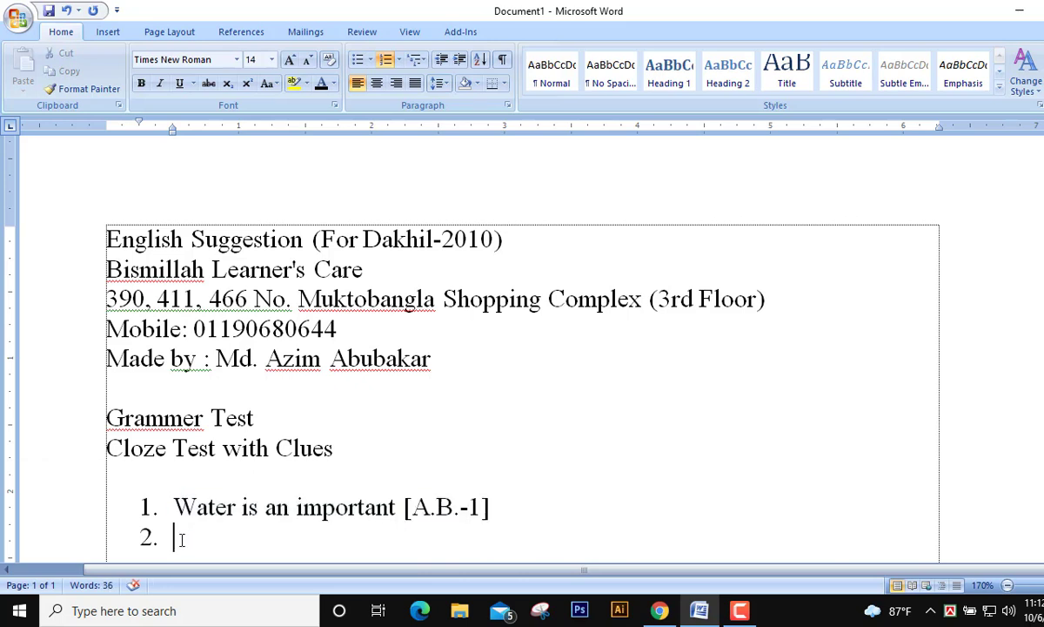
pyautogui.moveTo(180, 539); pyautogui.dragTo(175, 503)
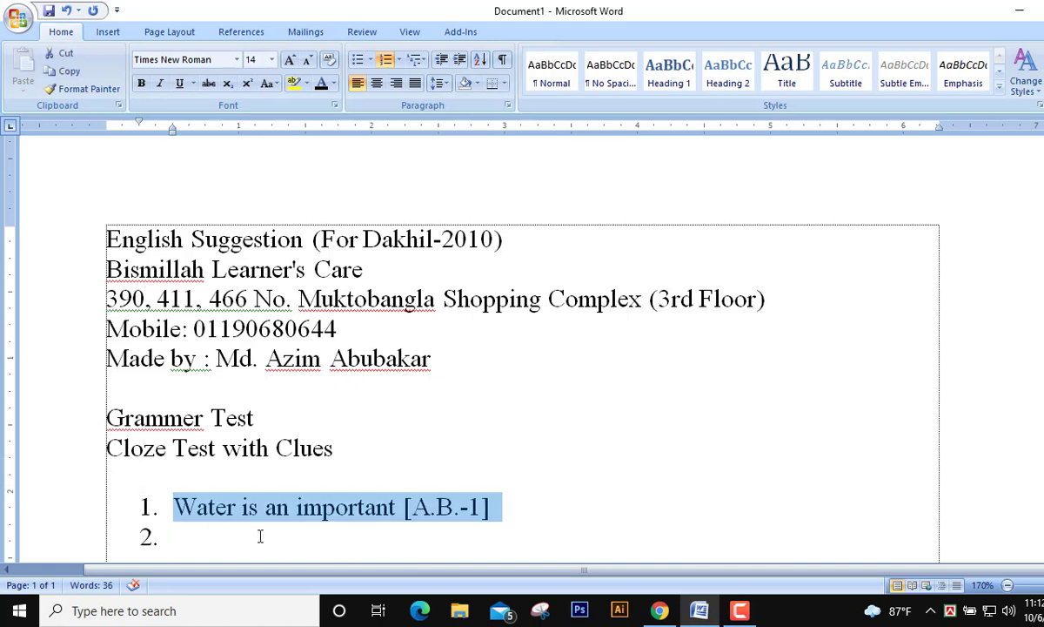
pyautogui.click(222, 547)
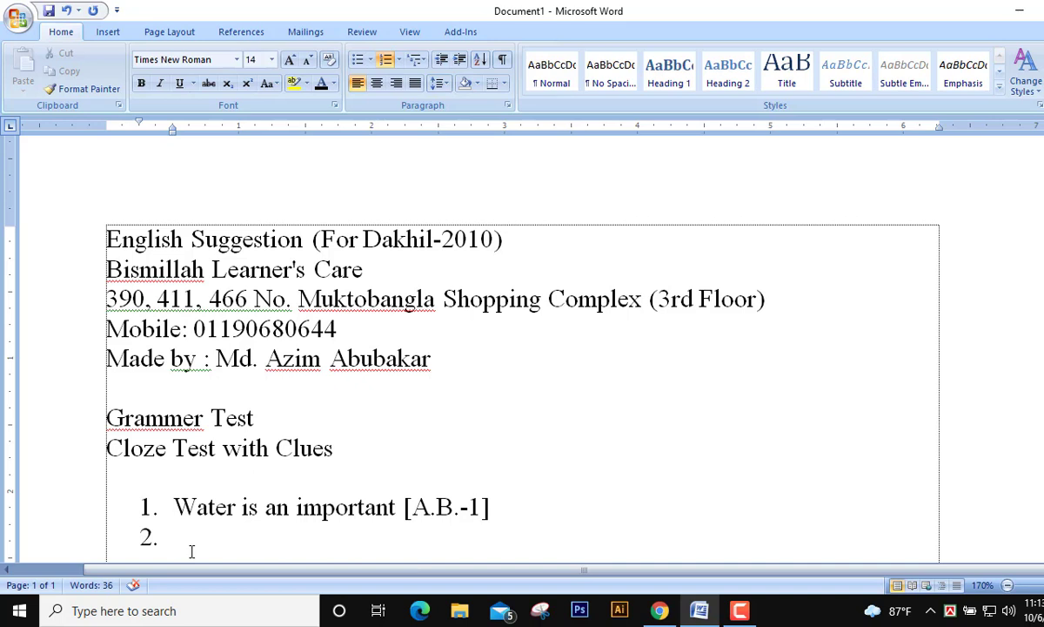
# Step: Enter item 2 'Bees are industries [A.B.-4]', copy its clue, and start item 3
pyautogui.write('Bee')
pyautogui.write('s are ind')
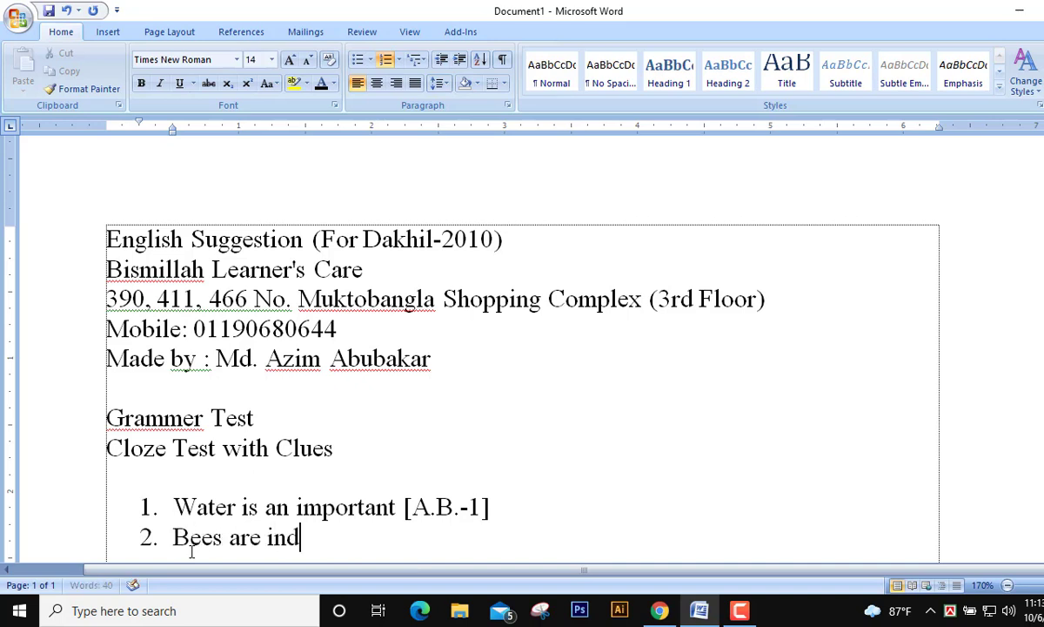
pyautogui.write('ustries')
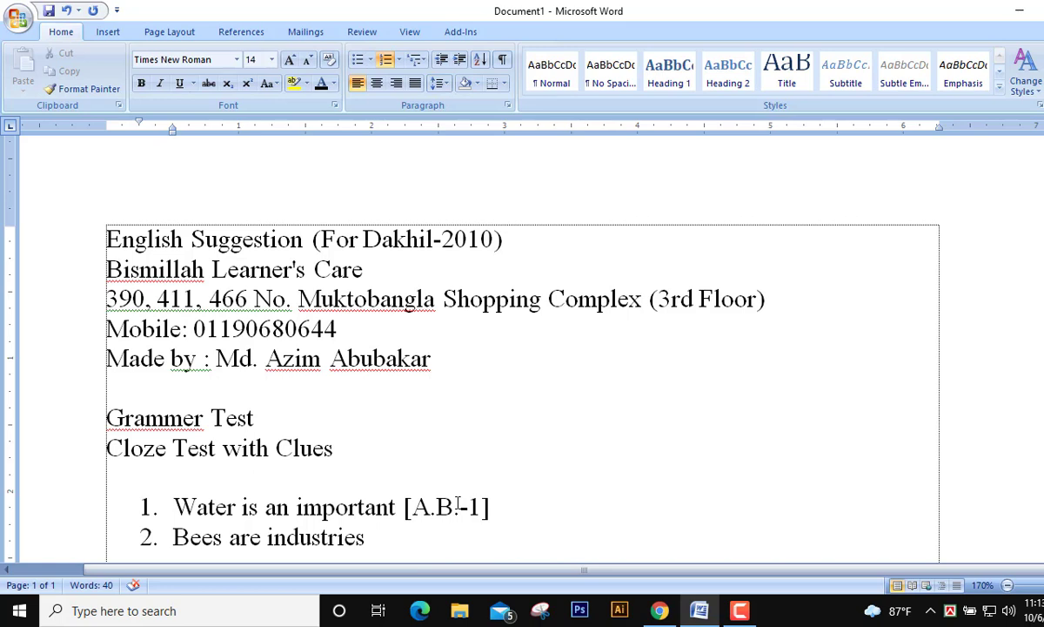
pyautogui.write('[')
pyautogui.write('A.B')
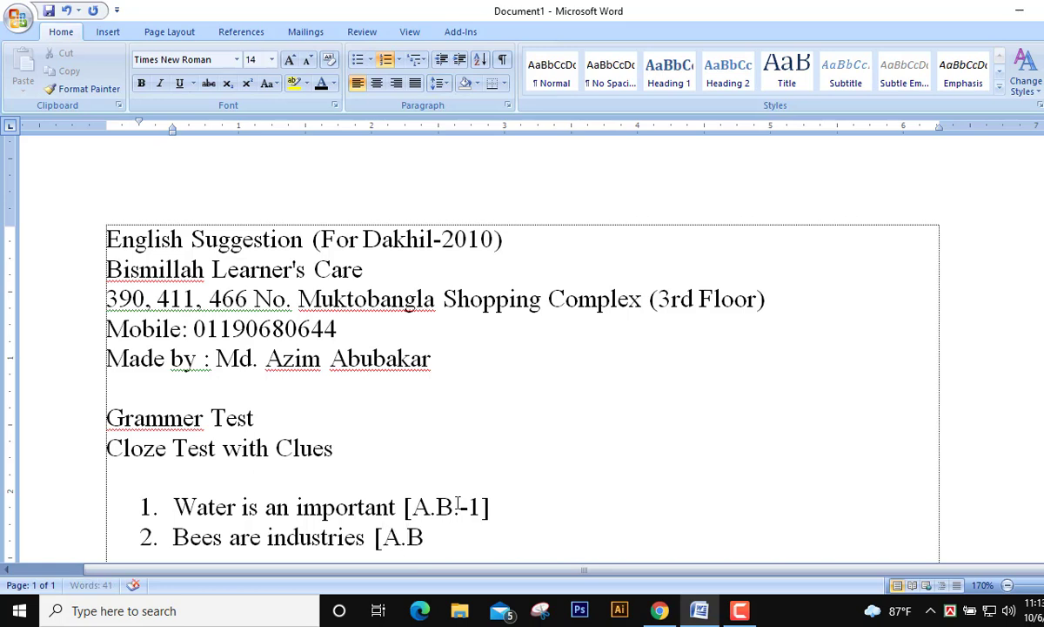
pyautogui.write('.-4')
pyautogui.write(']')
pyautogui.hotkey('shift', 'Left')
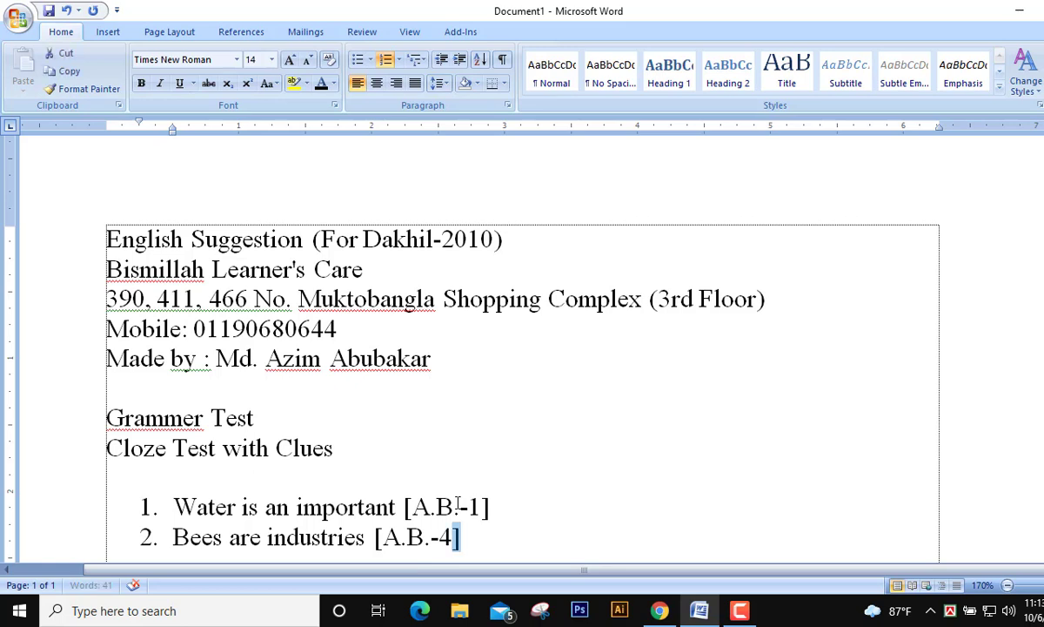
pyautogui.hotkey('shift', 'Left')
pyautogui.hotkey('shift', 'Left')
pyautogui.hotkey('shift', 'Left')
pyautogui.hotkey('shift', 'Left')
pyautogui.hotkey('shift', 'Left')
pyautogui.hotkey('shift', 'Left')
pyautogui.hotkey('shift', 'Left')
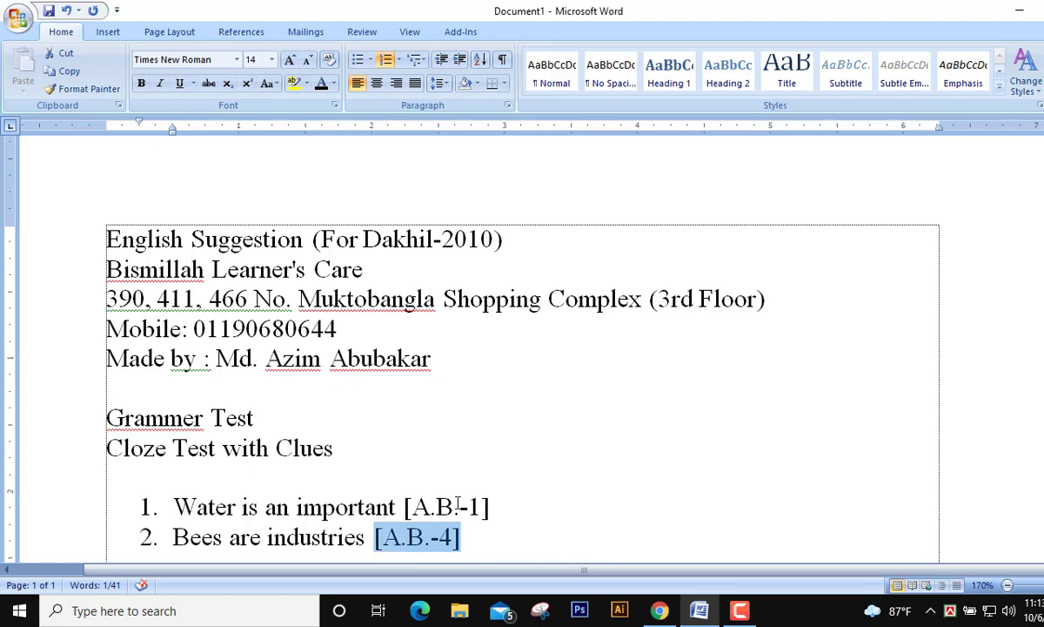
pyautogui.hotkey('ctrl', 'c')
pyautogui.press('Right')
pyautogui.press('Return')
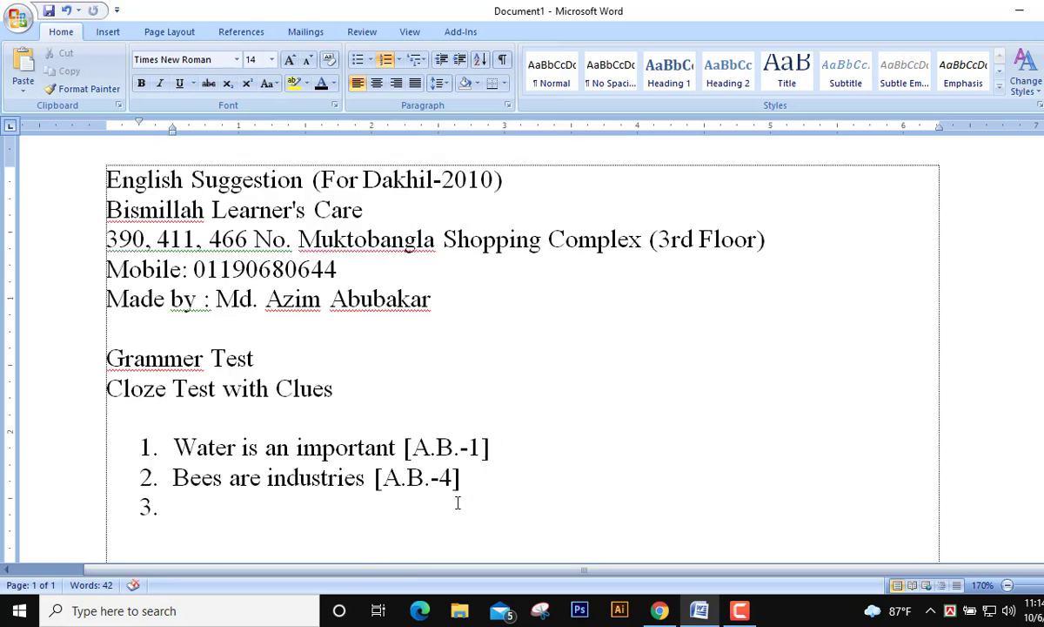
# Step: Write item 3 'Man wants to know', pasting the copied clue and changing it to [A.B.-5]
pyautogui.write('M')
pyautogui.write('an want')
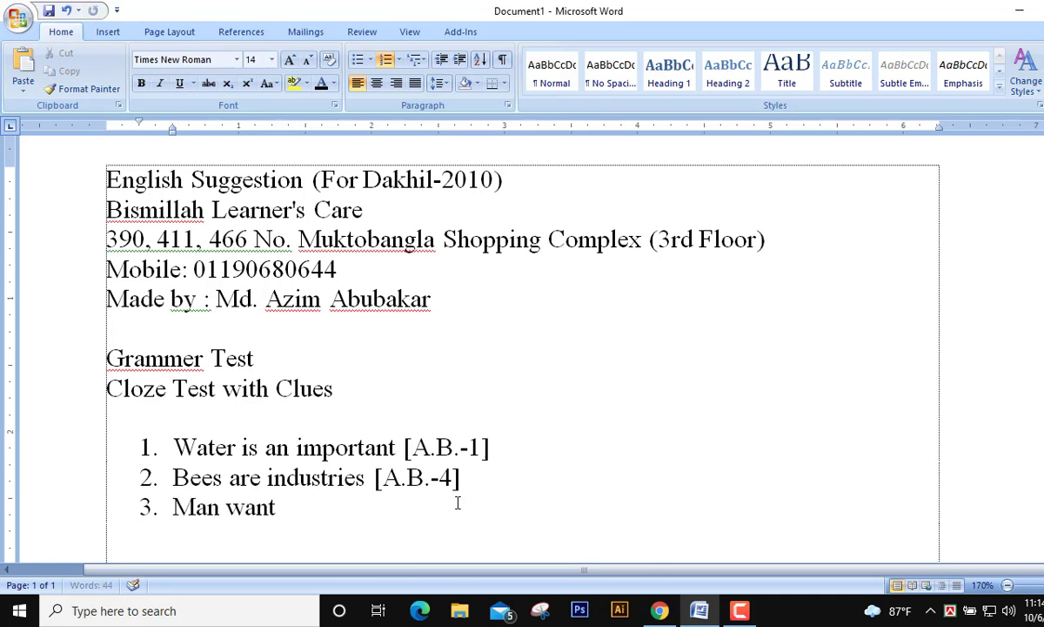
pyautogui.write('s to k')
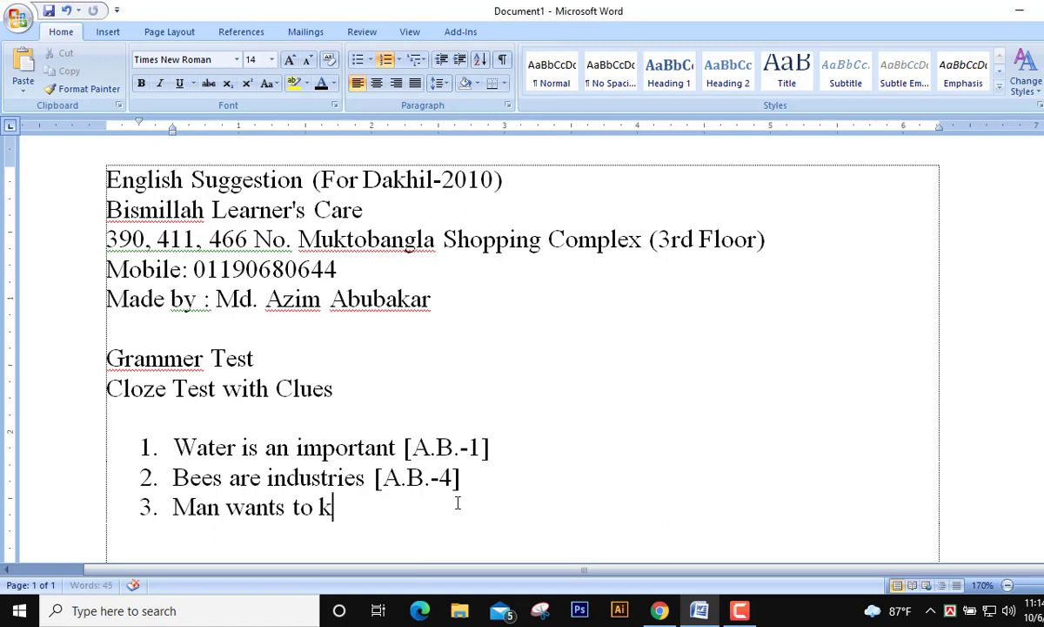
pyautogui.write('now')
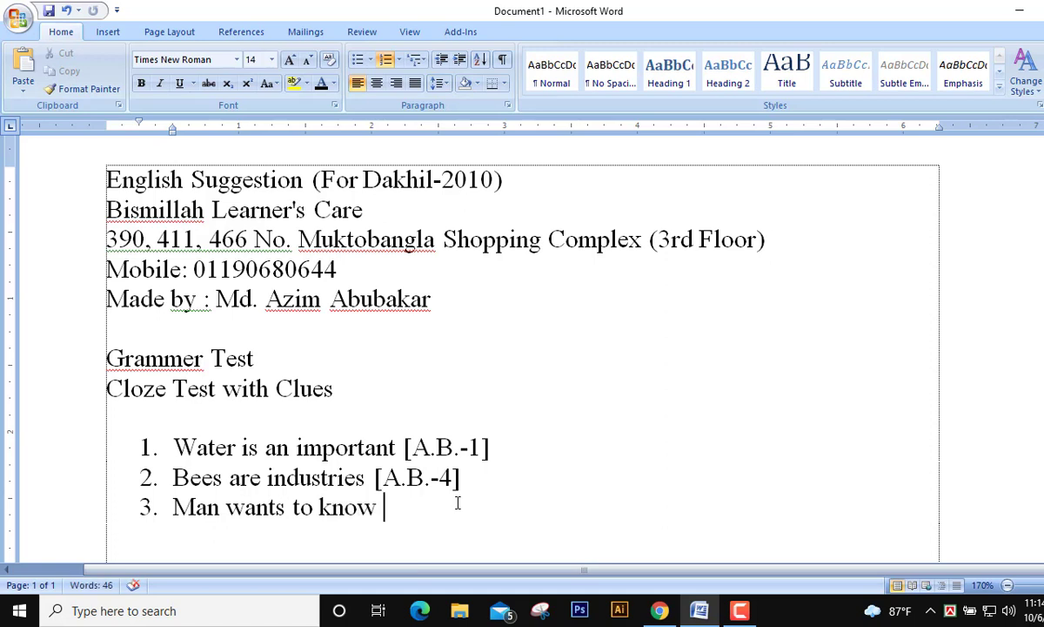
pyautogui.hotkey('ctrl', 'v')
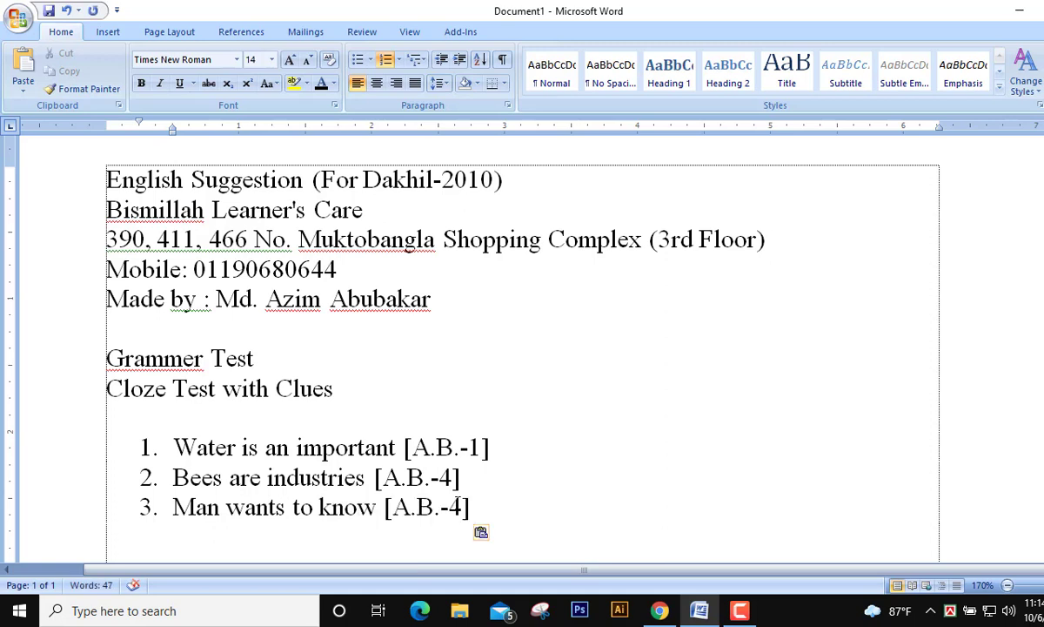
pyautogui.doubleClick(457, 504)
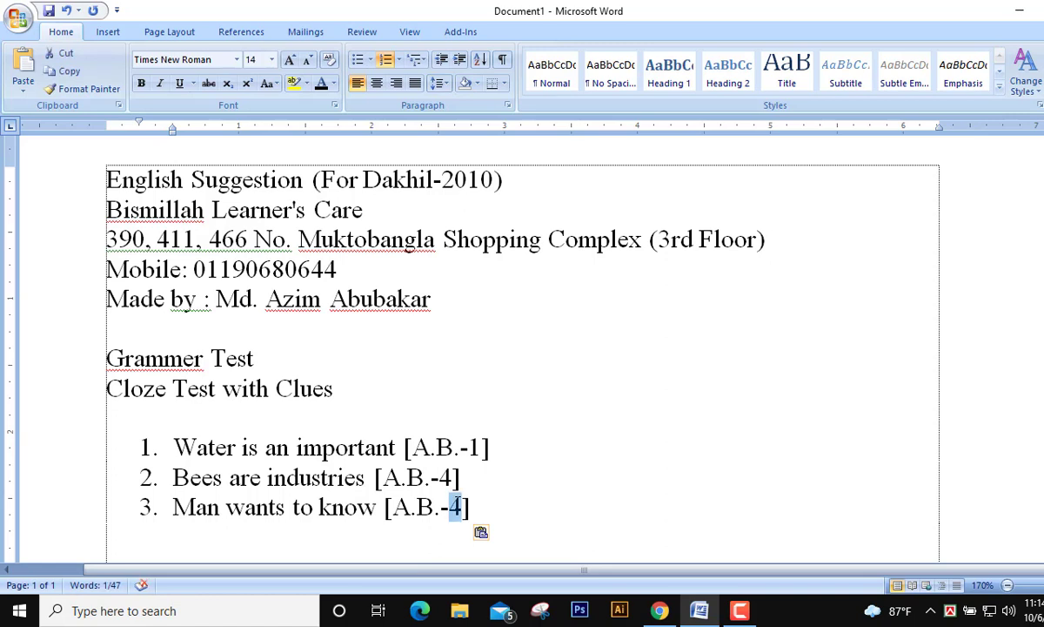
pyautogui.write('5')
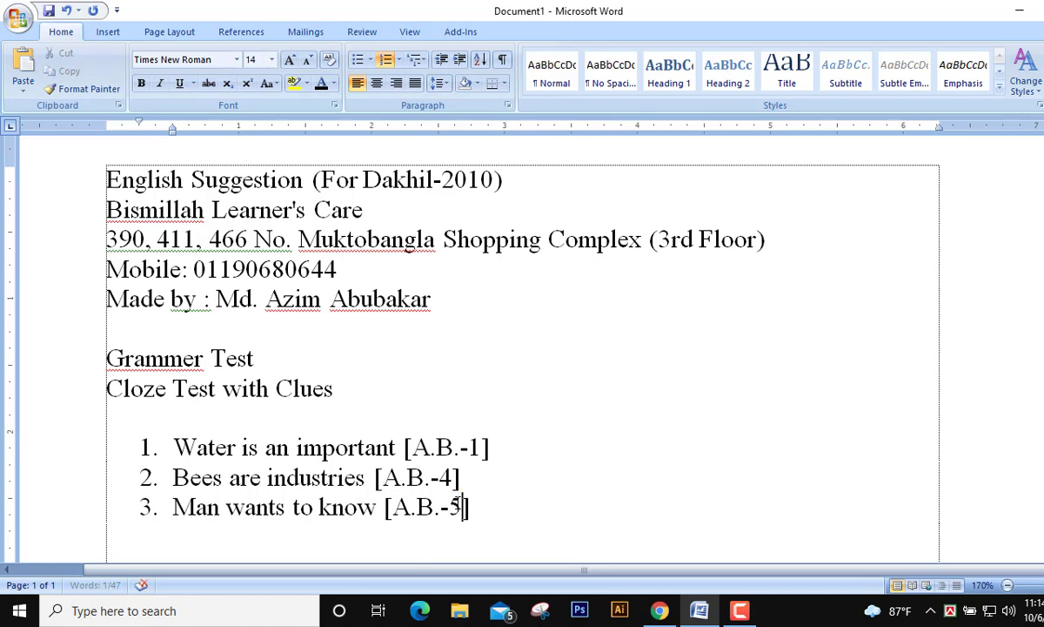
pyautogui.press('Return')
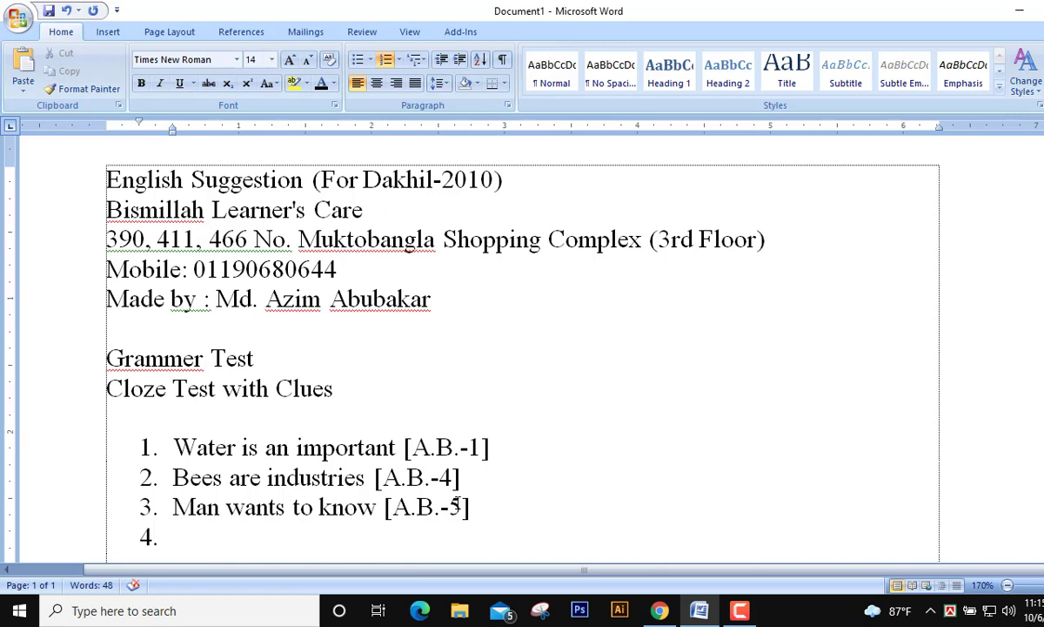
# Step: Enter item 4 'Girls educationn is very importnat', pasting the clue and changing it to [A.B.-7]
pyautogui.write('Girl')
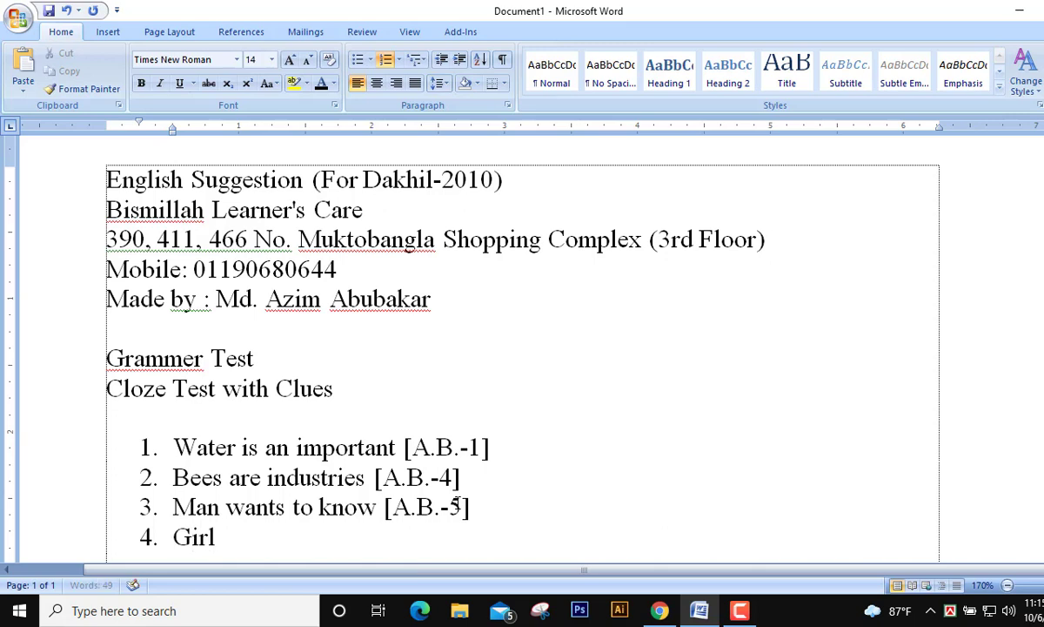
pyautogui.write('s educationn')
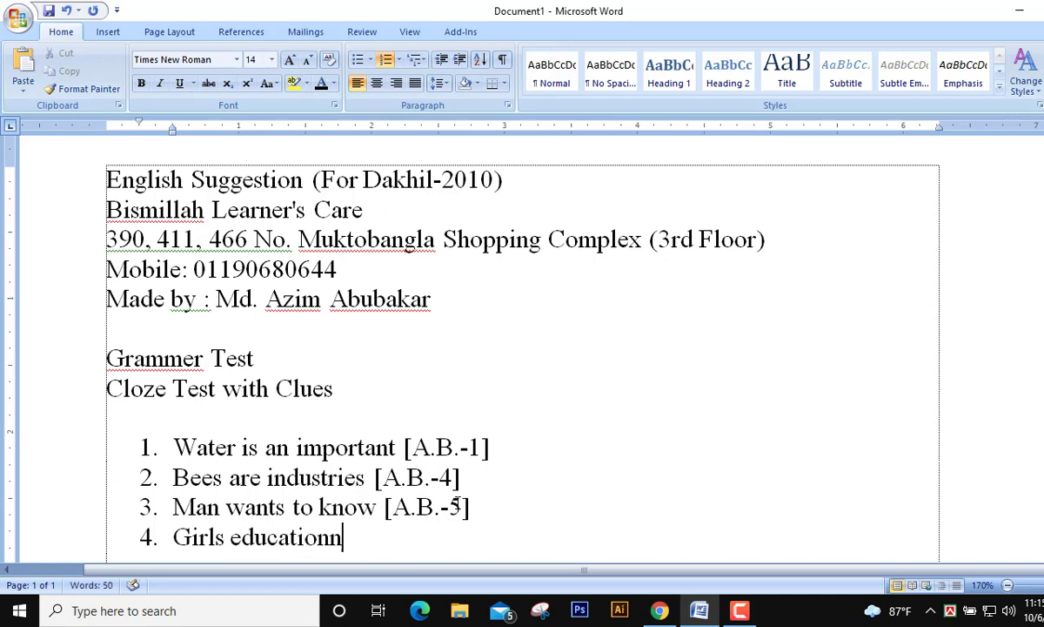
pyautogui.write(' is very import')
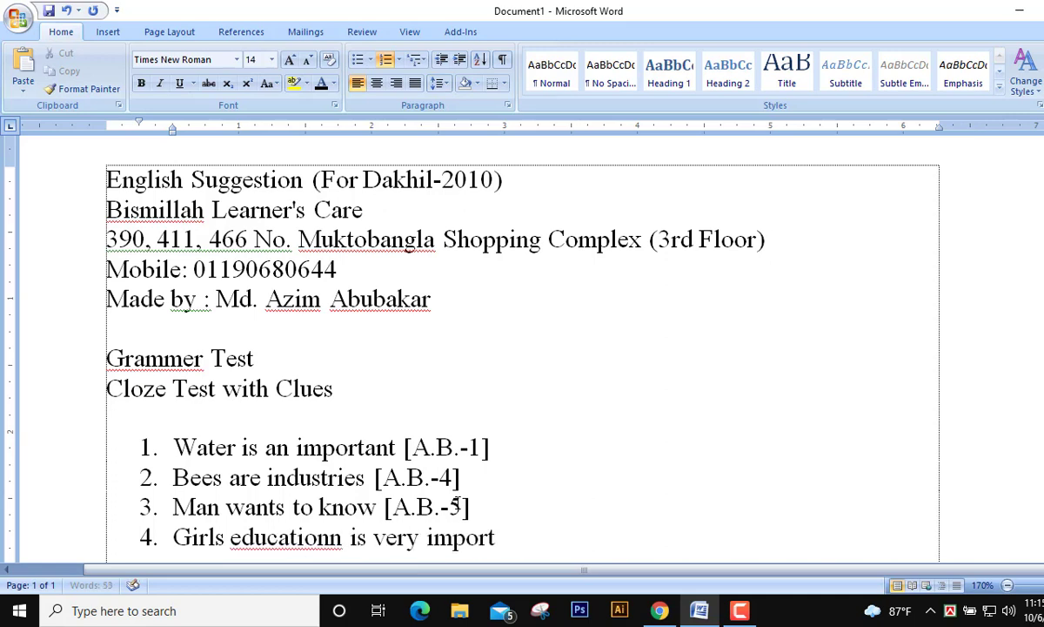
pyautogui.write('nat')
pyautogui.hotkey('ctrl', 'v')
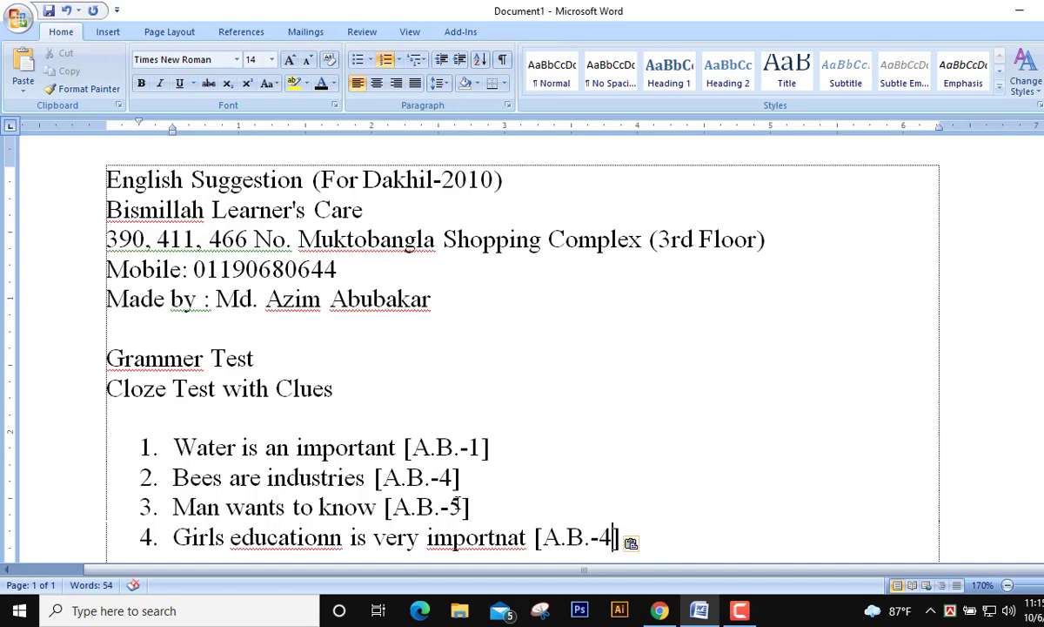
pyautogui.press('Left')
pyautogui.hotkey('shift', 'Left')
pyautogui.write('7')
pyautogui.press('End')
pyautogui.scroll(-2, 448, 357)
pyautogui.scroll(2, 459, 435)
pyautogui.scroll(-1, 348, 383)
pyautogui.scroll(-1, 360, 424)
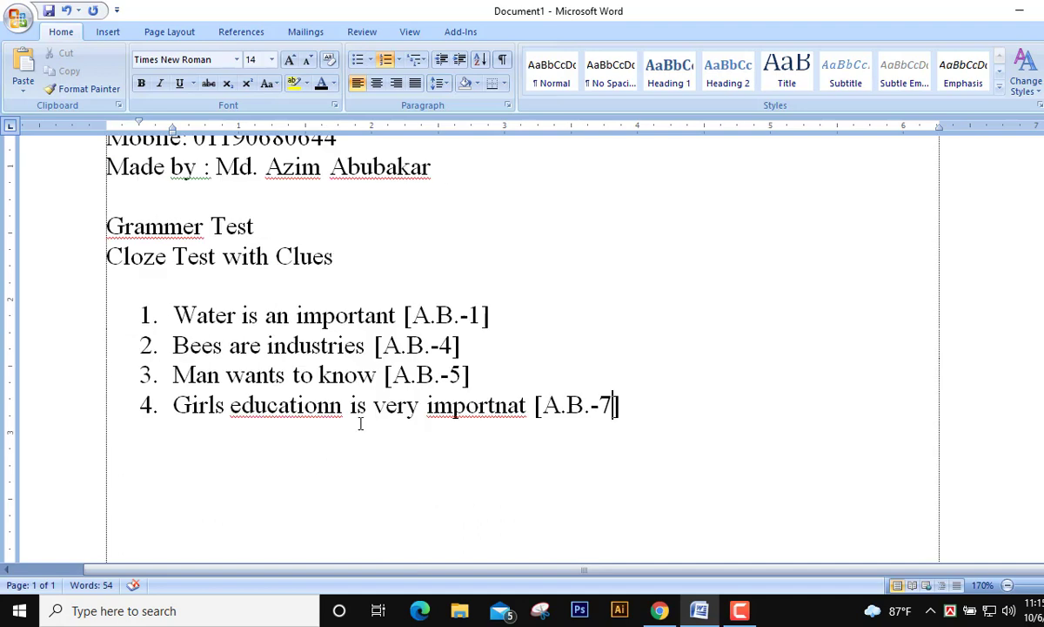
pyautogui.scroll(3, 308, 451)
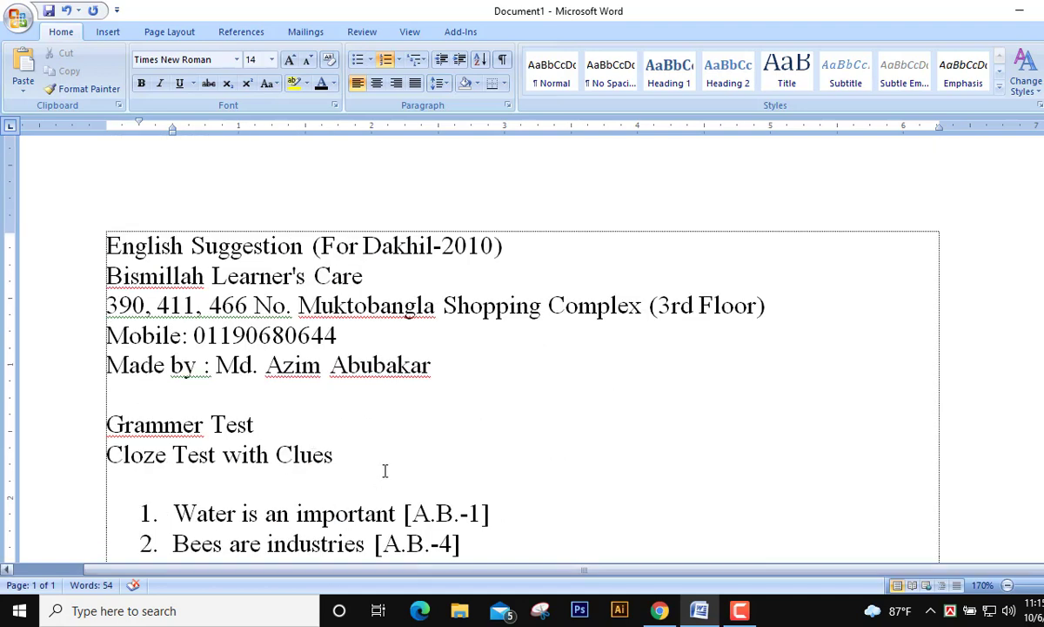
pyautogui.scroll(-2, 348, 466)
# Step: Correct the flagged spellings to 'education', 'important' and 'Grammar' using the suggestions
pyautogui.rightClick(310, 471)
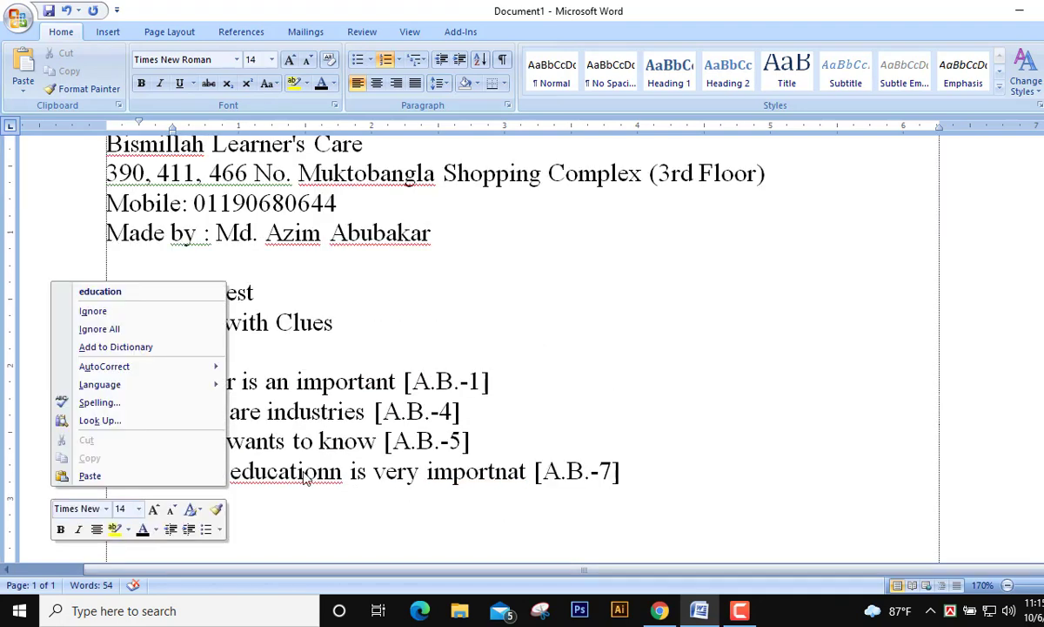
pyautogui.click(131, 293)
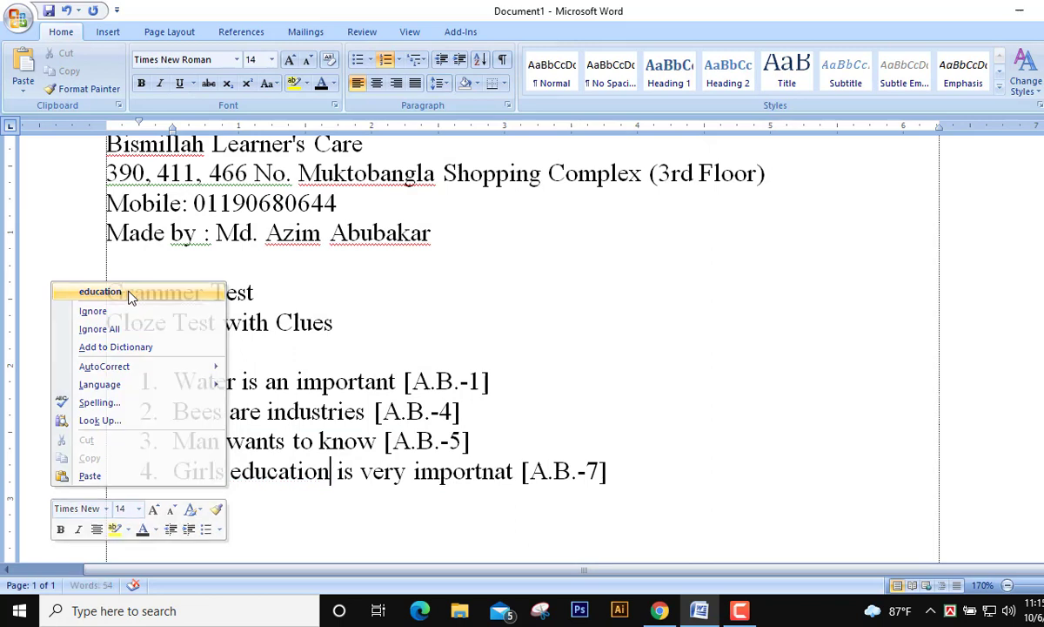
pyautogui.rightClick(460, 475)
pyautogui.click(304, 294)
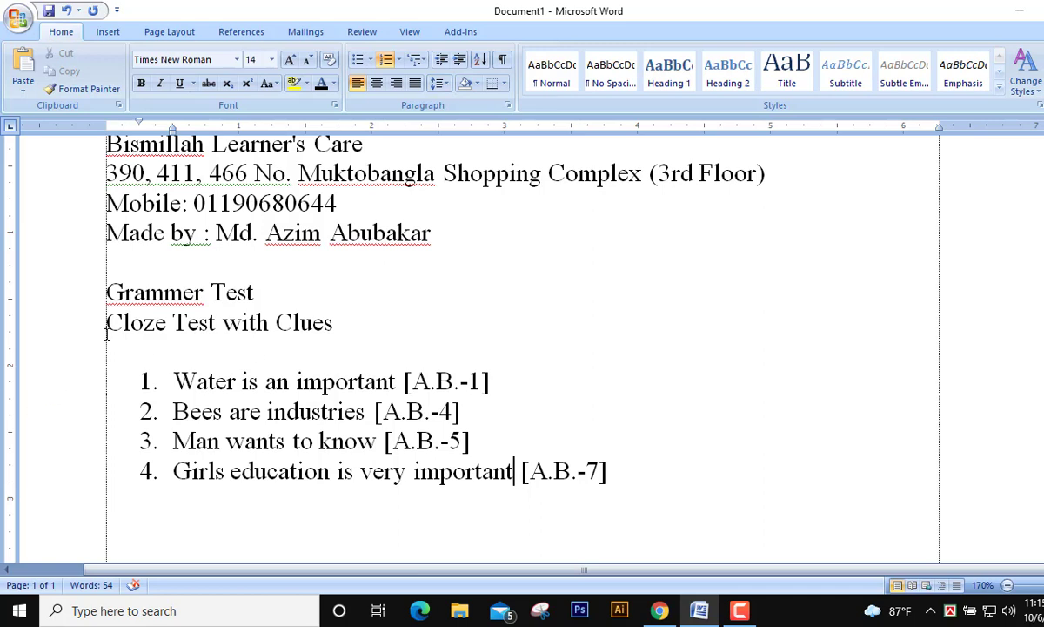
pyautogui.rightClick(147, 294)
pyautogui.click(148, 317)
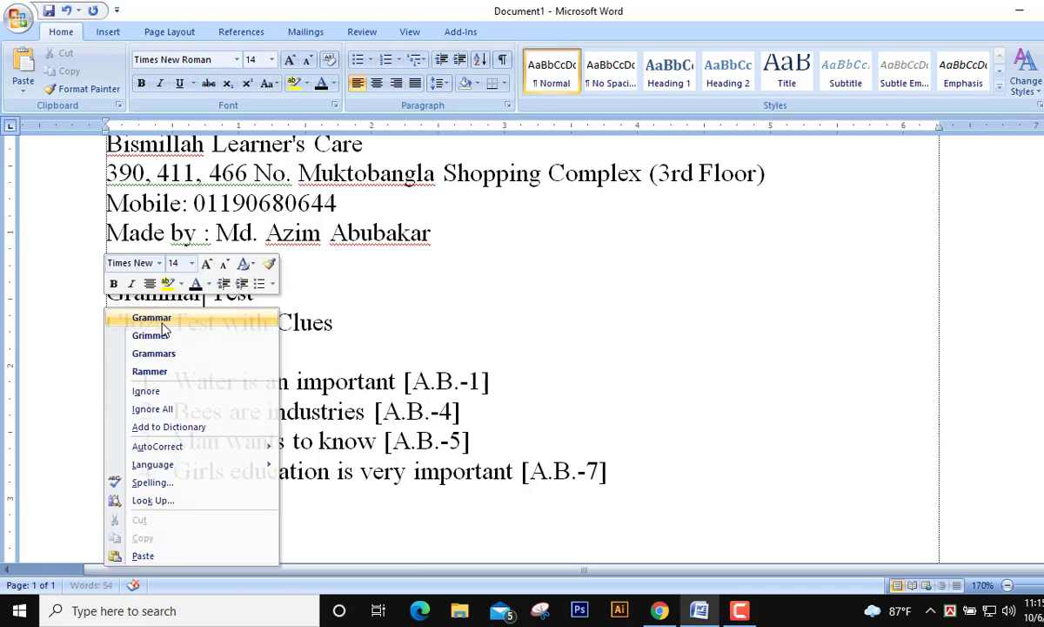
pyautogui.click(278, 234)
# Step: Select cloze list items 1–4 and copy them
pyautogui.scroll(2, 298, 294)
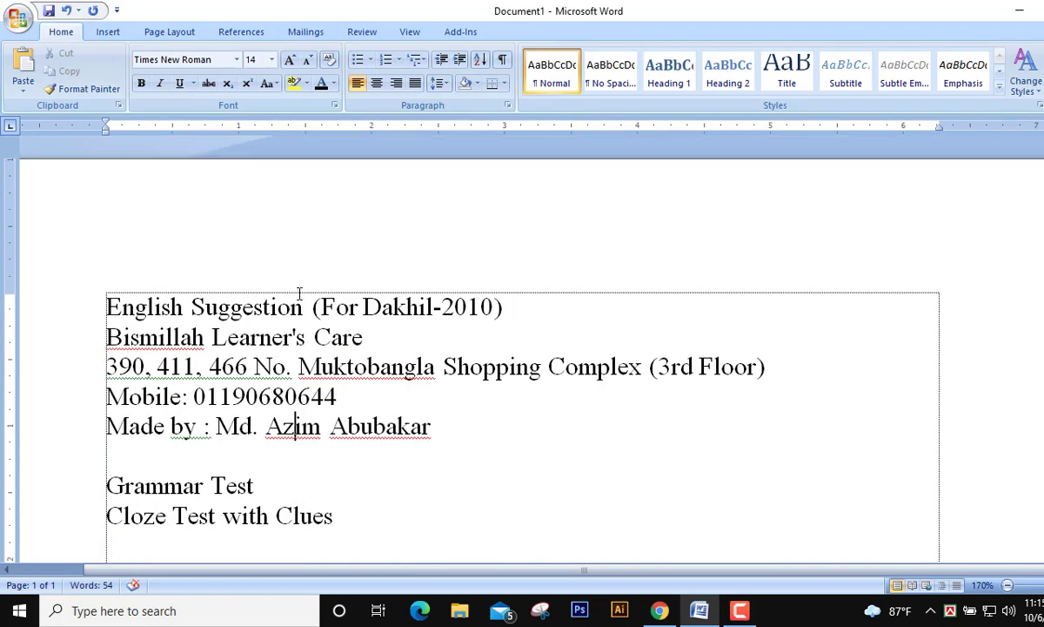
pyautogui.click(154, 337)
pyautogui.click(404, 366)
pyautogui.scroll(-5, 313, 435)
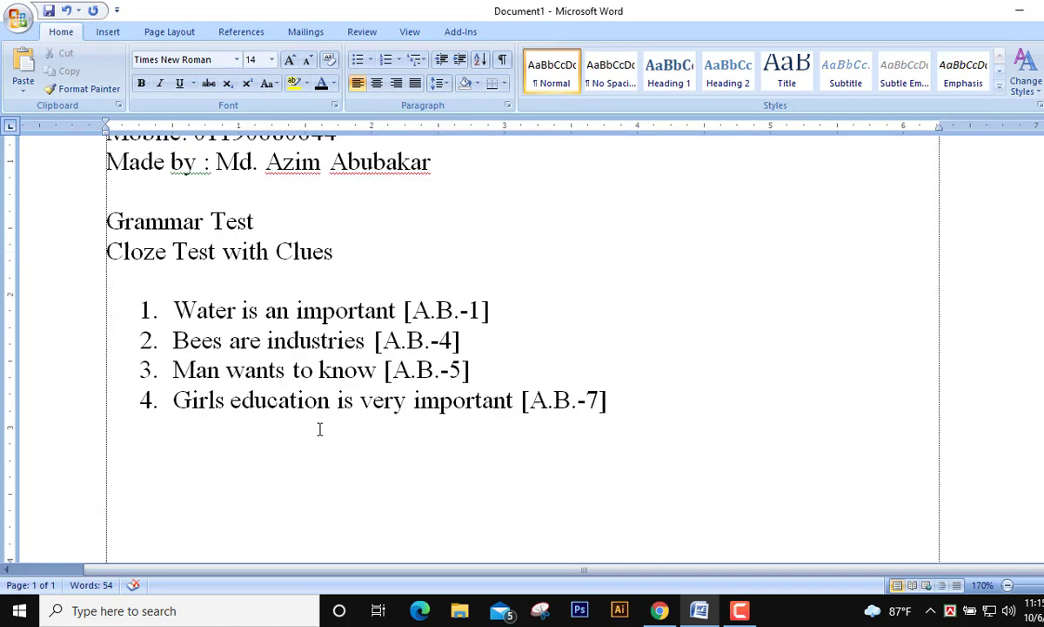
pyautogui.scroll(3, 253, 426)
pyautogui.keyDown('ctrl'); pyautogui.scroll(-1, 252, 426); pyautogui.keyUp('ctrl')
pyautogui.scroll(-4, 495, 434)
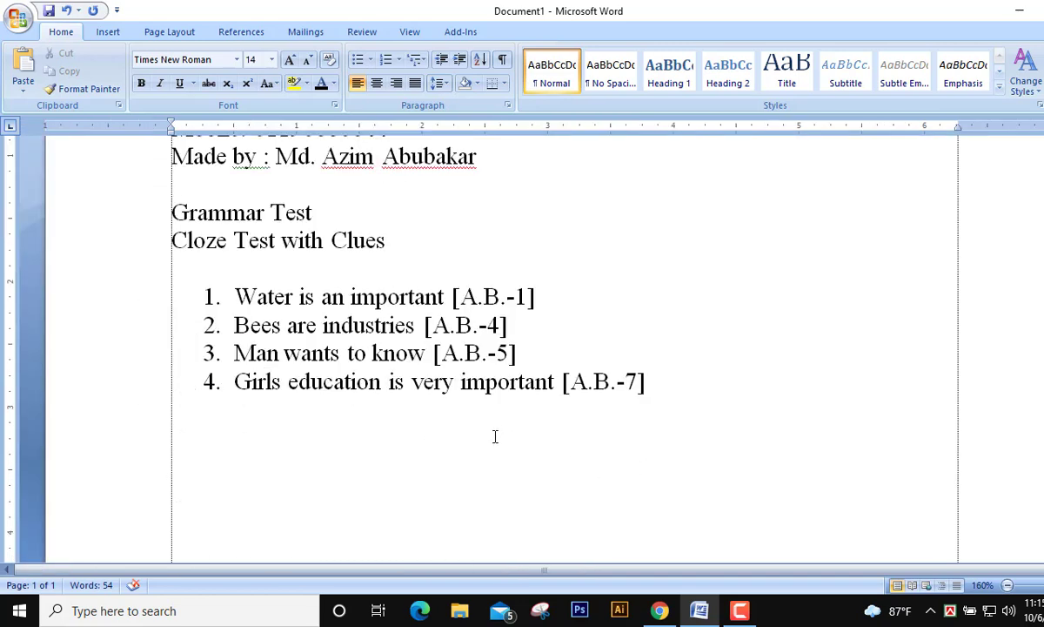
pyautogui.moveTo(709, 401)
pyautogui.mouseDown()
pyautogui.moveTo(235, 325)
pyautogui.moveTo(244, 299)
pyautogui.mouseUp()
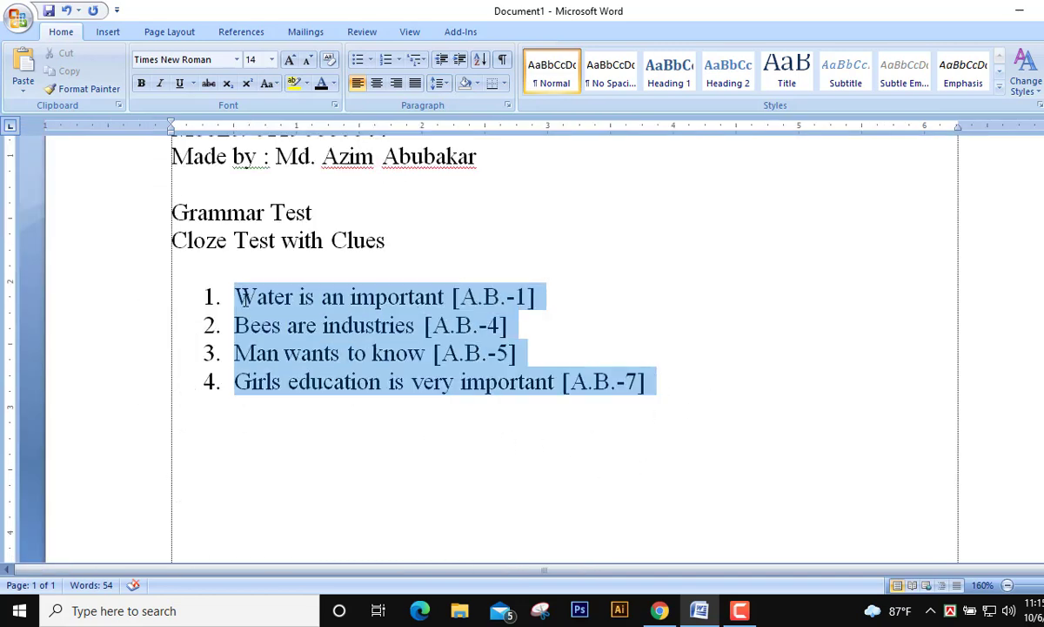
pyautogui.moveTo(687, 380)
pyautogui.mouseDown()
pyautogui.moveTo(227, 313)
pyautogui.moveTo(228, 296)
pyautogui.mouseUp()
pyautogui.rightClick(320, 341)
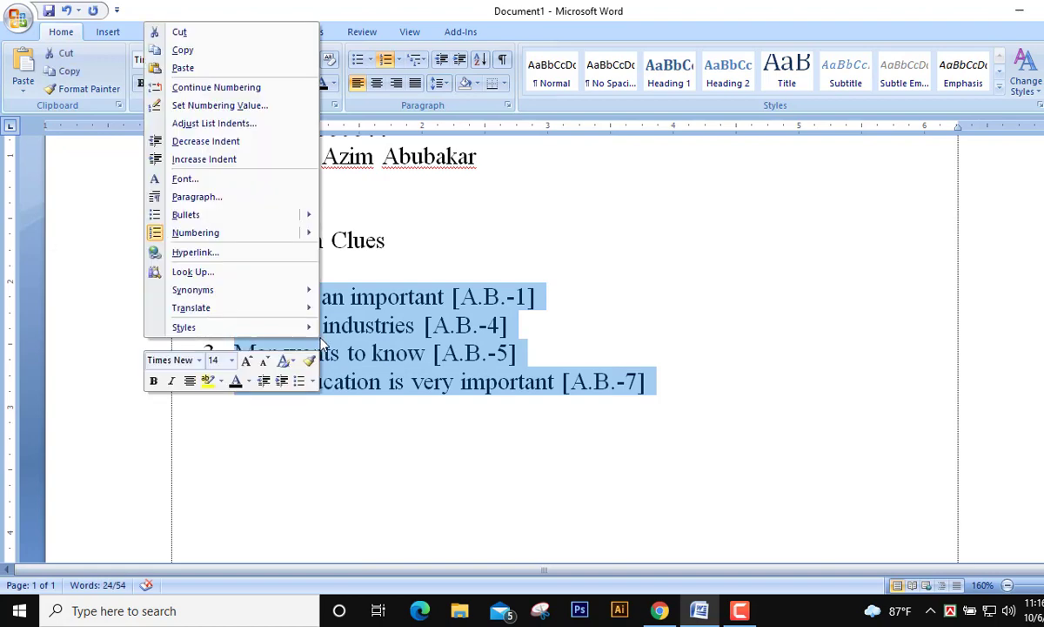
pyautogui.click(688, 381)
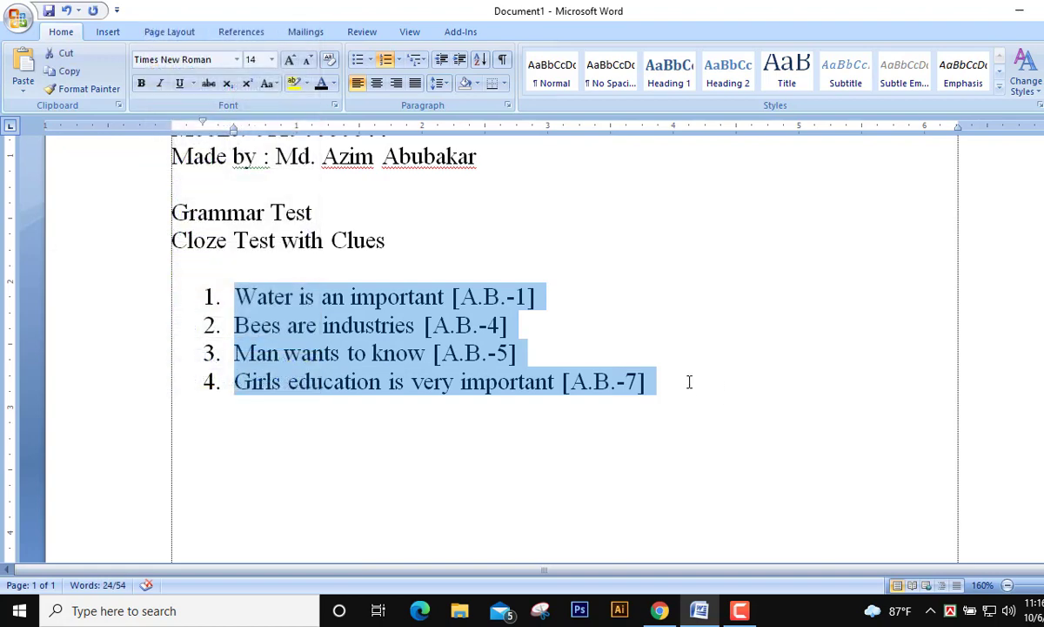
pyautogui.moveTo(689, 381); pyautogui.dragTo(248, 271)
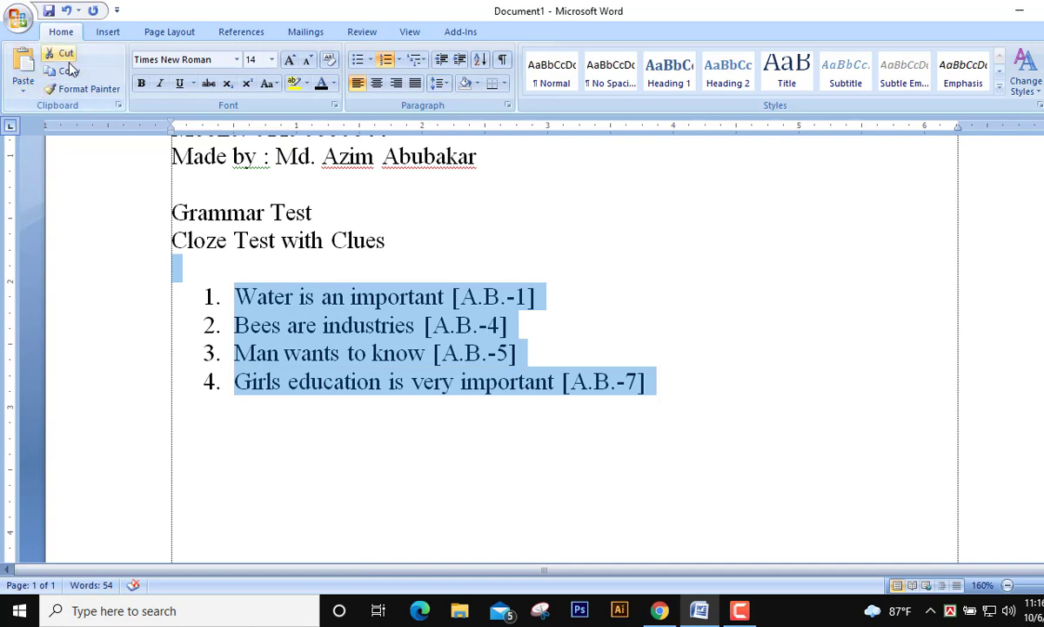
pyautogui.click(71, 69)
# Step: Reselect items 1–4, undoing an accidental drag-move of the text
pyautogui.click(514, 325)
pyautogui.moveTo(662, 392); pyautogui.dragTo(192, 266)
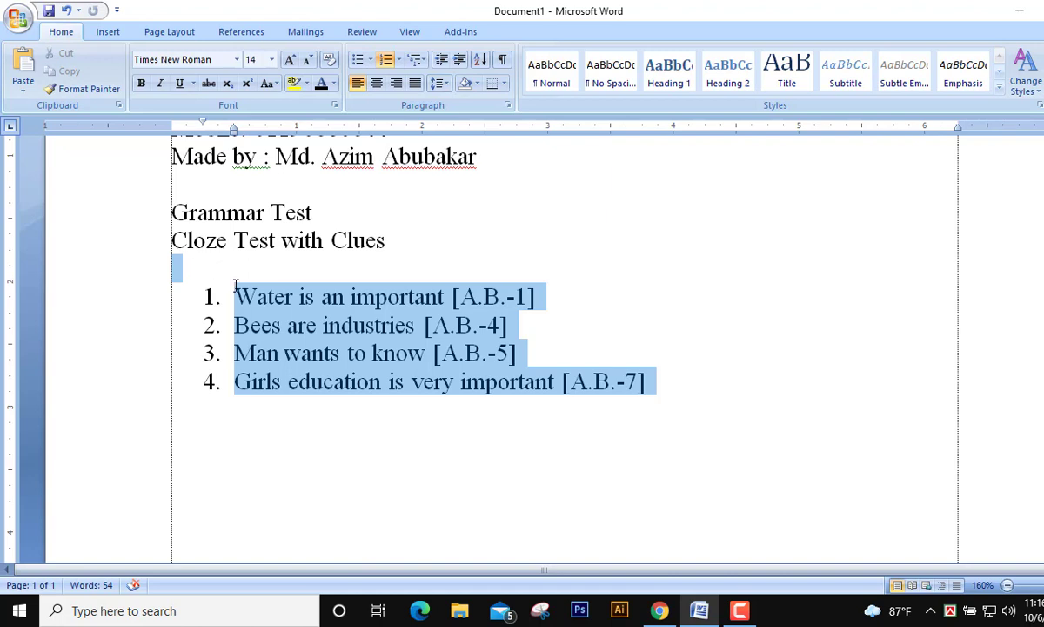
pyautogui.moveTo(193, 266); pyautogui.dragTo(236, 296)
pyautogui.click(554, 381)
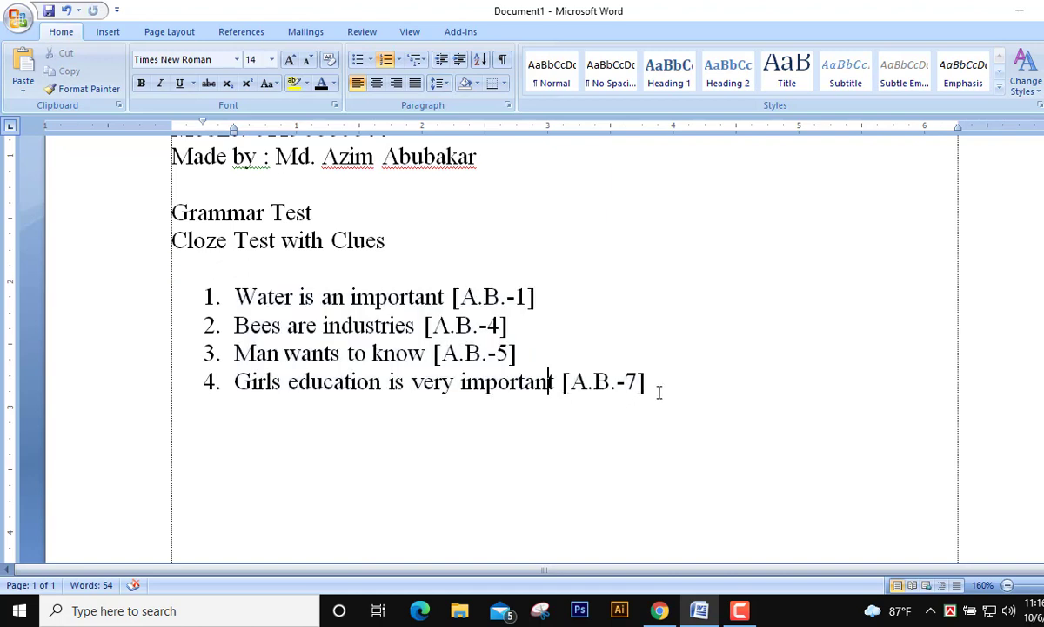
pyautogui.moveTo(659, 392)
pyautogui.mouseDown()
pyautogui.moveTo(235, 324)
pyautogui.moveTo(199, 244)
pyautogui.moveTo(184, 261)
pyautogui.moveTo(233, 348)
pyautogui.moveTo(281, 355)
pyautogui.moveTo(289, 330)
pyautogui.mouseUp()
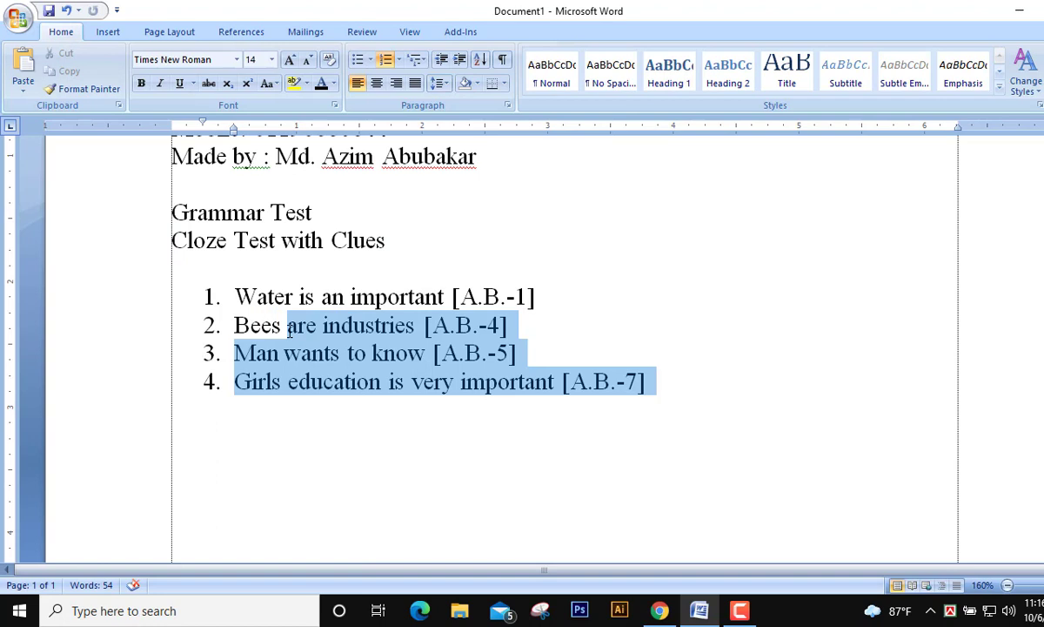
pyautogui.moveTo(289, 331); pyautogui.dragTo(229, 272)
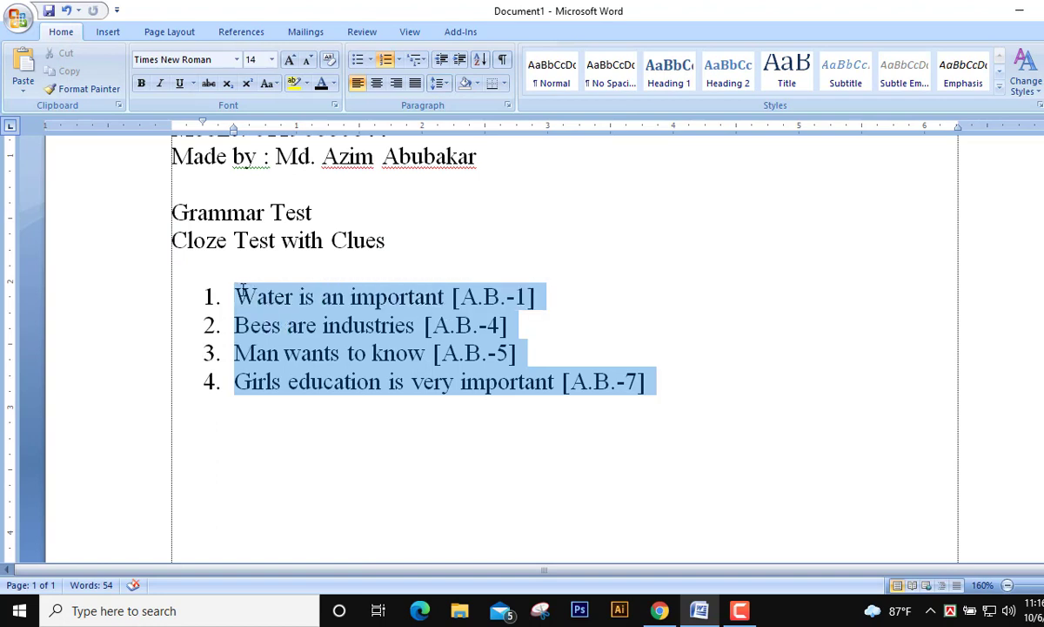
pyautogui.click(229, 271)
pyautogui.moveTo(646, 381); pyautogui.dragTo(288, 325)
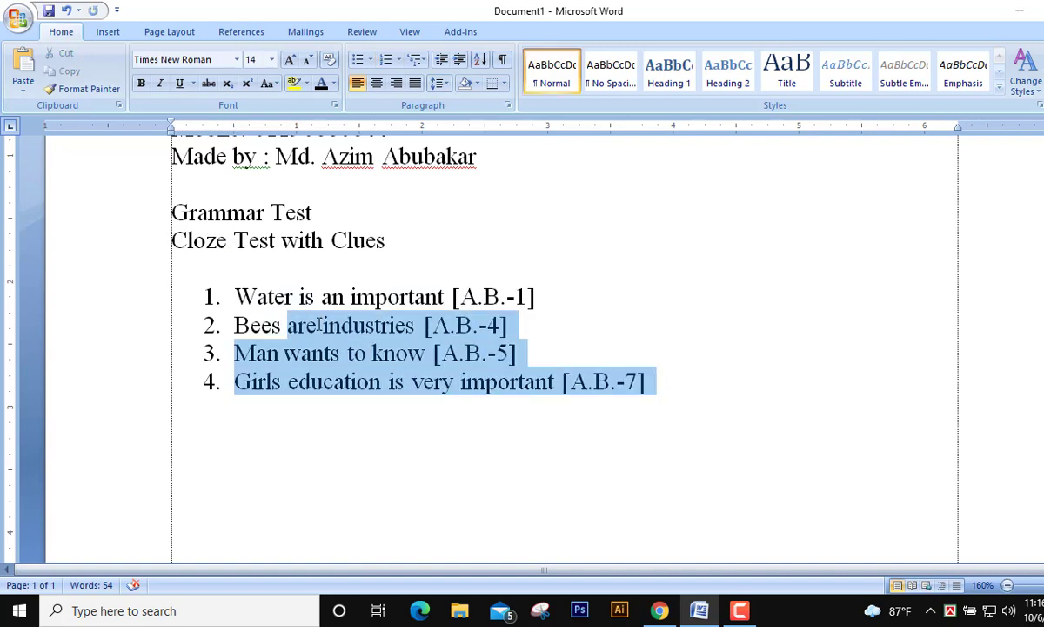
pyautogui.moveTo(329, 369); pyautogui.dragTo(233, 292)
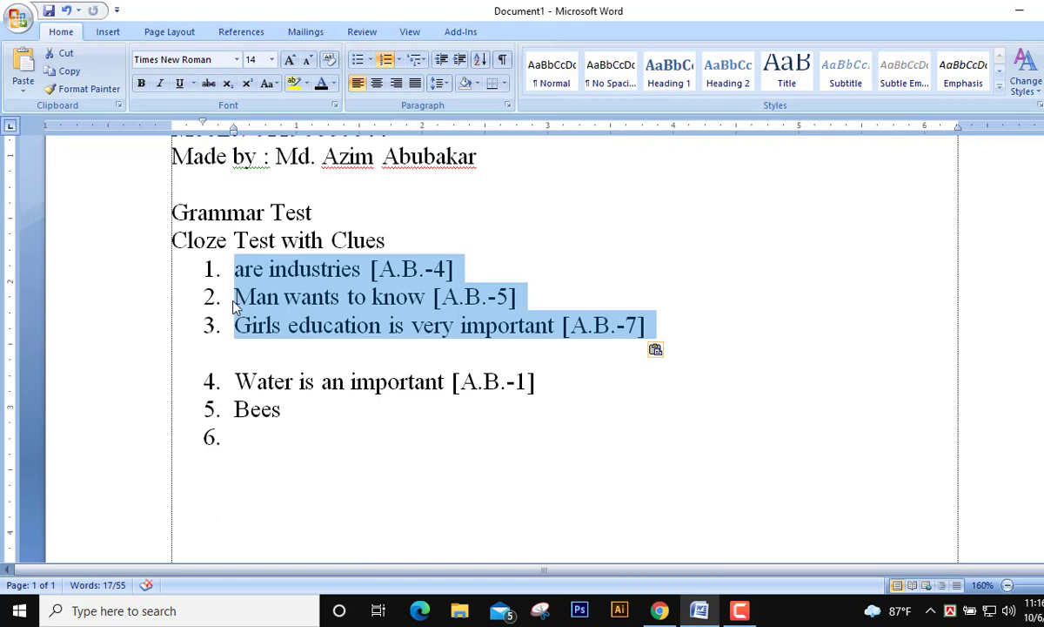
pyautogui.hotkey('ctrl', 'z')
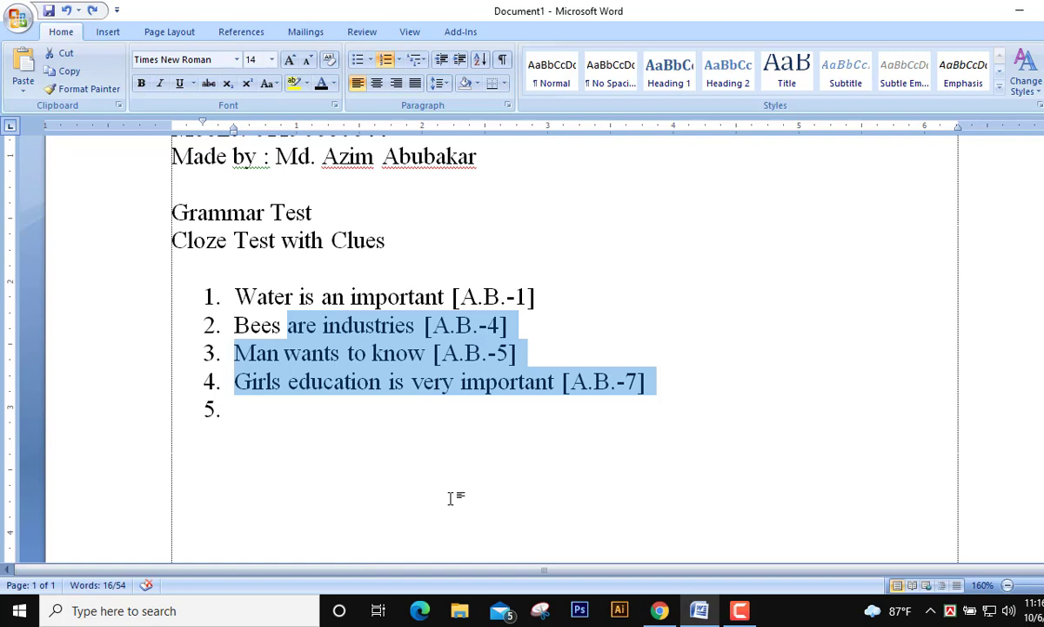
pyautogui.click(650, 390)
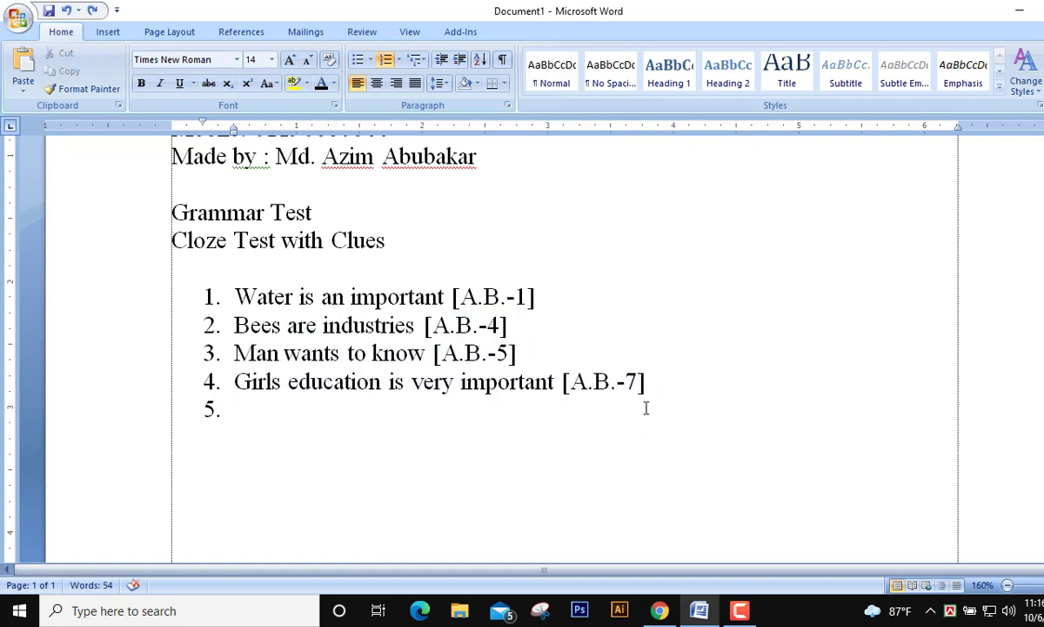
pyautogui.moveTo(653, 387)
pyautogui.mouseDown()
pyautogui.moveTo(244, 302)
pyautogui.moveTo(203, 268)
pyautogui.mouseUp()
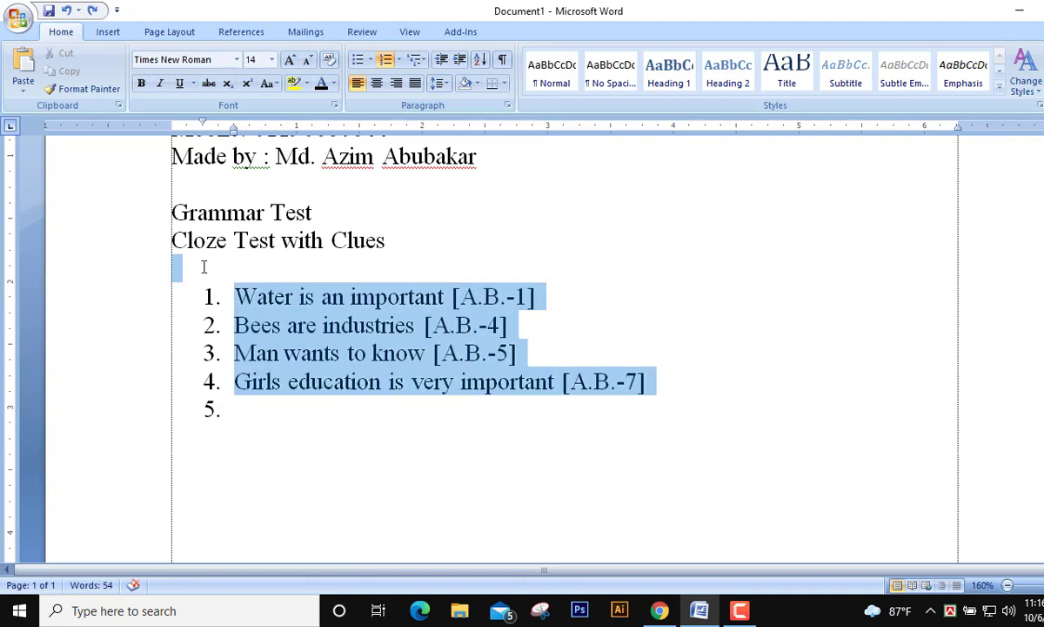
pyautogui.moveTo(204, 267); pyautogui.dragTo(228, 296)
pyautogui.hotkey('ctrl', 'c')
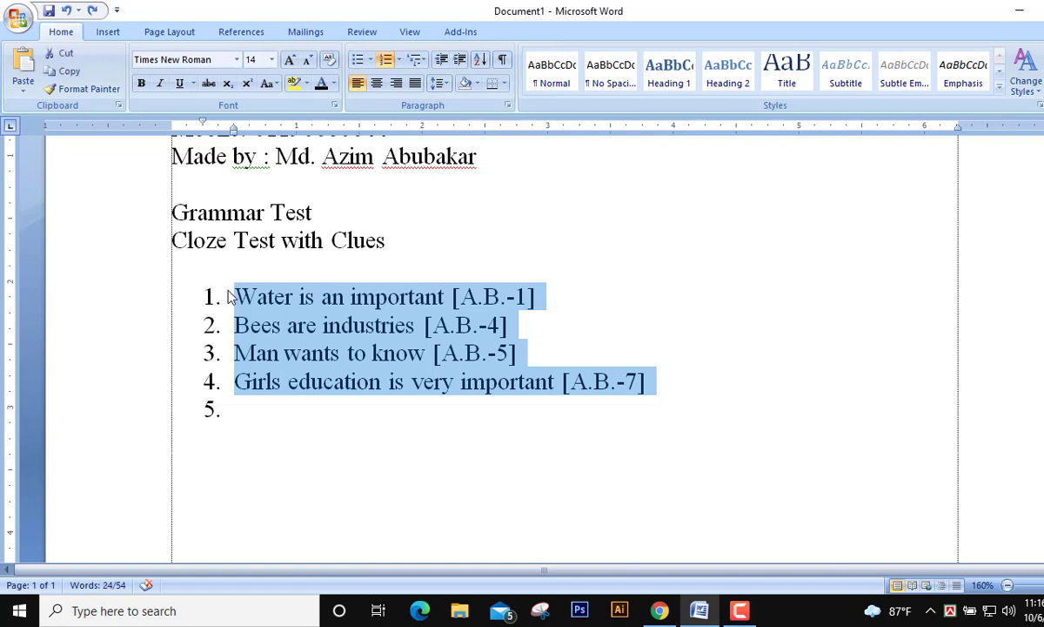
pyautogui.click(277, 414)
pyautogui.hotkey('ctrl', 'v')
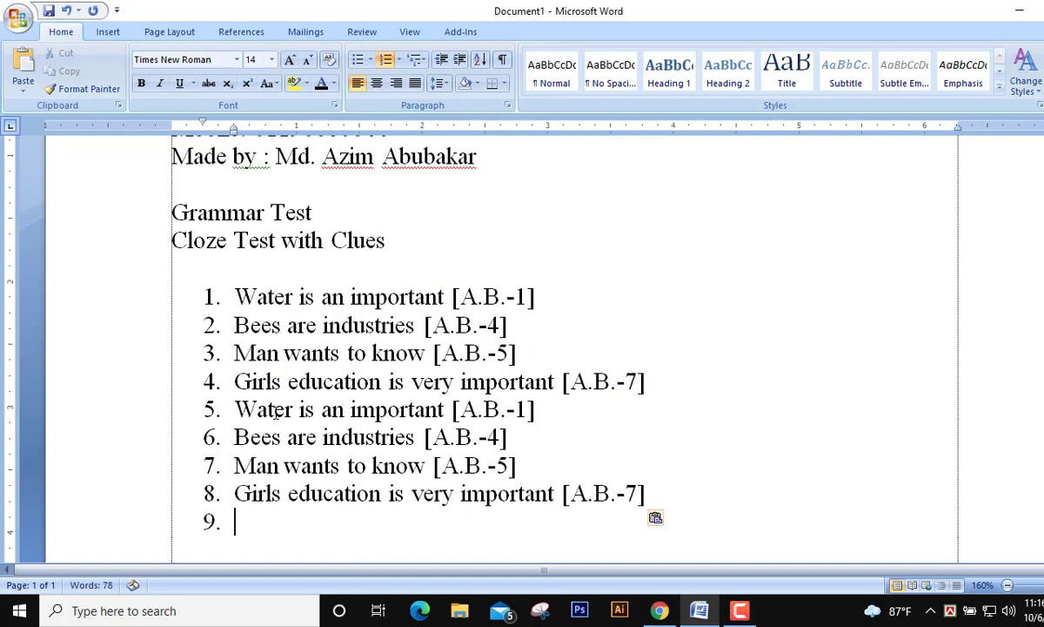
pyautogui.hotkey('ctrl', 'v')
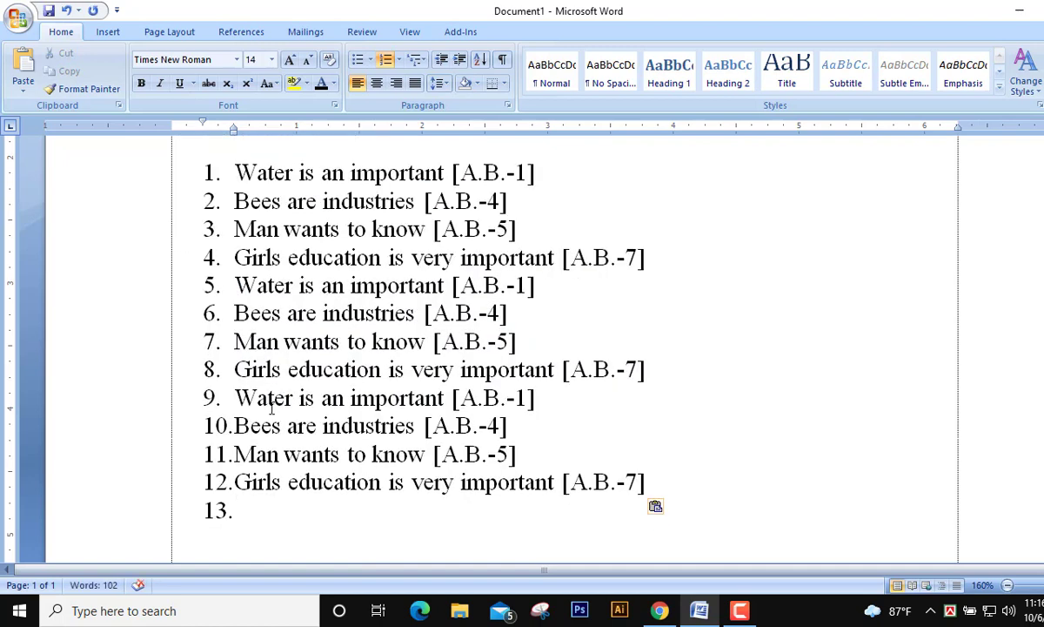
pyautogui.hotkey('ctrl', 'v')
pyautogui.press('BackSpace')
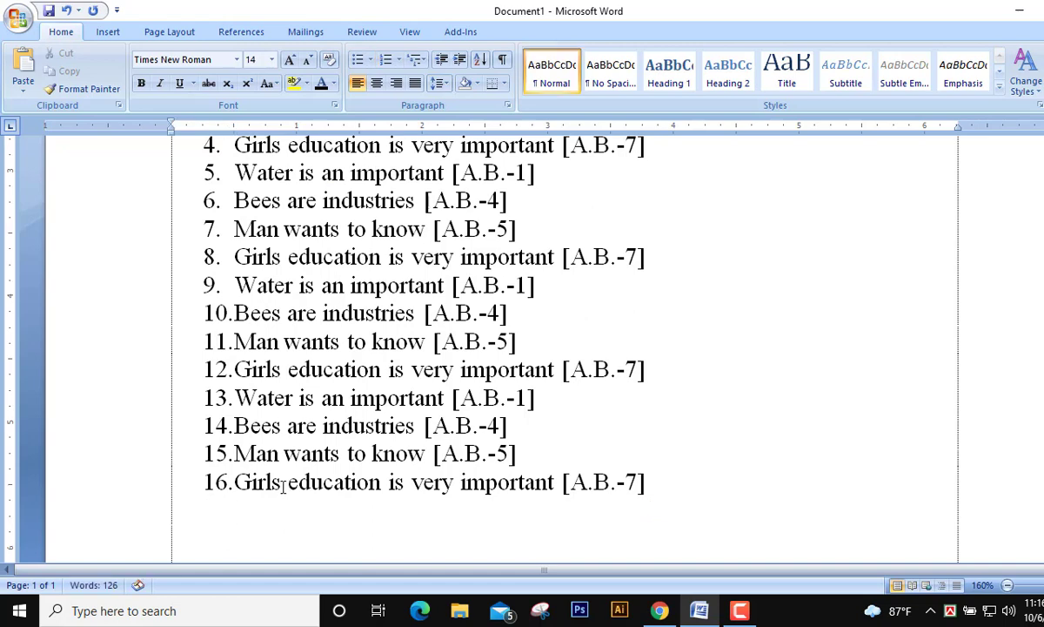
pyautogui.scroll(5, 281, 488)
pyautogui.scroll(-4, 354, 466)
pyautogui.scroll(3, 354, 334)
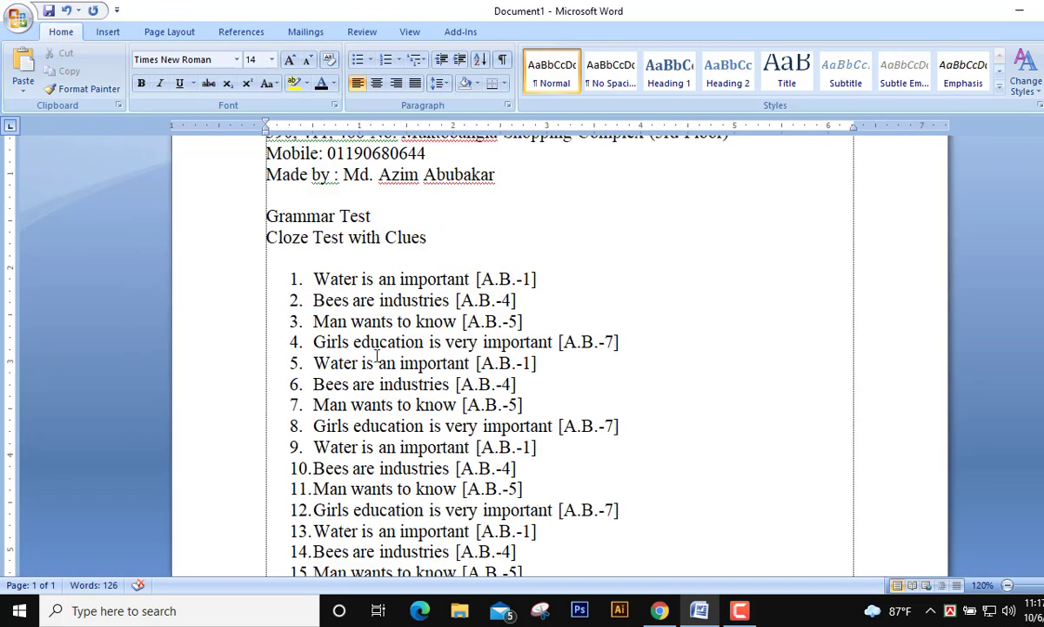
pyautogui.scroll(-2, 350, 372)
pyautogui.click(285, 267)
pyautogui.press('Tab')
pyautogui.press('Tab')
pyautogui.press('Tab')
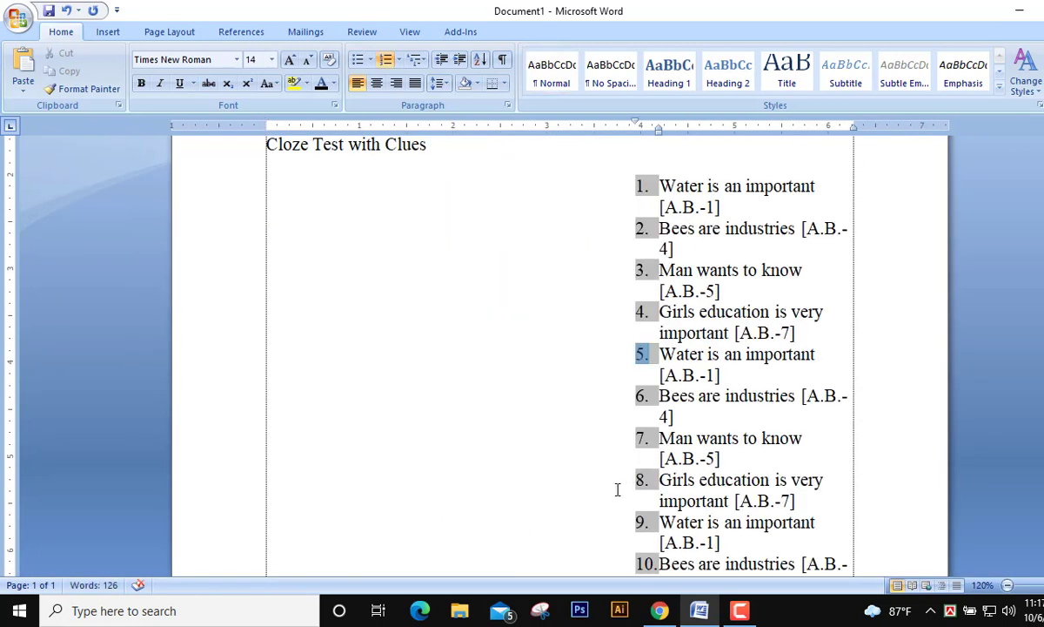
pyautogui.hotkey('shift', 'Tab')
pyautogui.hotkey('shift', 'Tab')
pyautogui.hotkey('shift', 'Tab')
pyautogui.click(642, 423)
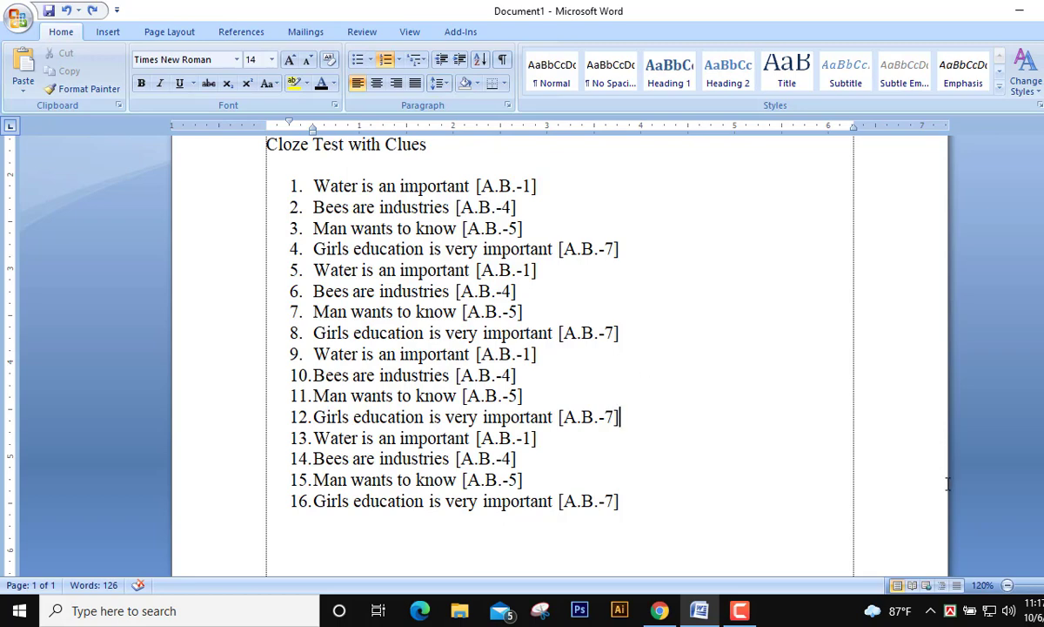
pyautogui.moveTo(379, 270); pyautogui.dragTo(438, 489)
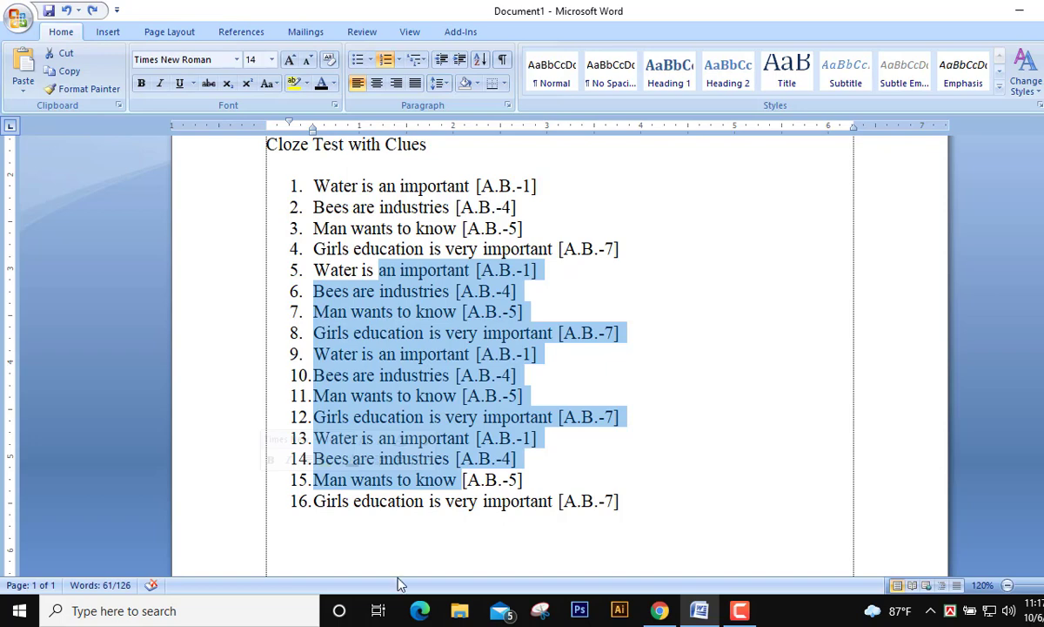
pyautogui.scroll(5, 397, 574)
pyautogui.scroll(-10, 429, 371)
pyautogui.scroll(2, 432, 366)
pyautogui.scroll(-5, 431, 366)
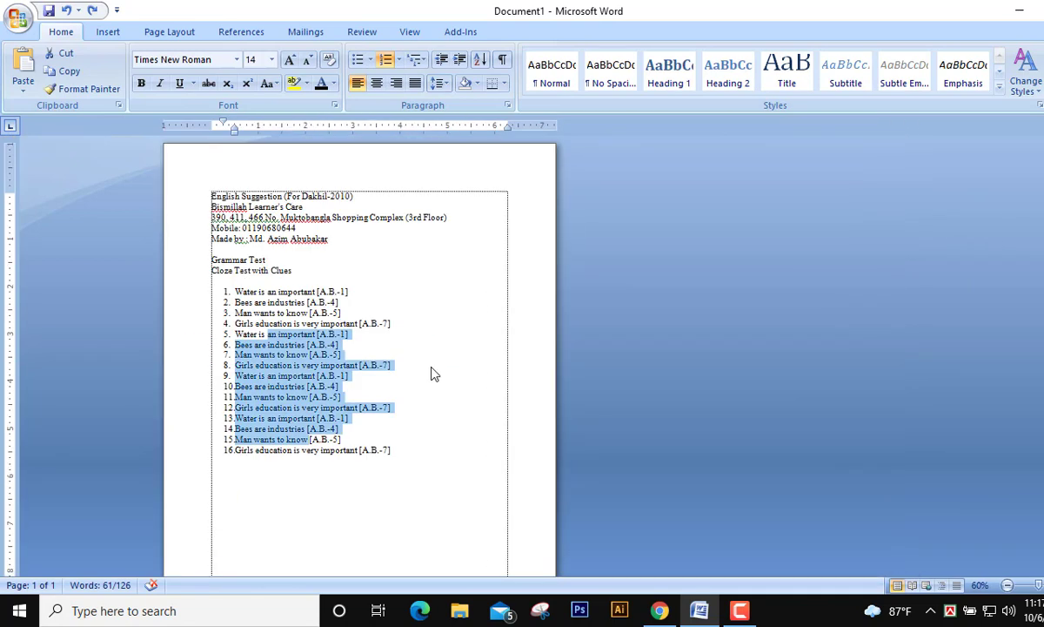
# Step: End the numbering after item 16 and type 'Curriculum Vitae' below a blank line
pyautogui.click(344, 461)
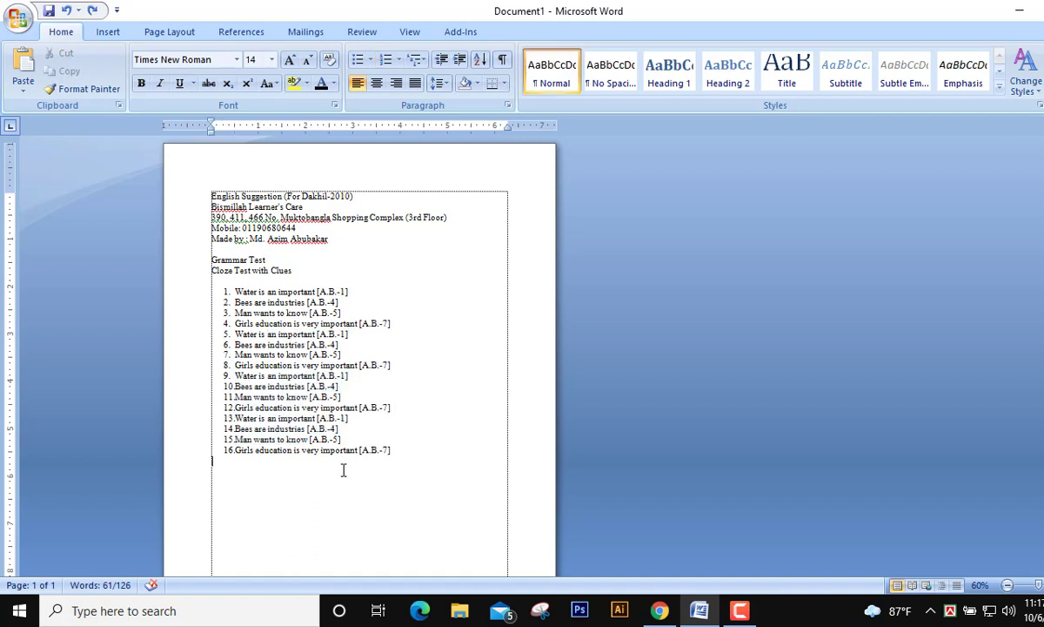
pyautogui.click(424, 452)
pyautogui.press('Return')
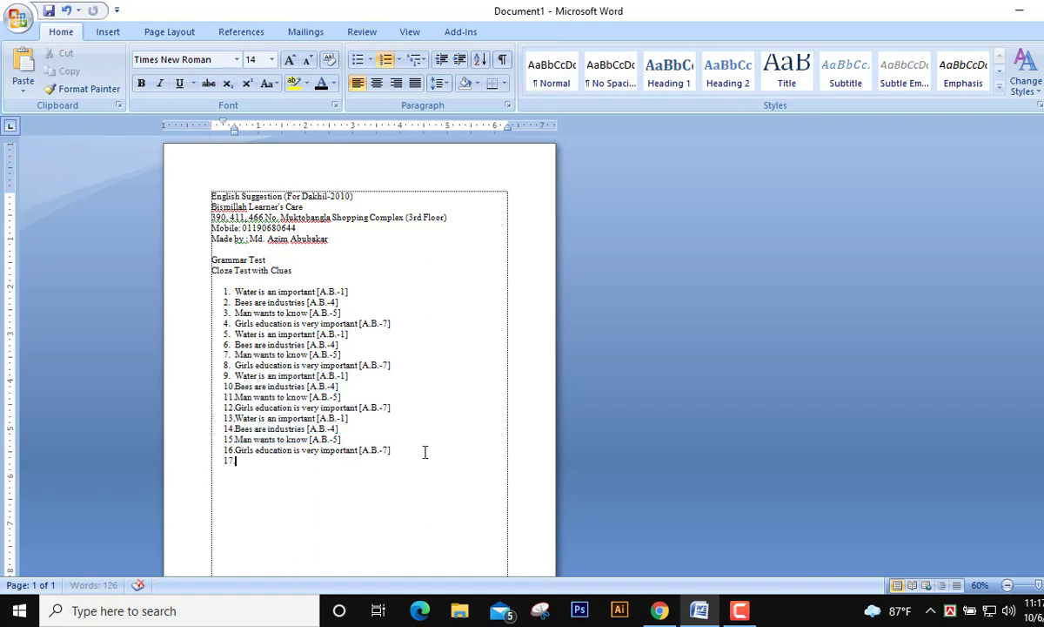
pyautogui.press('Return')
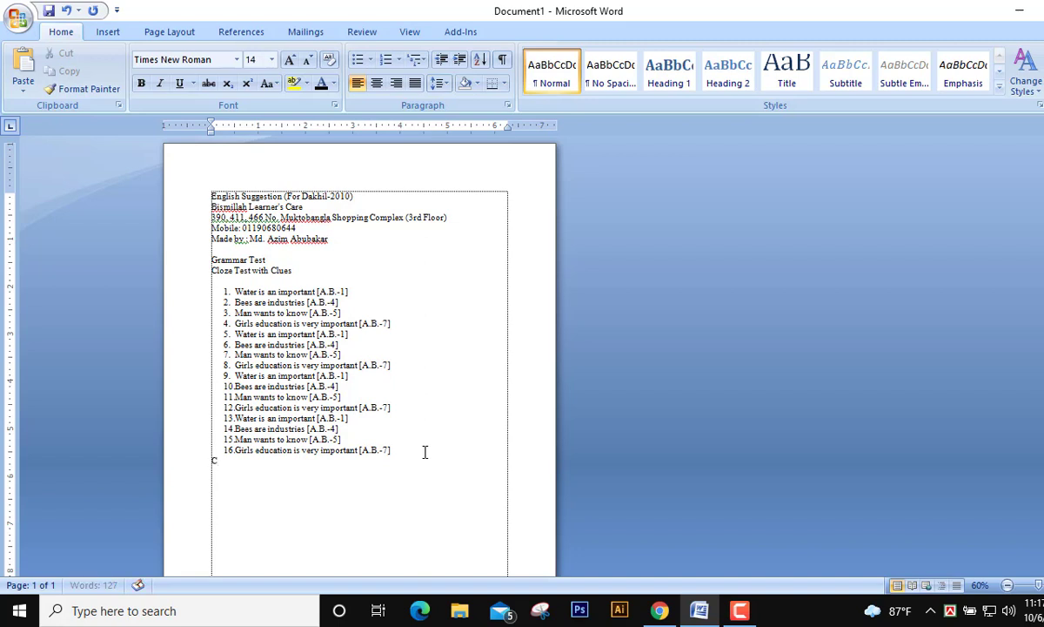
pyautogui.write('C')
pyautogui.press('BackSpace')
pyautogui.write('Curr')
pyautogui.write('iculum Vit')
pyautogui.write('ae')
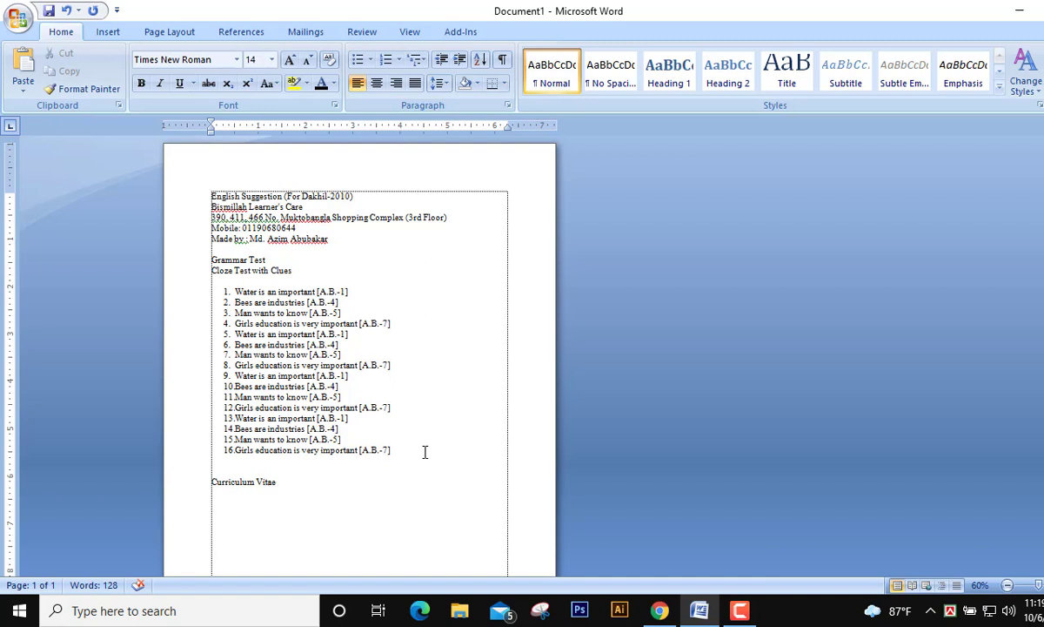
# Step: Add an empty line below the 'Curriculum Vitae' heading
pyautogui.press('Return')
# Step: Insert a table with 4 columns and 4 rows below Curriculum Vitae
pyautogui.click(110, 39)
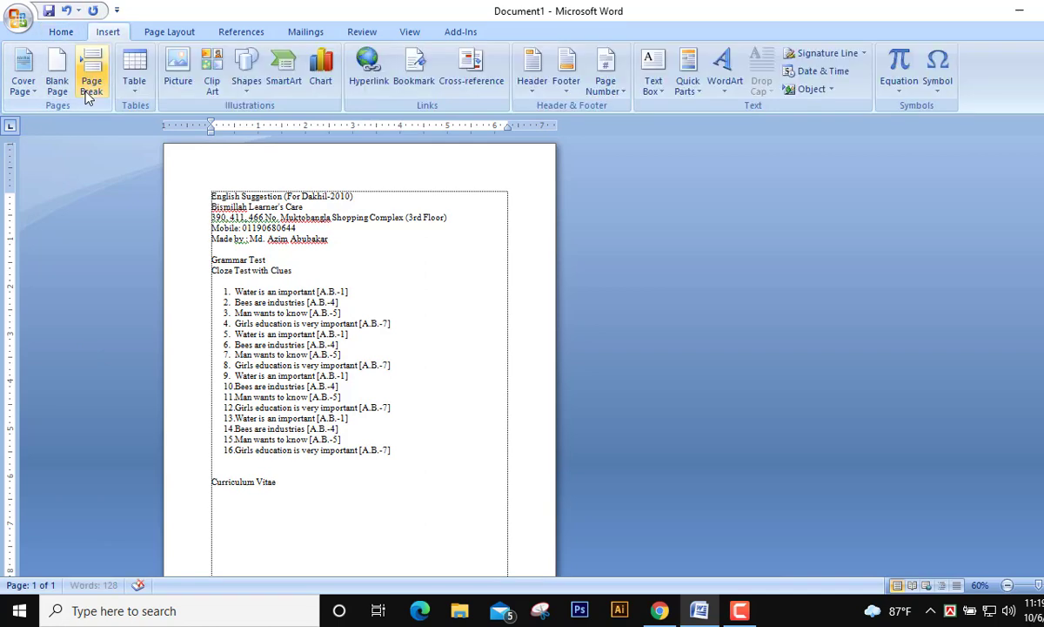
pyautogui.click(134, 70)
pyautogui.click(52, 255)
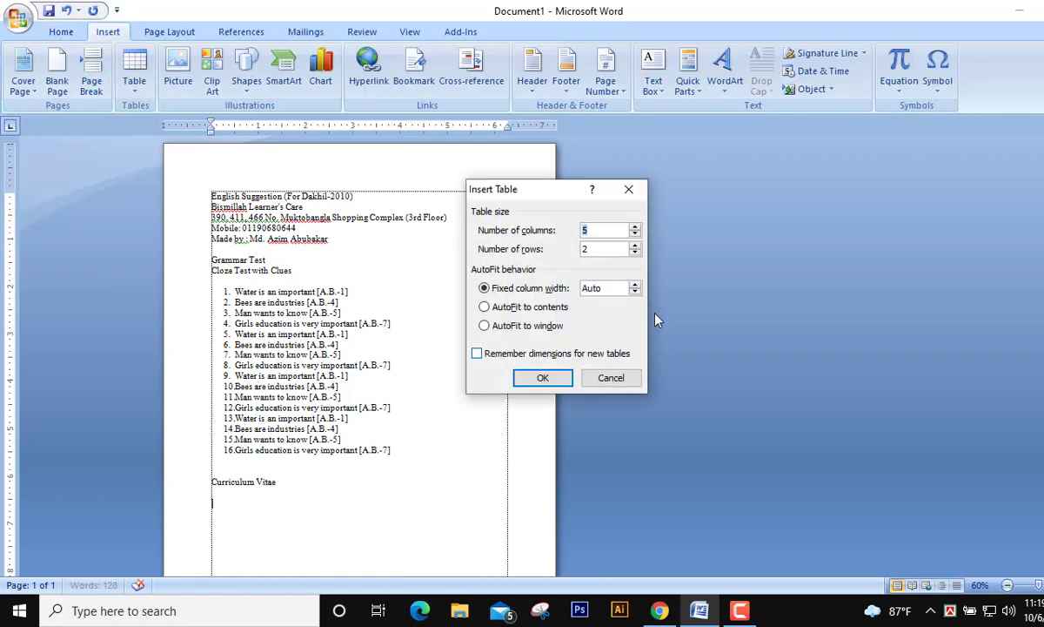
pyautogui.click(635, 234)
pyautogui.click(634, 248)
pyautogui.click(635, 247)
pyautogui.click(545, 378)
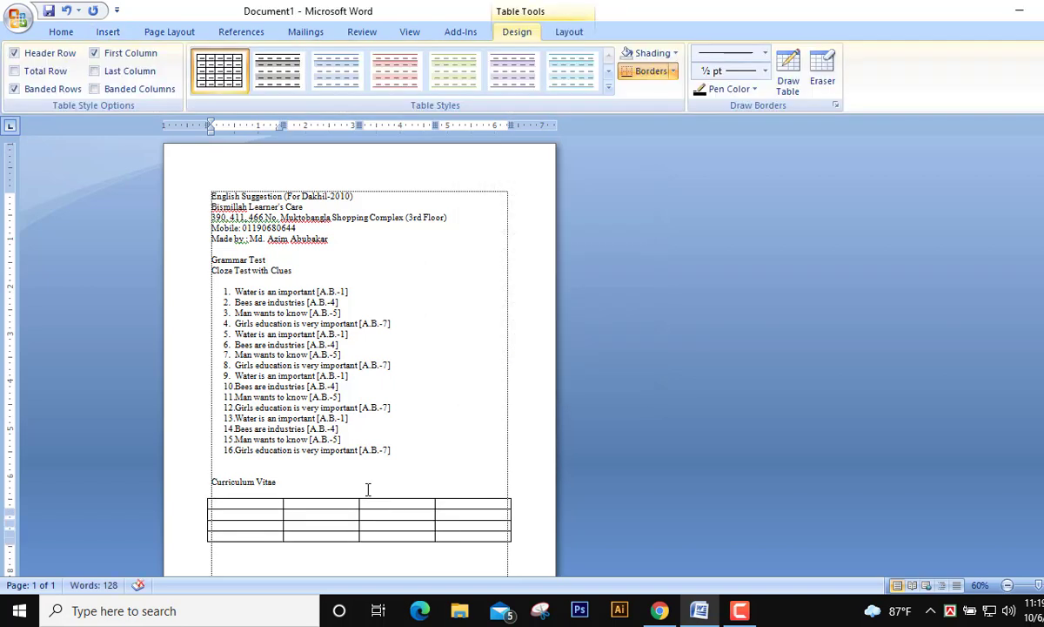
# Step: Fill the header row with name of exam, year, result and board
pyautogui.write('name of exa')
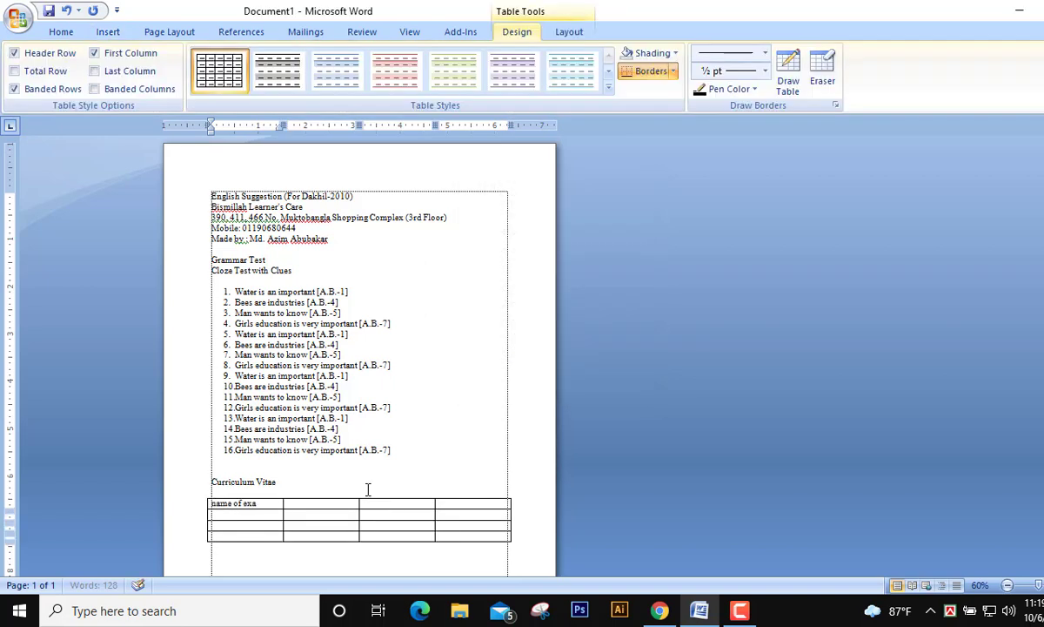
pyautogui.write('m')
pyautogui.press('Tab')
pyautogui.write('yea')
pyautogui.write('r')
pyautogui.press('Tab')
pyautogui.write('result')
pyautogui.press('Tab')
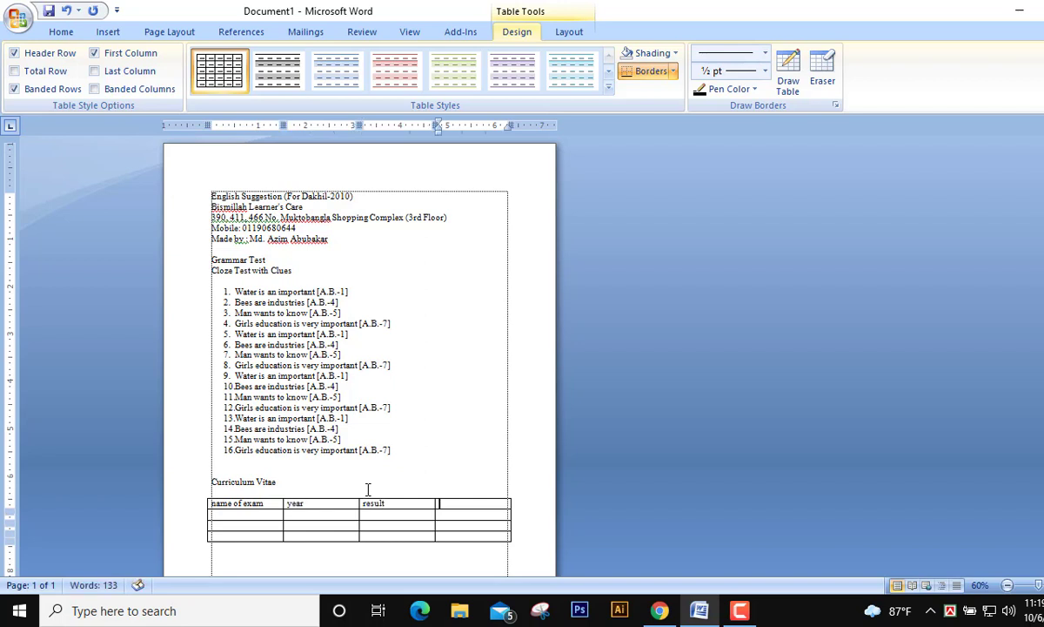
pyautogui.write('board')
pyautogui.press('Down')
pyautogui.press('Down')
pyautogui.press('Down')
pyautogui.press('Down')
# Step: Type several lines of placeholder filler text below the table
pyautogui.write('adfa hsdjkalsd')
pyautogui.press('Return')
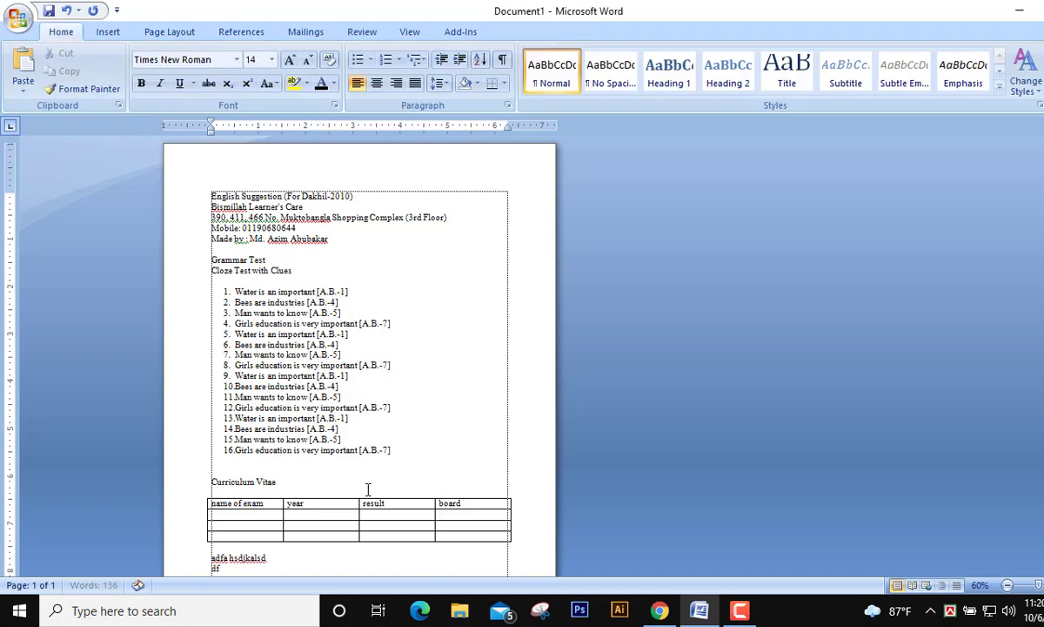
pyautogui.write('dfasdfj;aksdfdfa')
pyautogui.press('Return')
pyautogui.write('sd')
pyautogui.press('Return')
pyautogui.write('fas')
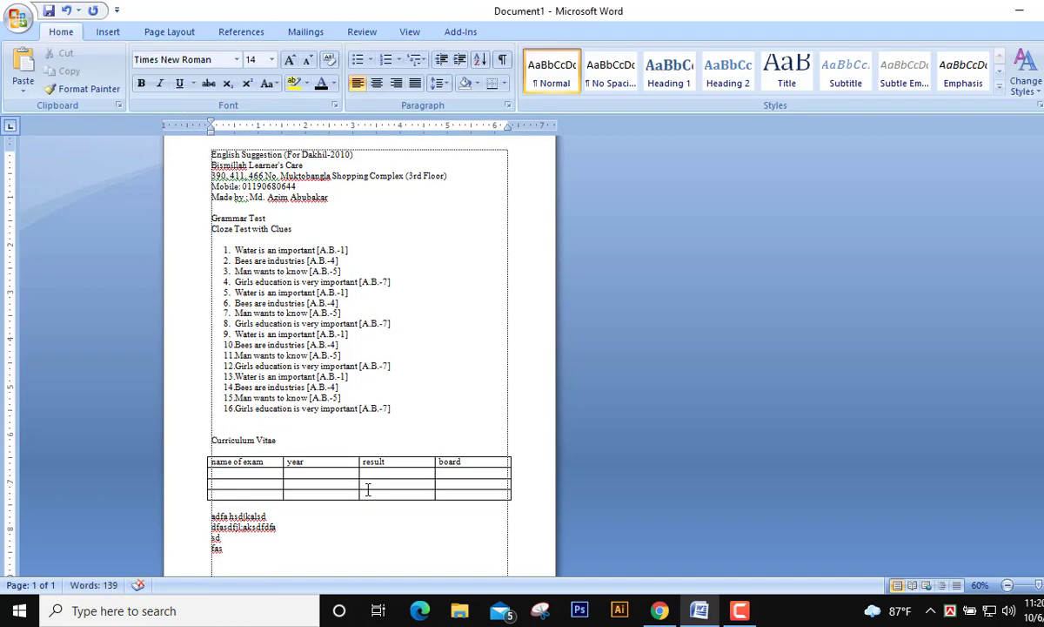
pyautogui.press('Return')
pyautogui.press('Return')
pyautogui.write('fadjflkasj dflasd')
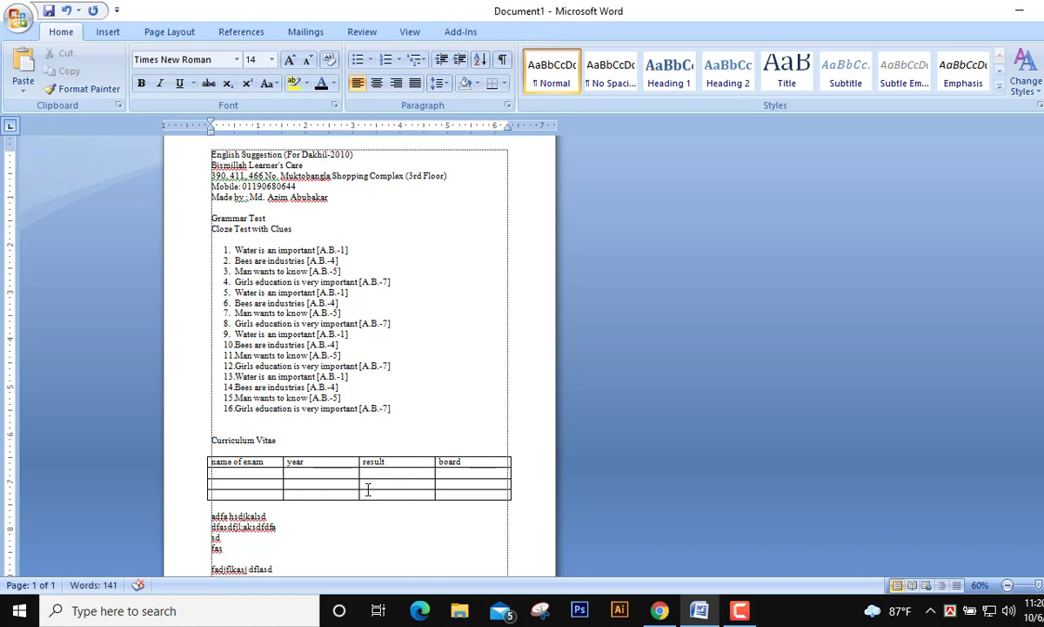
pyautogui.scroll(-1, 368, 489)
pyautogui.press('Return')
pyautogui.press('Return')
pyautogui.write('adsfj laksjdfkjasdf jal;')
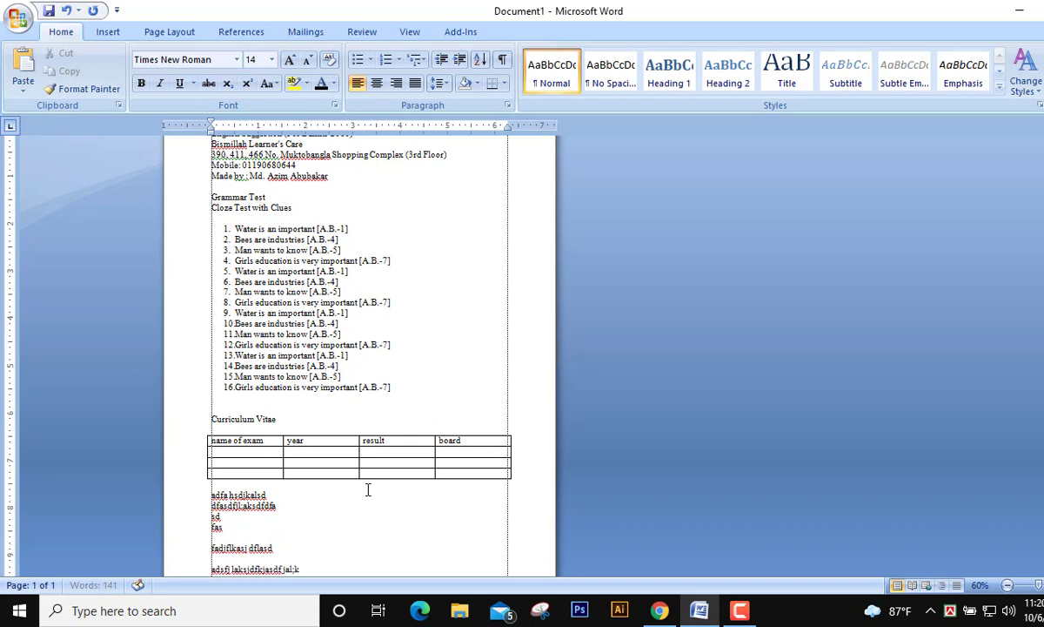
pyautogui.write('k')
# Step: Insert a second 4-column, 4-row table at the end of the document
pyautogui.click(108, 31)
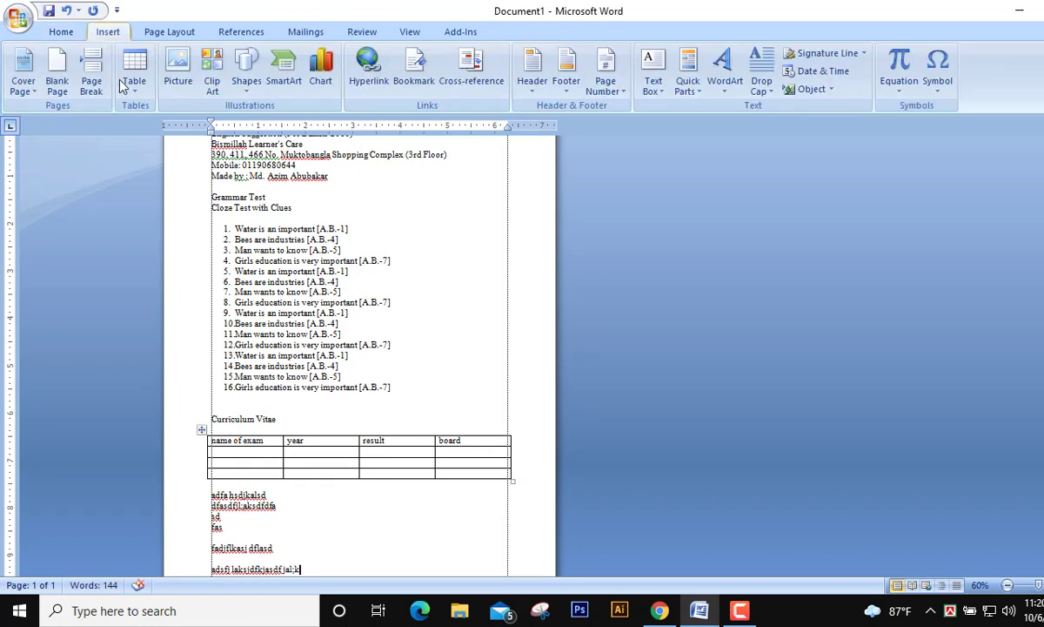
pyautogui.click(134, 70)
pyautogui.click(56, 253)
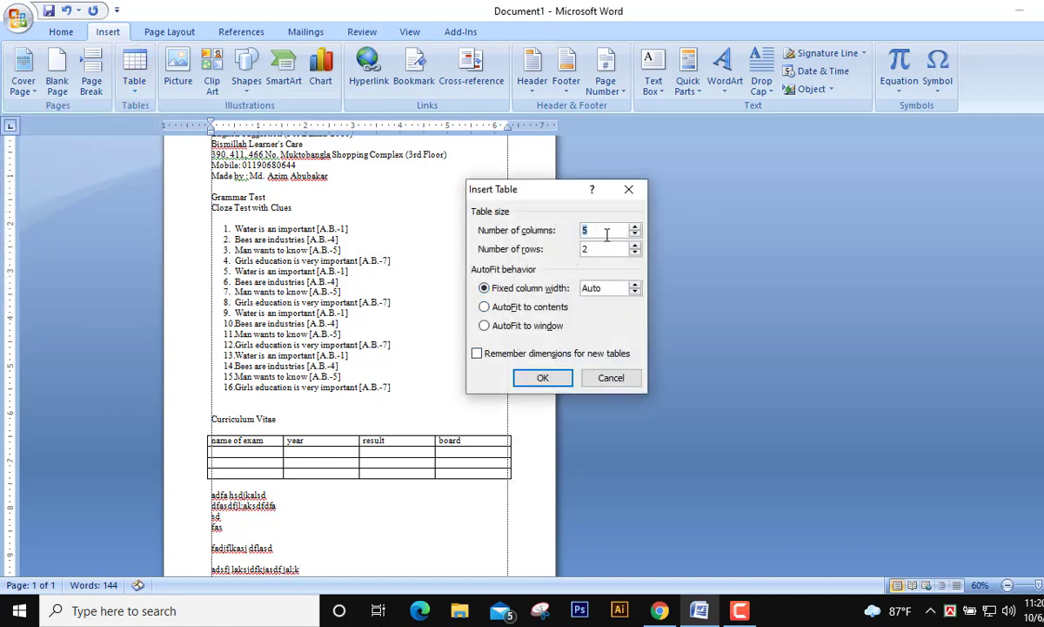
pyautogui.click(634, 234)
pyautogui.click(635, 244)
pyautogui.click(634, 245)
pyautogui.click(542, 377)
# Step: Move the last filler line and the new table onto page 2, with a blank line above the table
pyautogui.scroll(-2, 409, 496)
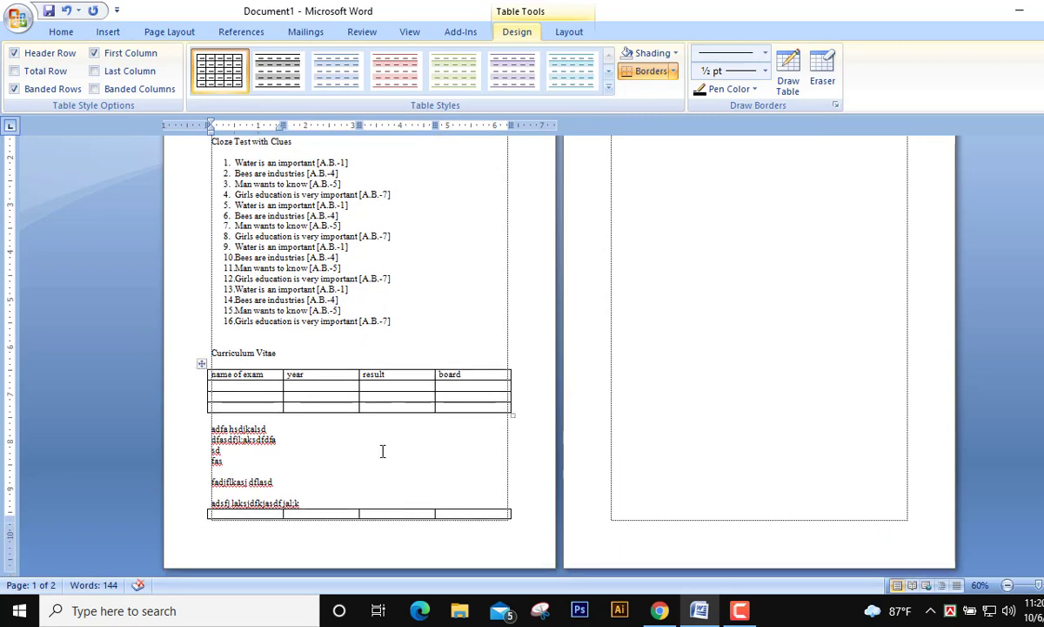
pyautogui.click(223, 494)
pyautogui.hotkey('ctrl', 'Return')
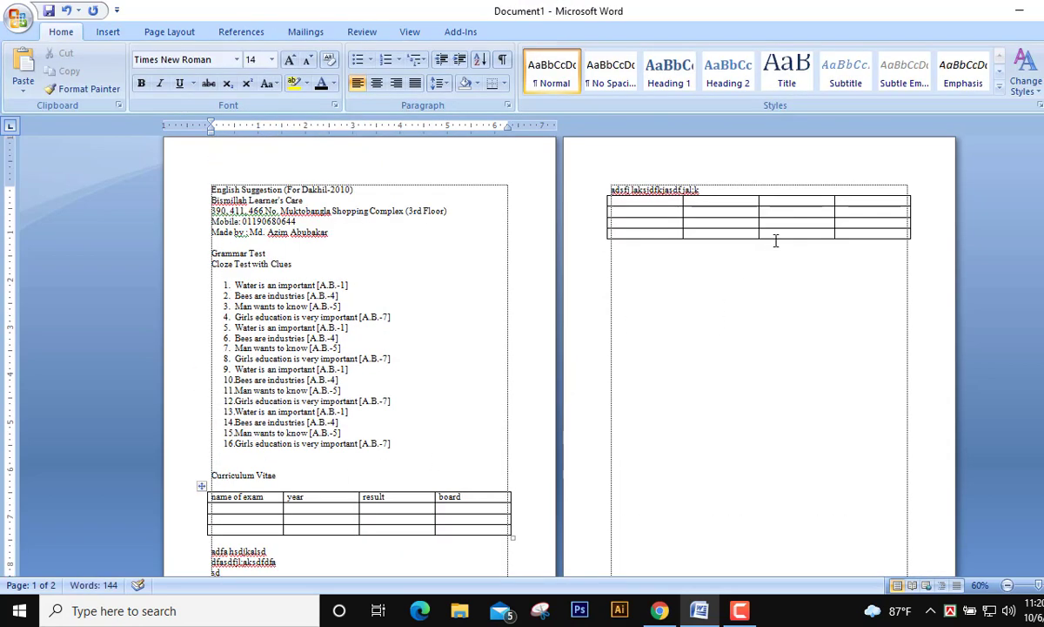
pyautogui.click(729, 190)
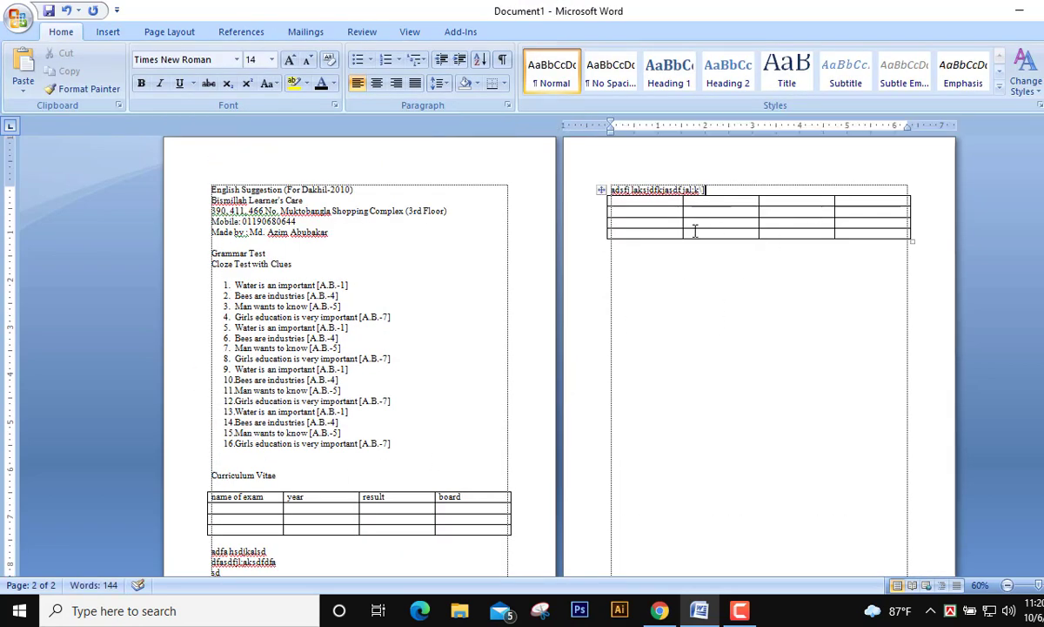
pyautogui.press('Return')
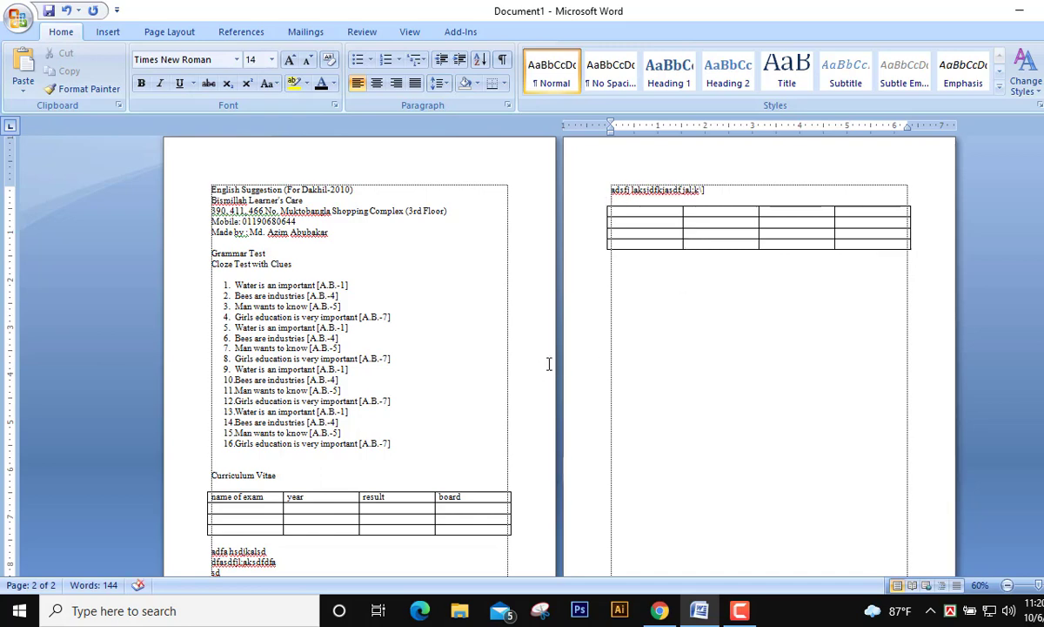
pyautogui.moveTo(619, 201); pyautogui.dragTo(627, 218)
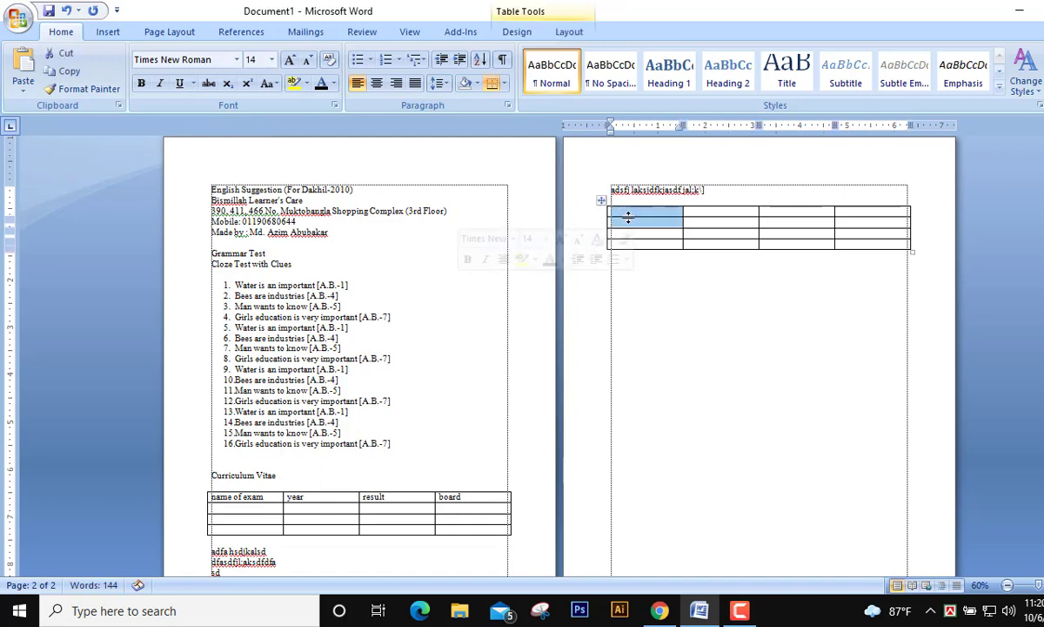
# Step: Fill the header row with sl, name, relation and date of birth
pyautogui.press('Down')
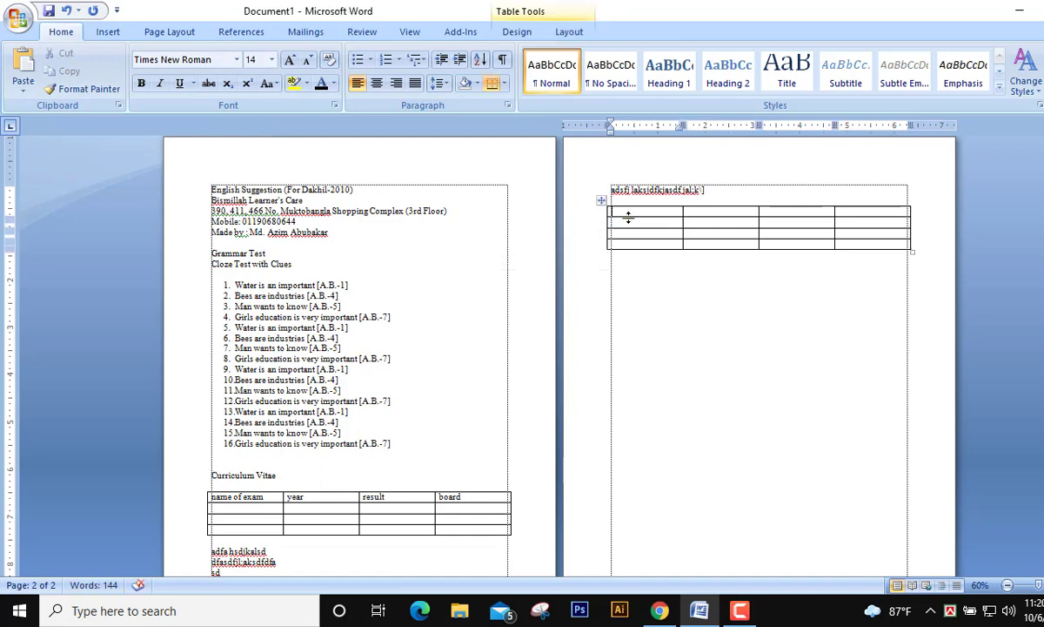
pyautogui.write('sl')
pyautogui.press('Tab')
pyautogui.write('name')
pyautogui.press('Tab')
pyautogui.write('relation')
pyautogui.press('Tab')
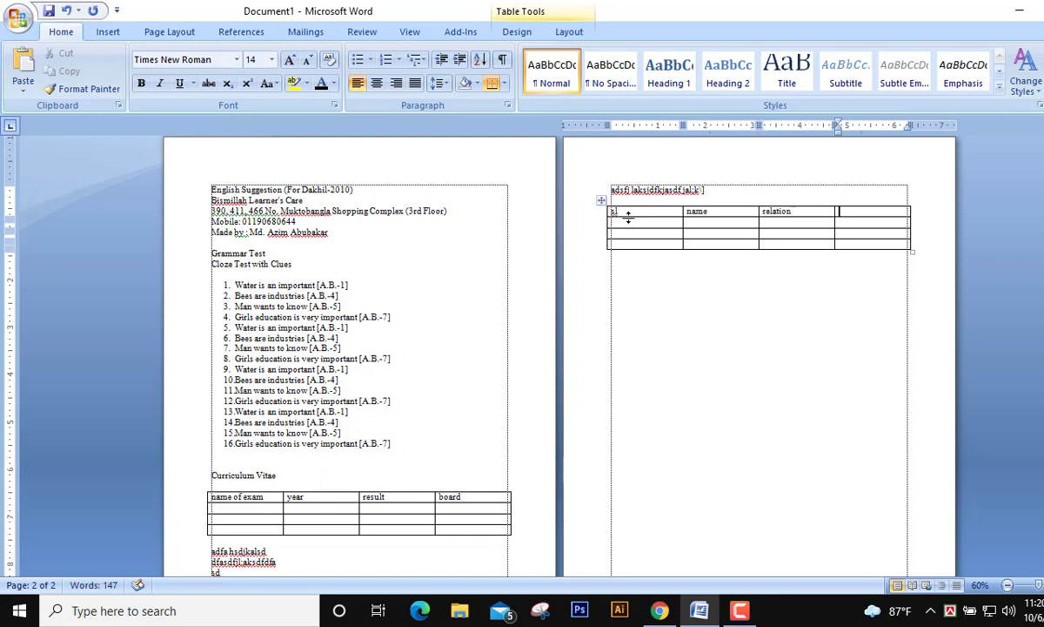
pyautogui.write('date')
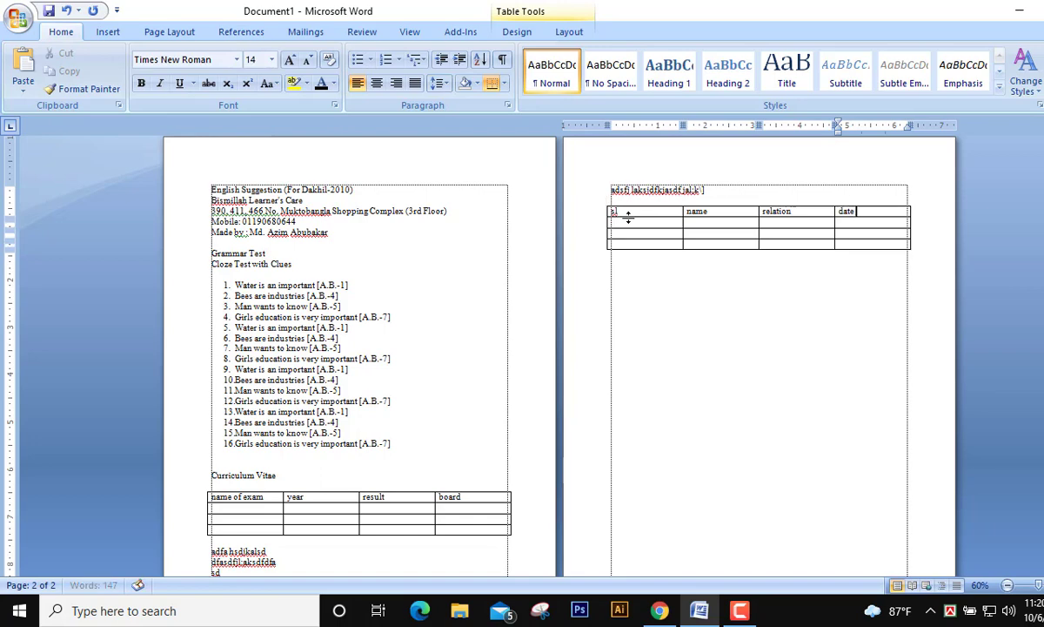
pyautogui.write(' of birth')
pyautogui.click(628, 221)
pyautogui.write('A')
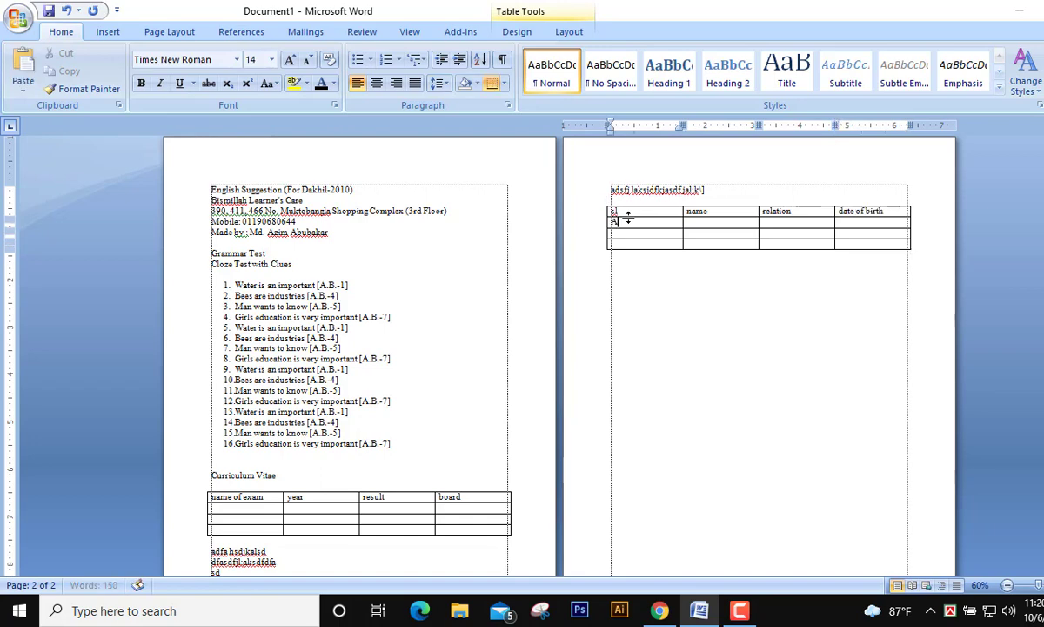
pyautogui.write('1')
pyautogui.press('BackSpace')
pyautogui.hotkey('ctrl', 'End')
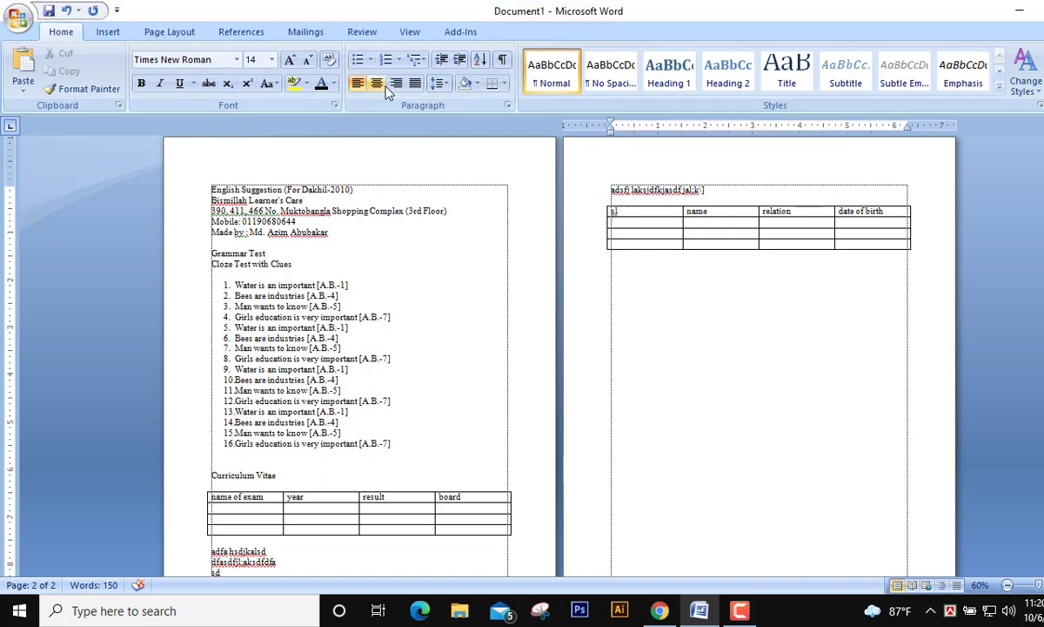
# Step: Draw a fifth column headed Address onto the table and type 'falksflkajs' below it
pyautogui.click(504, 84)
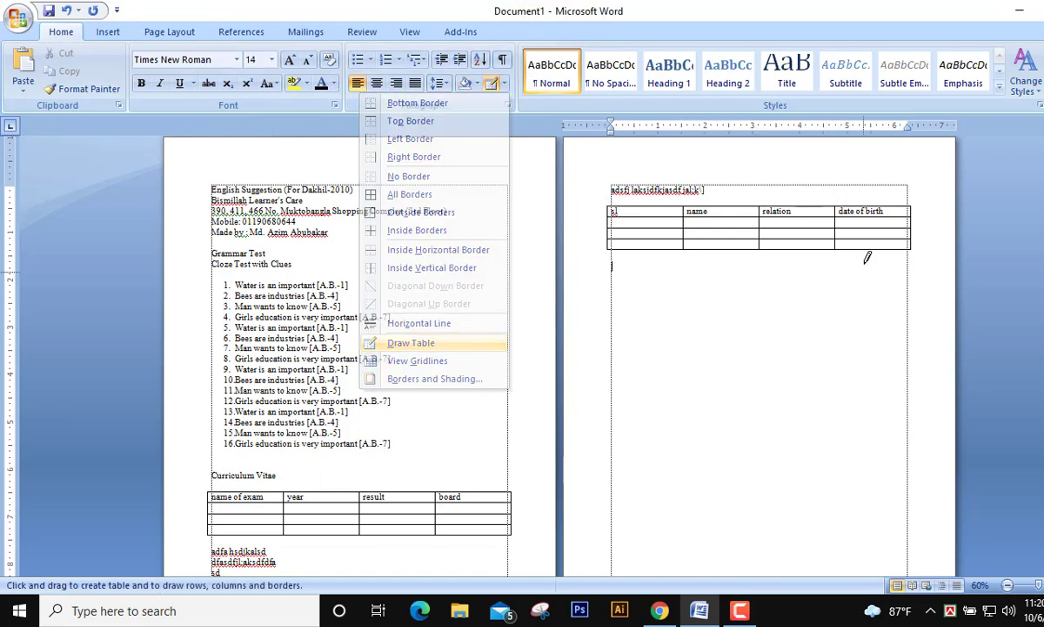
pyautogui.click(440, 345)
pyautogui.moveTo(886, 206); pyautogui.dragTo(885, 258)
pyautogui.click(881, 227)
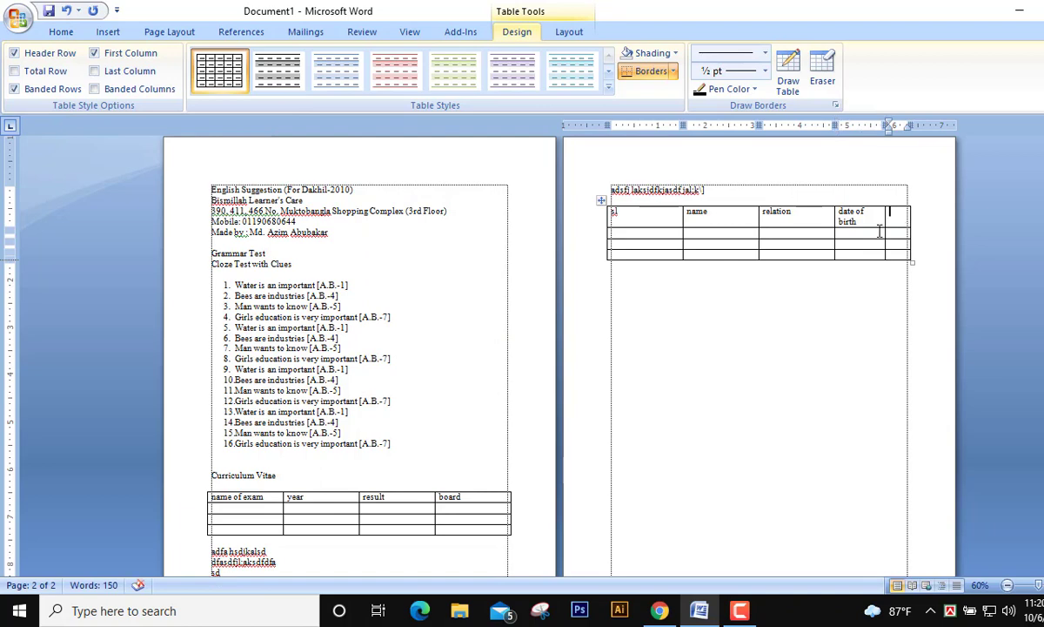
pyautogui.write('Address')
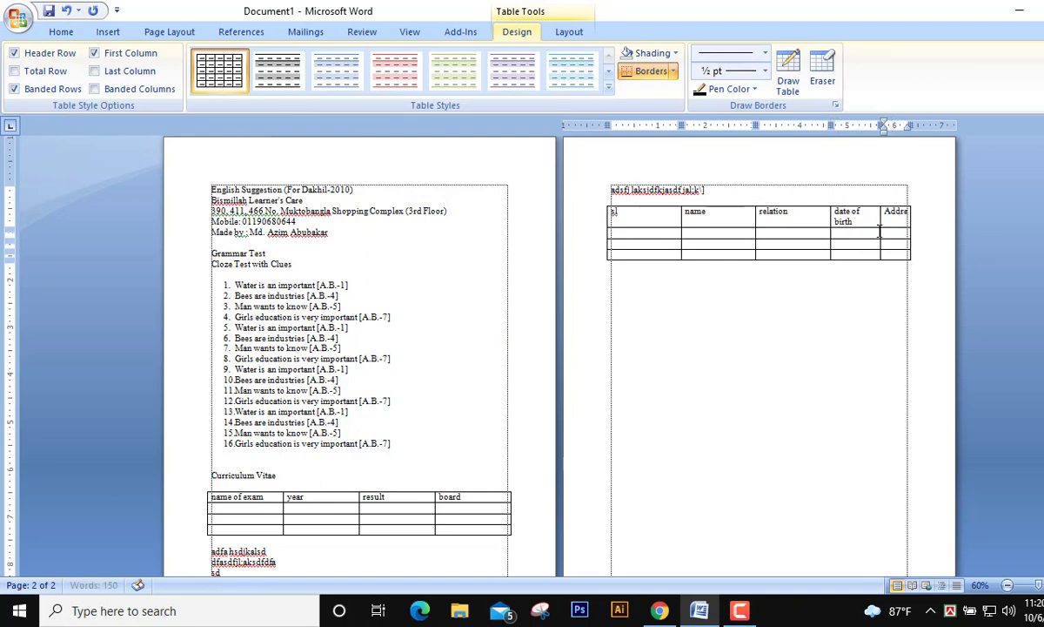
pyautogui.click(790, 319)
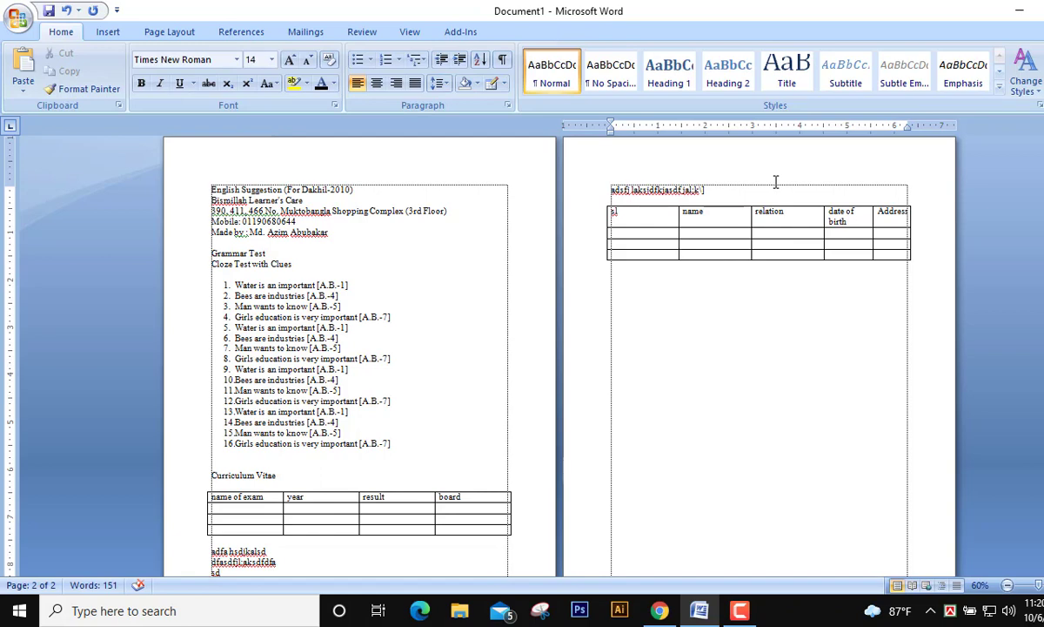
pyautogui.write('falksflkajs')
pyautogui.moveTo(687, 205)
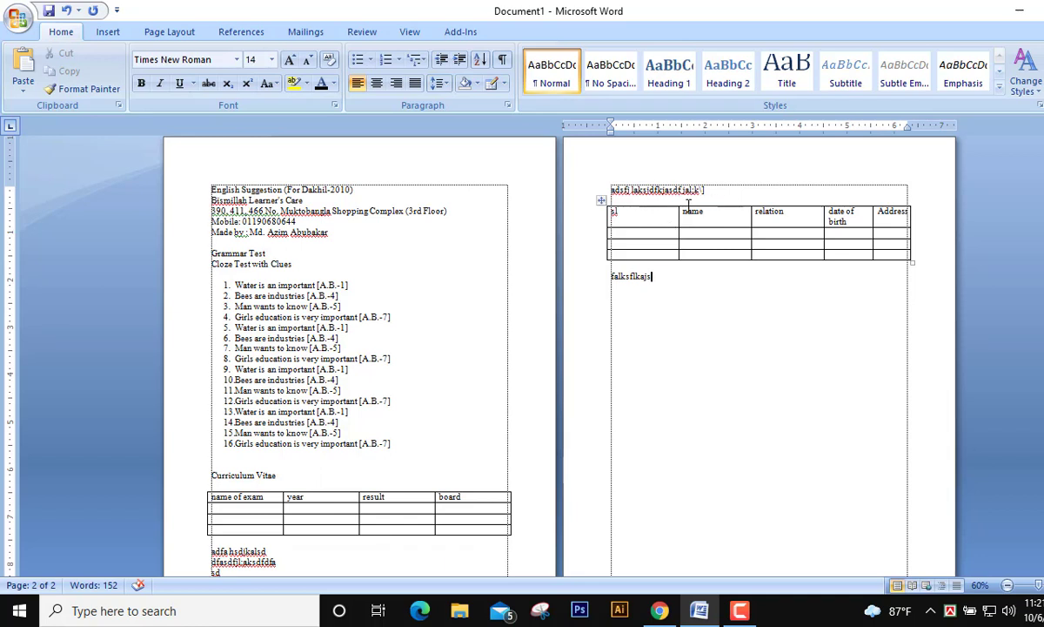
# Step: Resize the page 2 table columns: narrow sl, widen name, and adjust relation, date of birth and Address
pyautogui.click(643, 212)
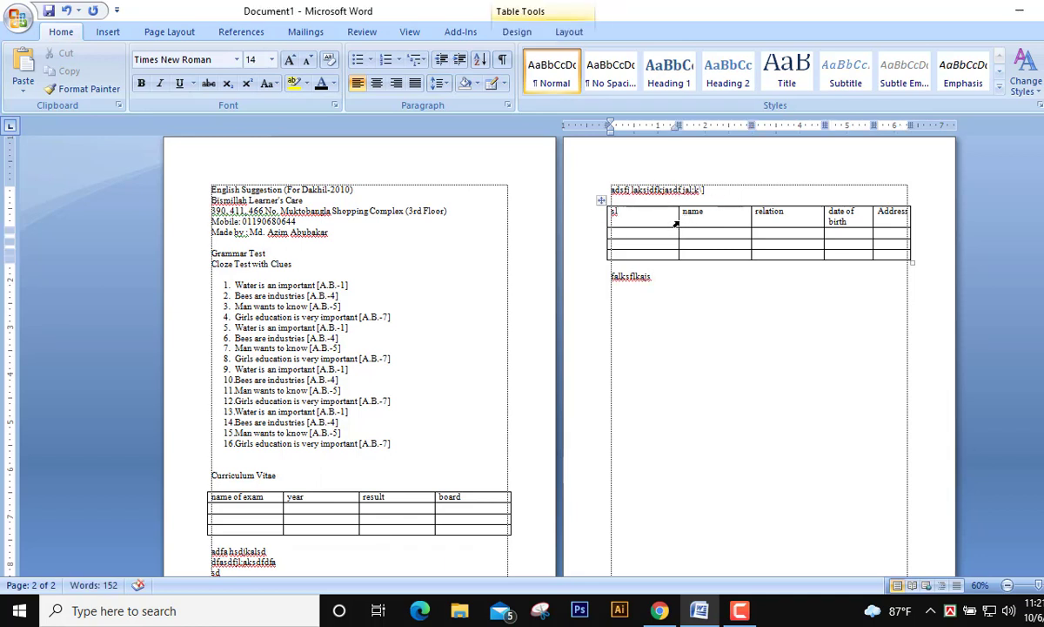
pyautogui.moveTo(609, 213)
pyautogui.mouseDown()
pyautogui.moveTo(637, 221)
pyautogui.moveTo(625, 222)
pyautogui.mouseUp()
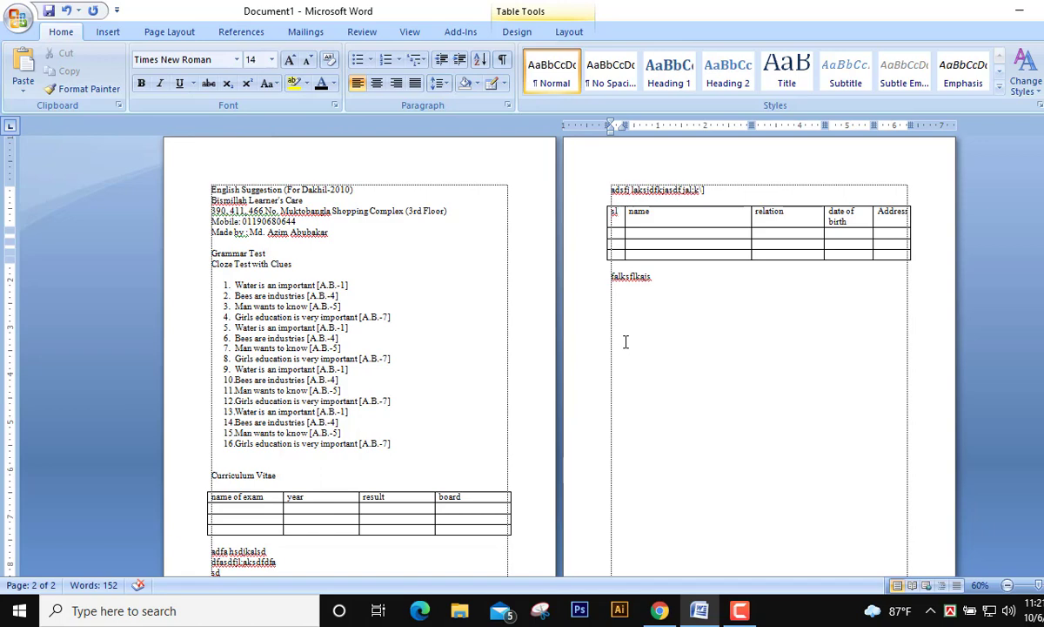
pyautogui.click(687, 213)
pyautogui.moveTo(825, 218); pyautogui.dragTo(787, 220)
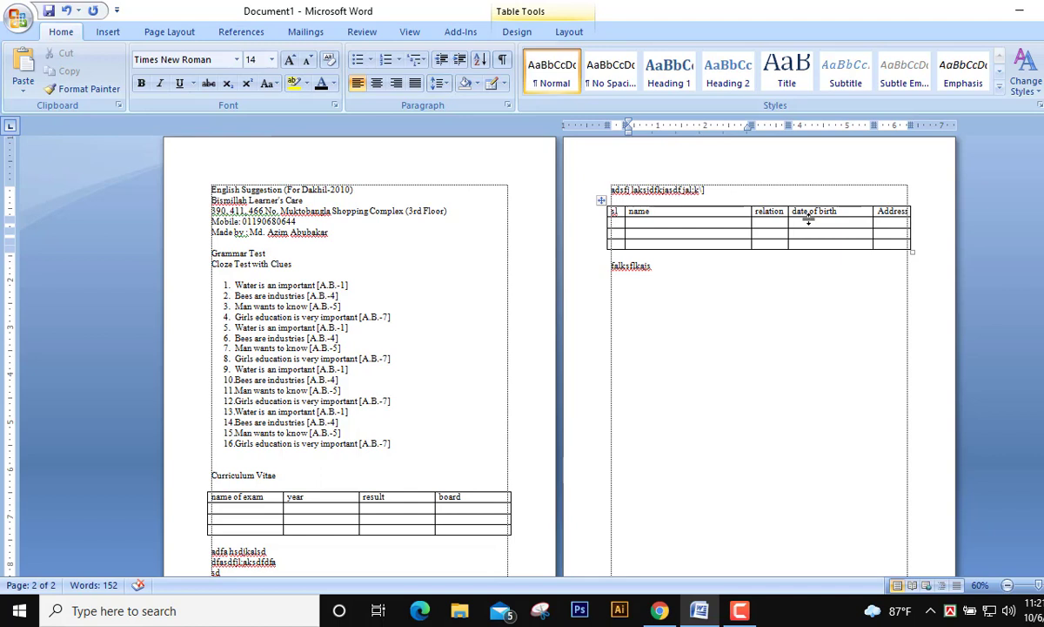
pyautogui.moveTo(789, 214); pyautogui.dragTo(841, 215)
pyautogui.moveTo(752, 215)
pyautogui.mouseDown()
pyautogui.moveTo(731, 215)
pyautogui.moveTo(773, 216)
pyautogui.mouseUp()
pyautogui.moveTo(842, 218); pyautogui.dragTo(823, 222)
pyautogui.click(818, 315)
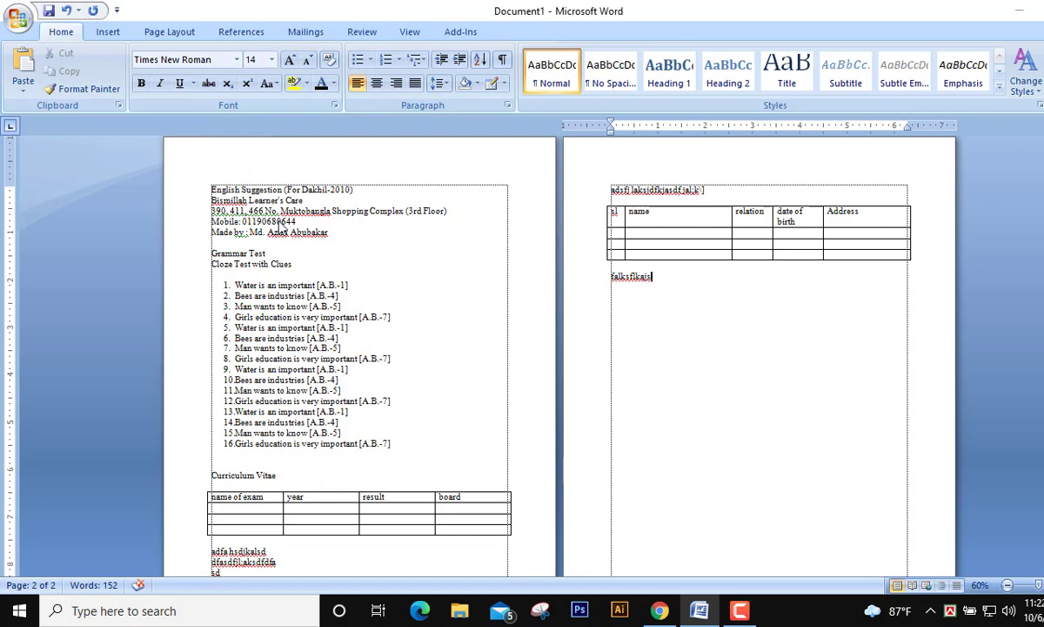
# Step: Select the first four header lines, then choose Save from the Office menu
pyautogui.hotkey('ctrl', 's')
pyautogui.press('Escape')
pyautogui.click(17, 18)
pyautogui.press('Escape')
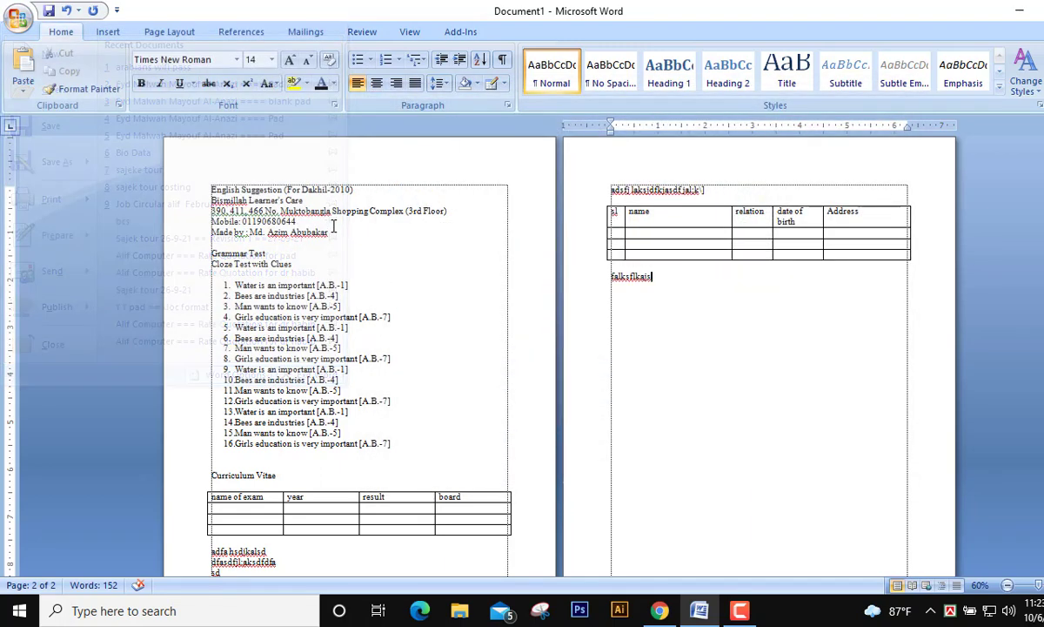
pyautogui.moveTo(297, 222); pyautogui.dragTo(211, 185)
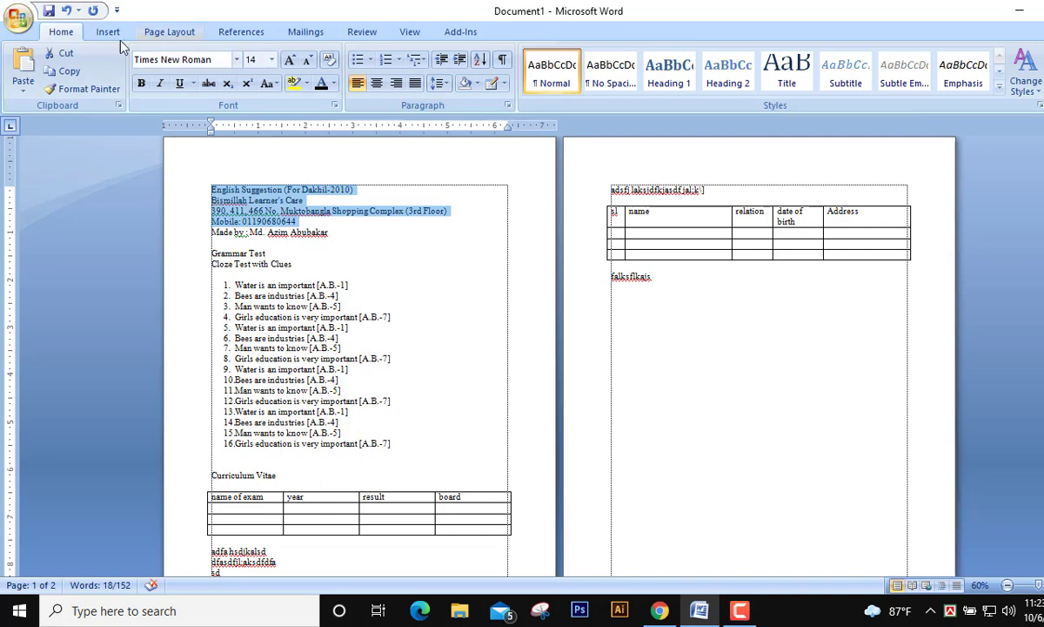
pyautogui.click(18, 17)
pyautogui.click(29, 116)
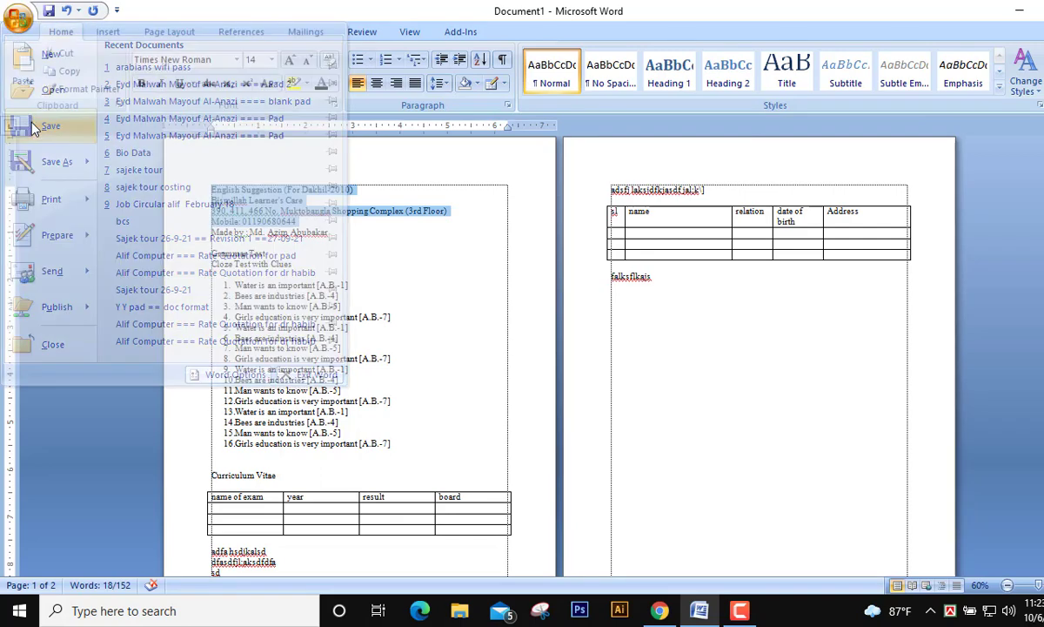
# Step: Save the document to the Desktop as an assignment file dated 6-10-21, then show the desktop
pyautogui.click(431, 223)
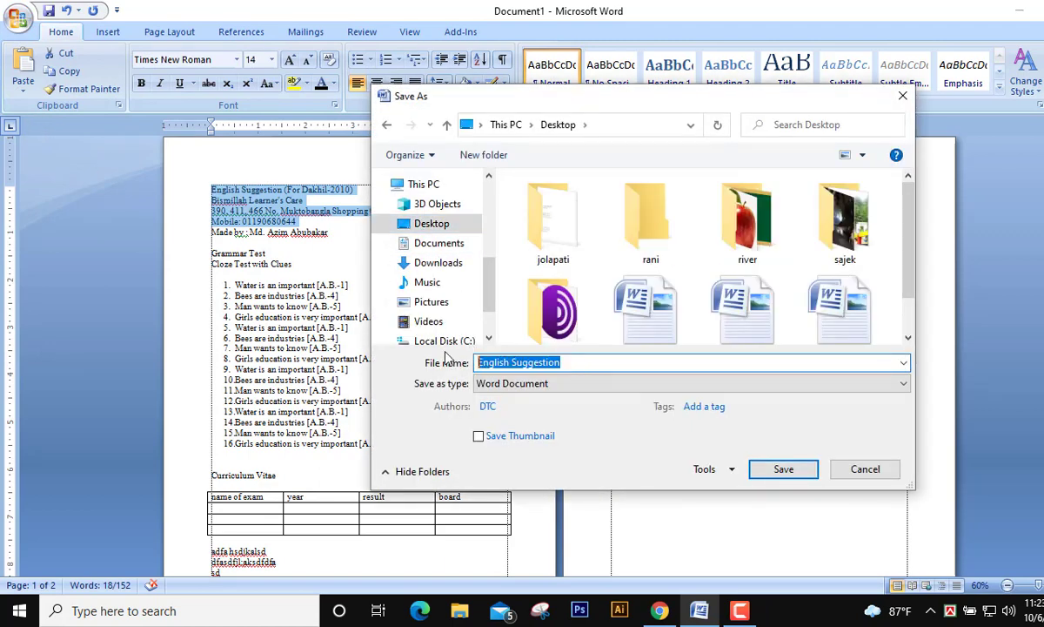
pyautogui.write('azim')
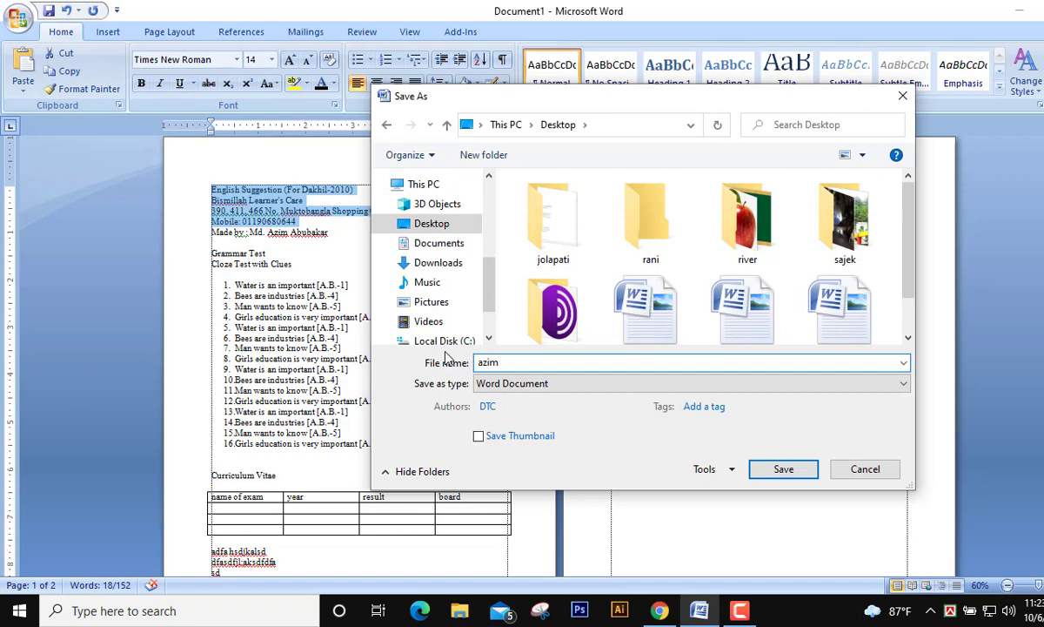
pyautogui.write(' == ass')
pyautogui.write('ignmet')
pyautogui.press('BackSpace')
pyautogui.write('nt')
pyautogui.write(' == wor')
pyautogui.write('d == ')
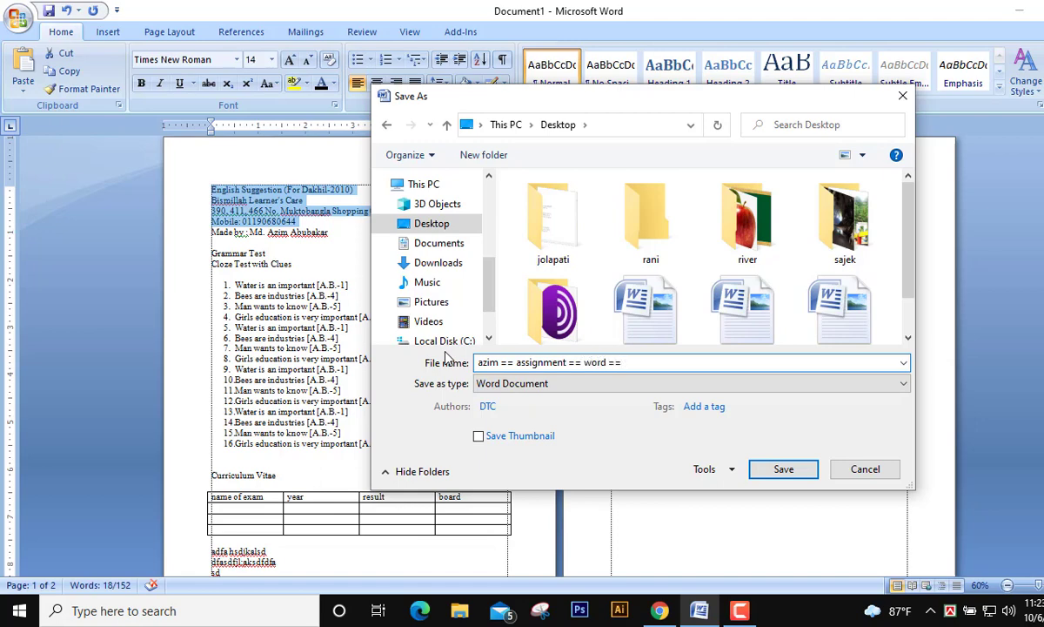
pyautogui.write('6-10-21')
pyautogui.click(783, 470)
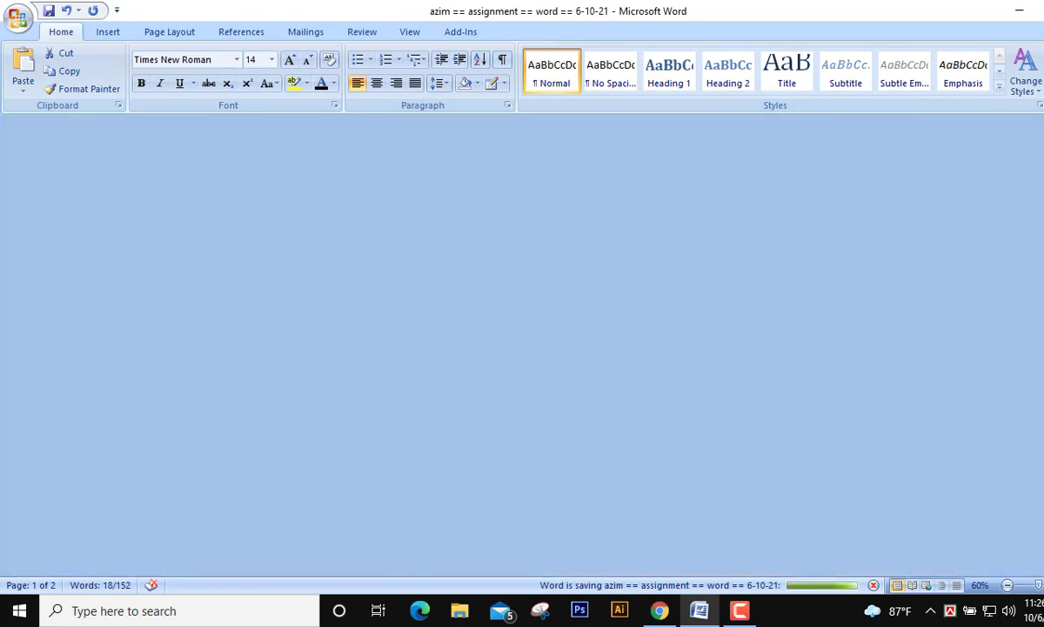
pyautogui.press('super+d')
pyautogui.rightClick(454, 135)
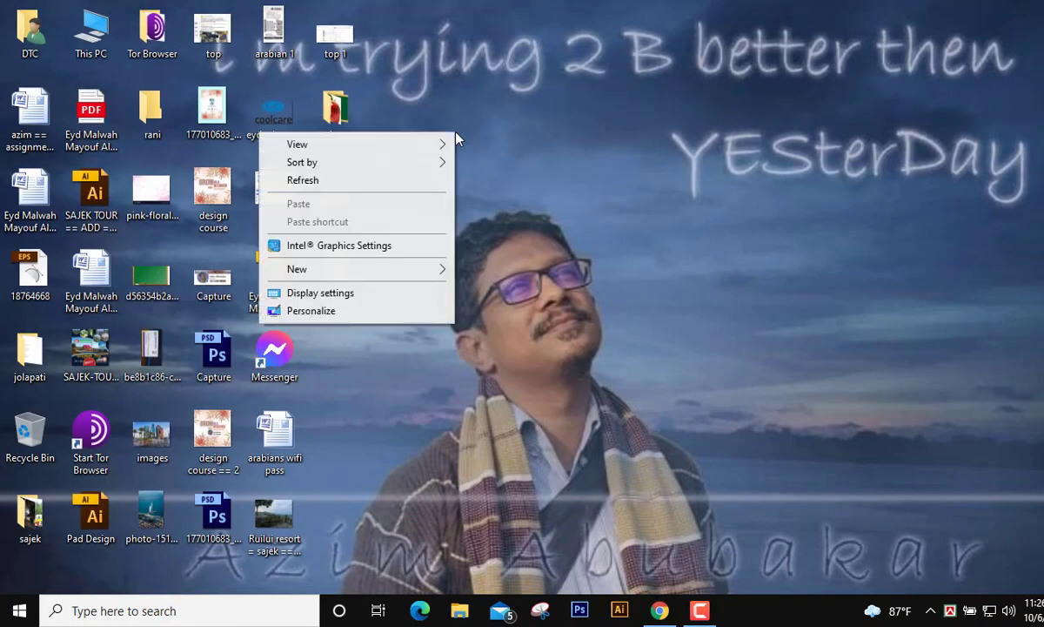
pyautogui.click(418, 179)
pyautogui.rightClick(382, 143)
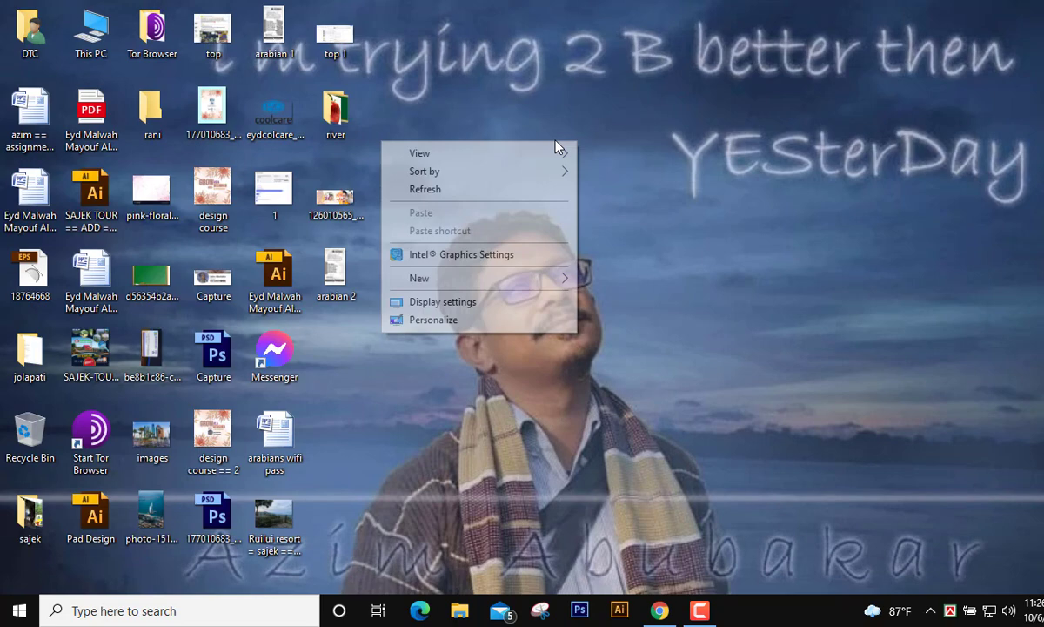
pyautogui.click(454, 190)
pyautogui.rightClick(394, 110)
pyautogui.click(501, 164)
pyautogui.rightClick(389, 119)
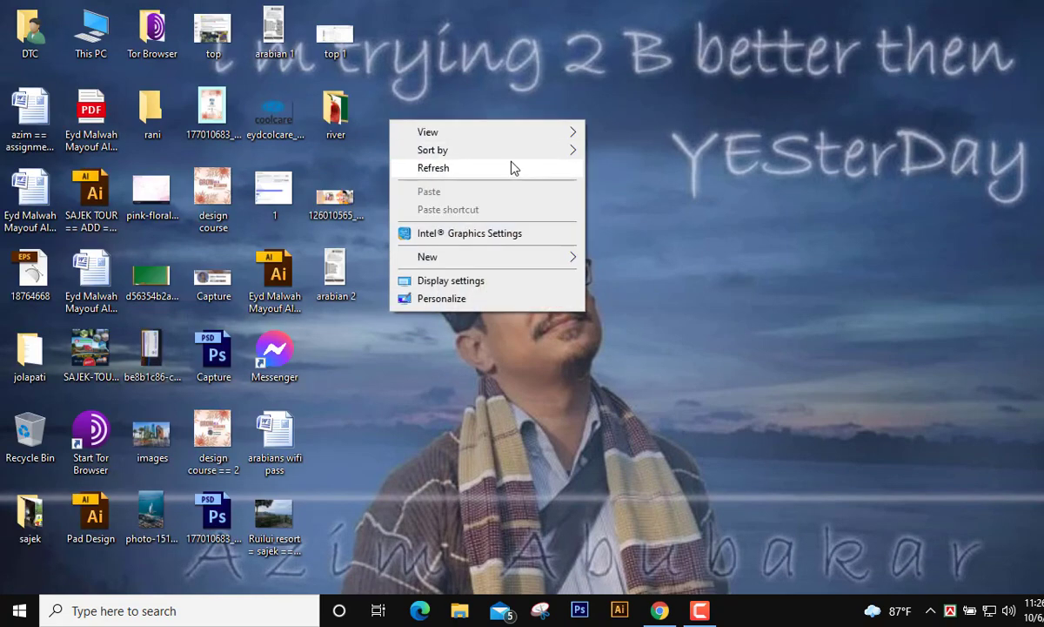
pyautogui.click(514, 168)
pyautogui.rightClick(403, 105)
pyautogui.click(565, 154)
pyautogui.rightClick(412, 124)
pyautogui.click(514, 176)
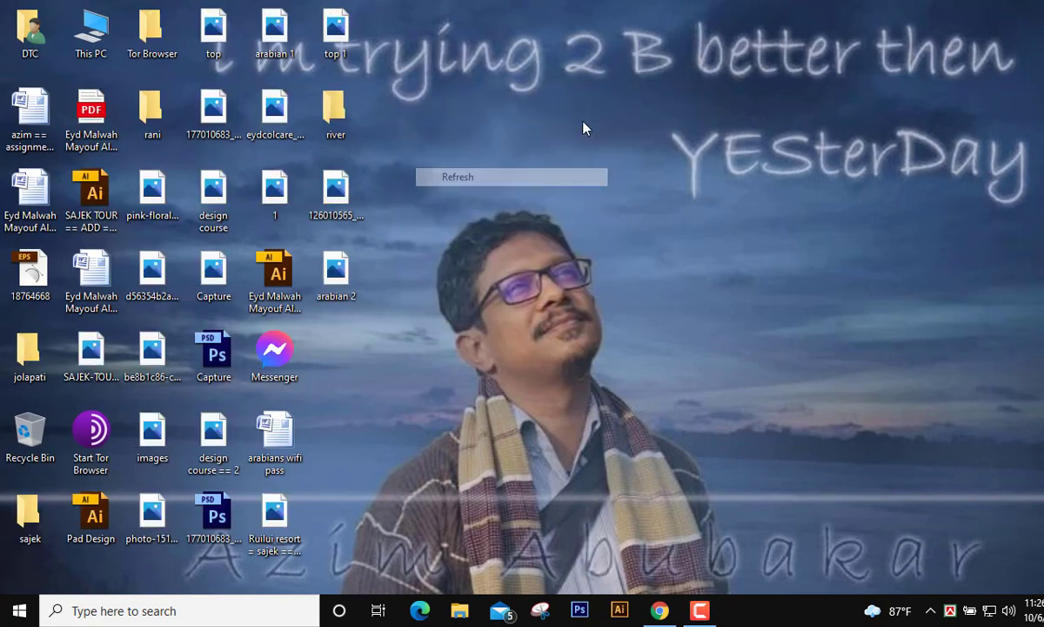
pyautogui.rightClick(584, 122)
pyautogui.click(508, 168)
pyautogui.rightClick(603, 100)
pyautogui.click(534, 148)
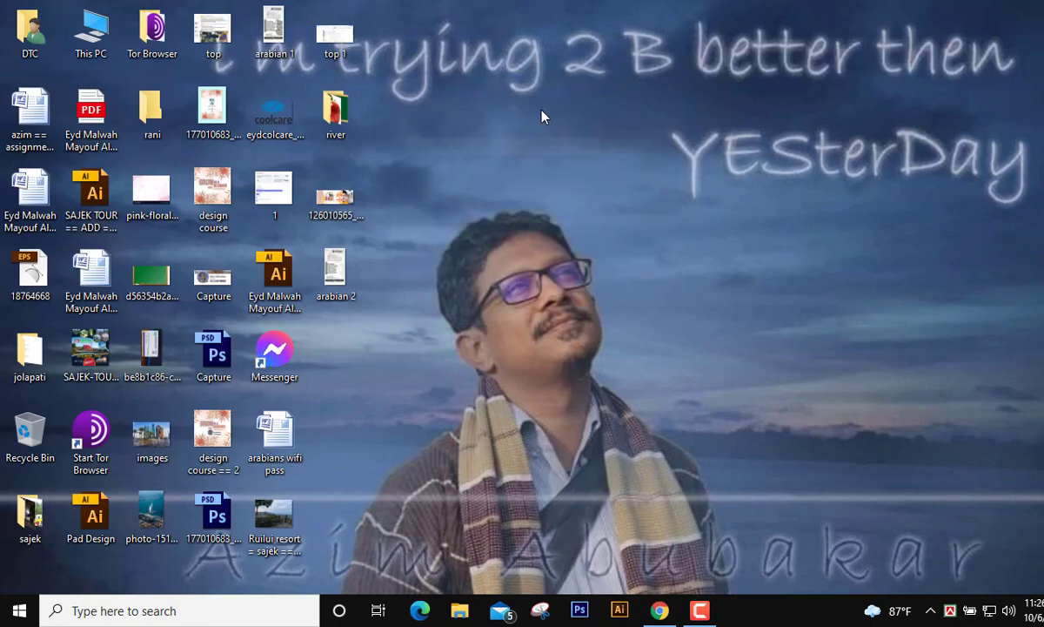
pyautogui.rightClick(321, 102)
pyautogui.click(463, 157)
pyautogui.rightClick(338, 105)
pyautogui.click(485, 157)
pyautogui.rightClick(345, 102)
pyautogui.click(499, 155)
pyautogui.rightClick(366, 102)
pyautogui.click(518, 150)
pyautogui.rightClick(344, 117)
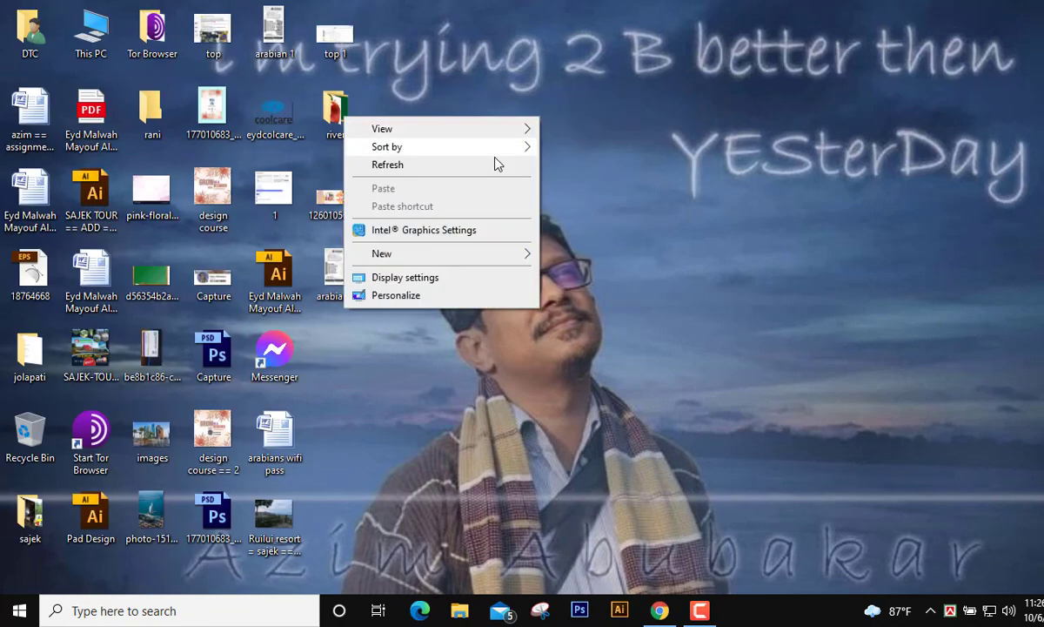
pyautogui.click(498, 164)
pyautogui.rightClick(366, 117)
pyautogui.click(497, 166)
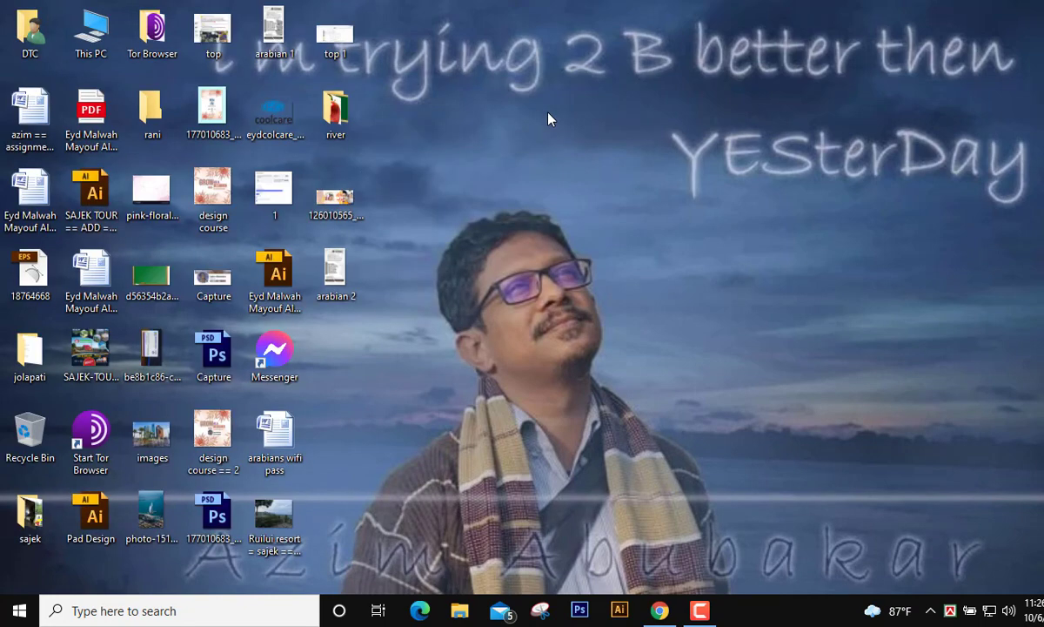
pyautogui.rightClick(550, 112)
pyautogui.click(491, 161)
pyautogui.rightClick(553, 112)
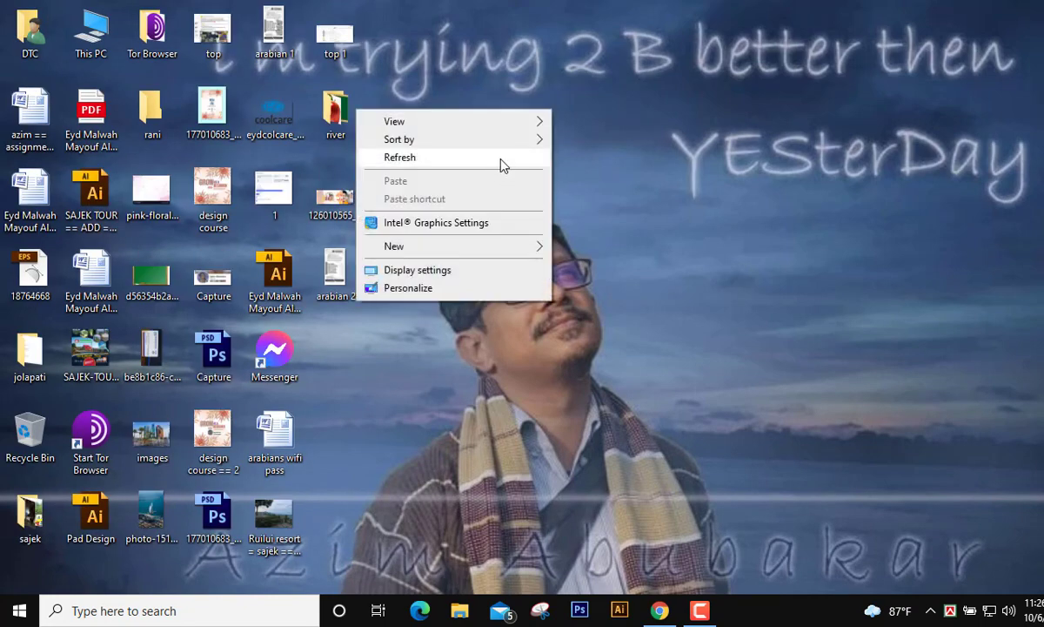